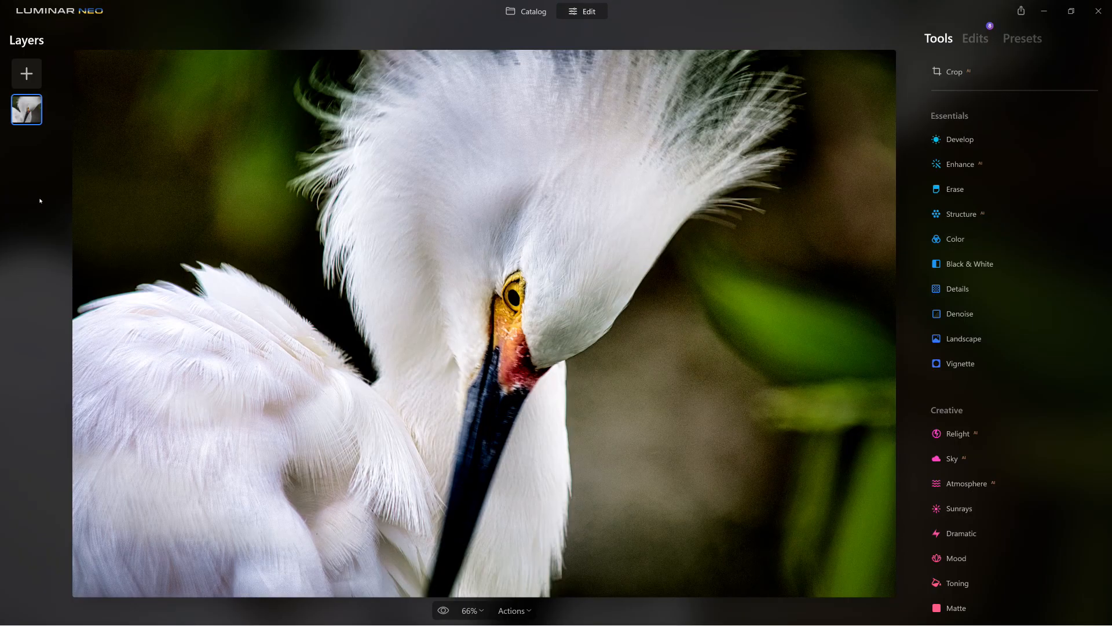
Check the white-feathered bird photo and its capture information in the catalog, and reopen it for editing
left_click(525, 11)
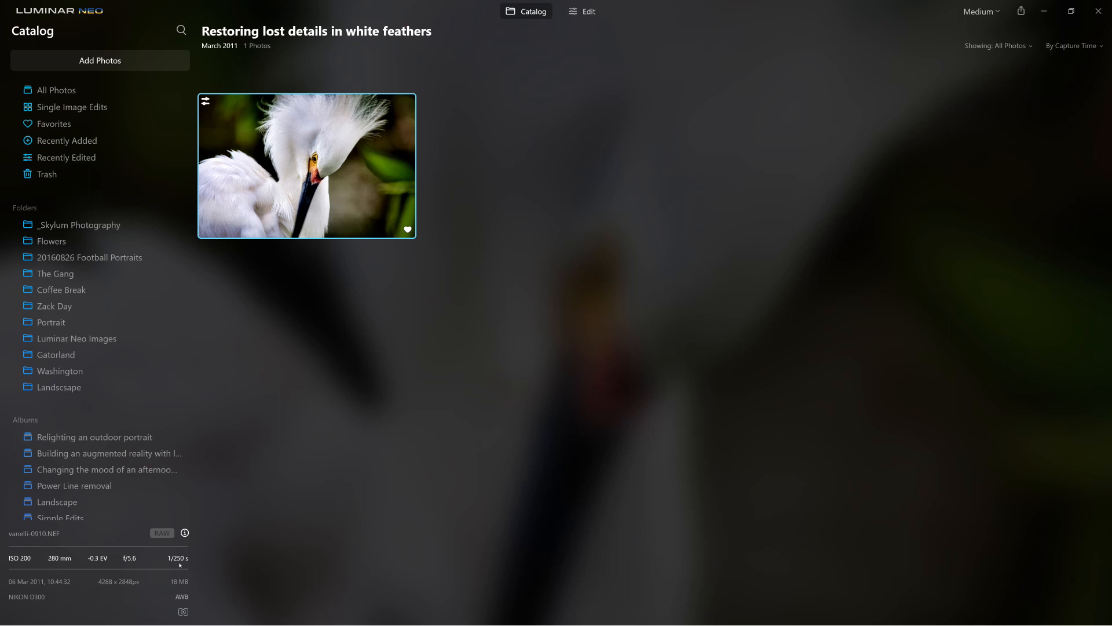
double_click(298, 155)
left_click(592, 11)
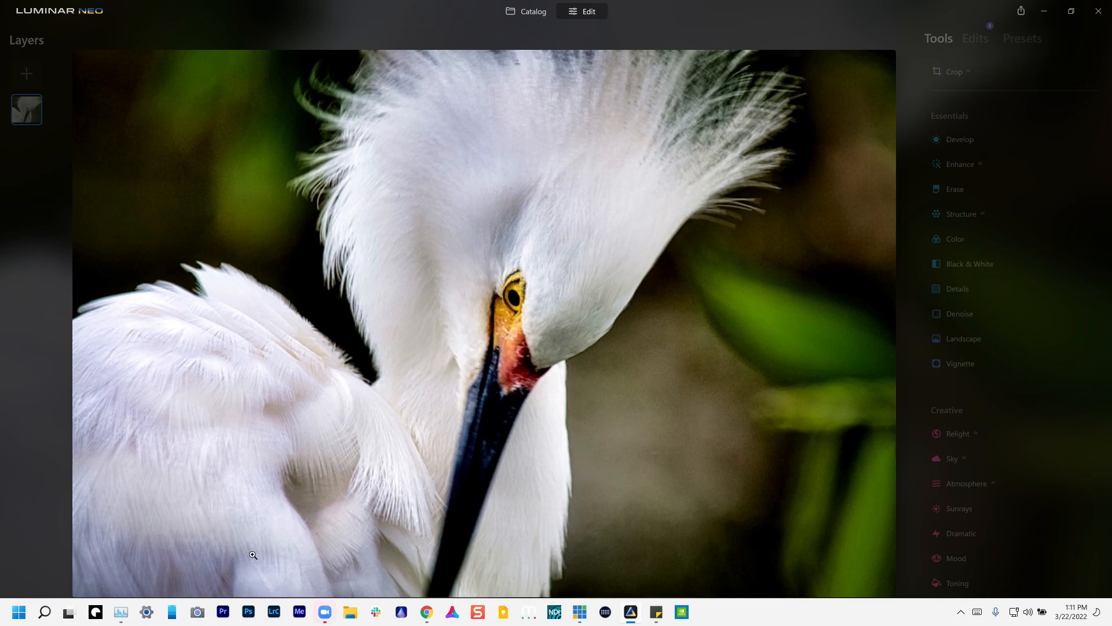
Dismiss the audio quality notice and compare the edited bird photo with its unedited original
mouse_move(325, 611)
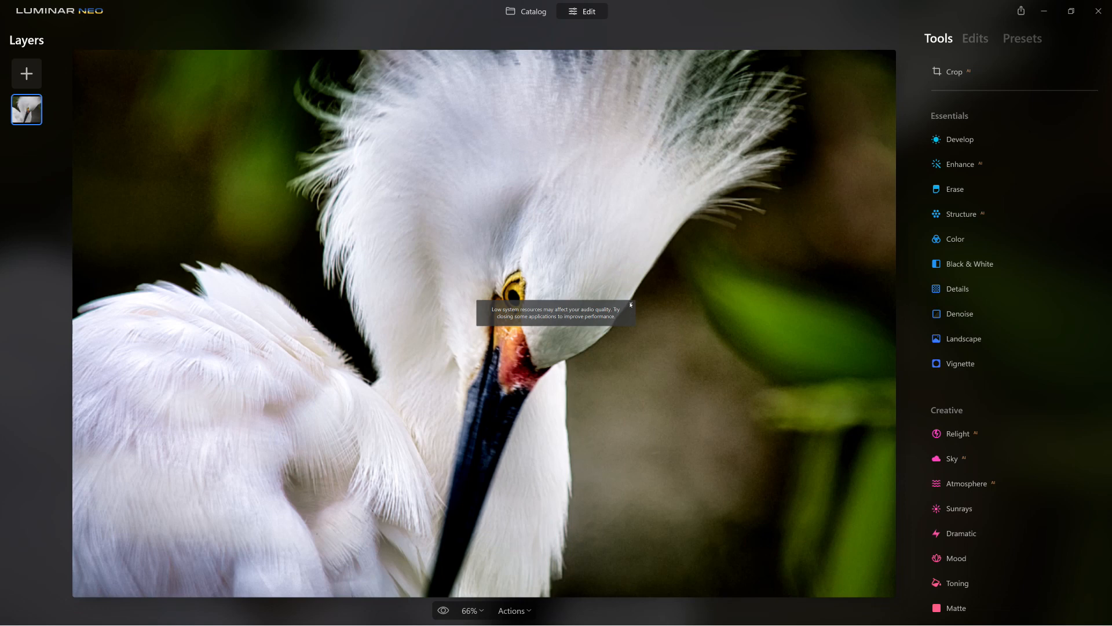
left_click(631, 304)
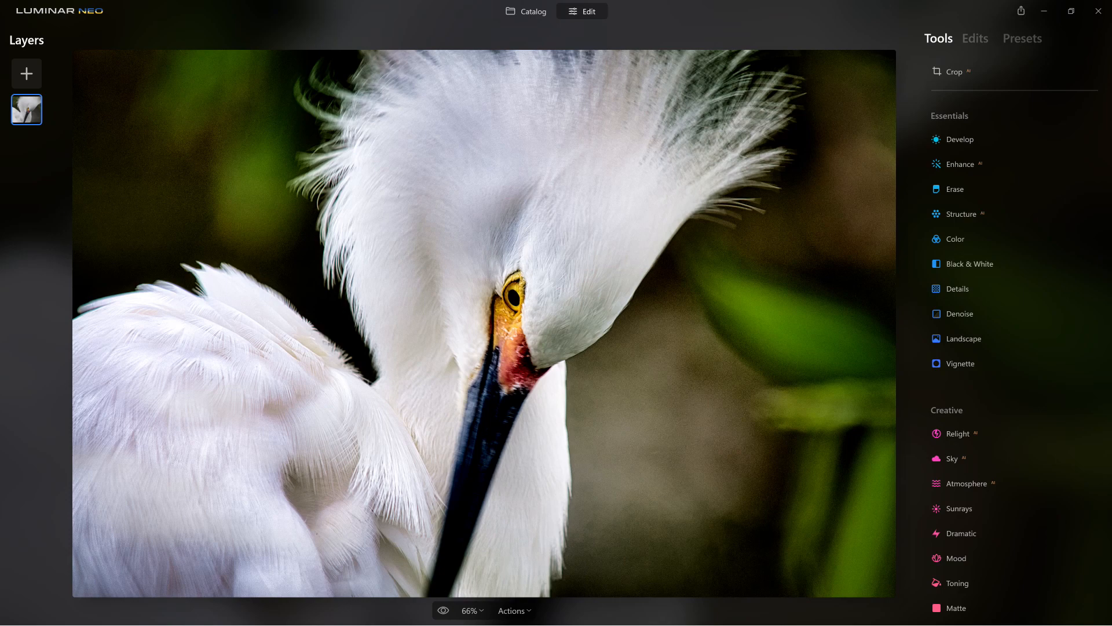
left_click(443, 611)
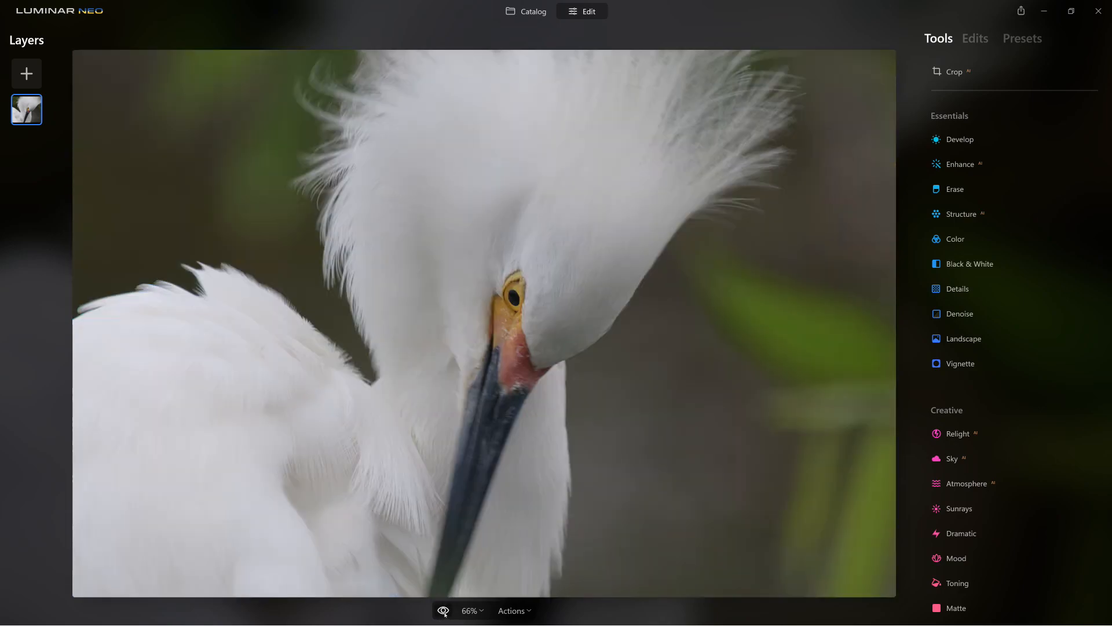
left_click(444, 612)
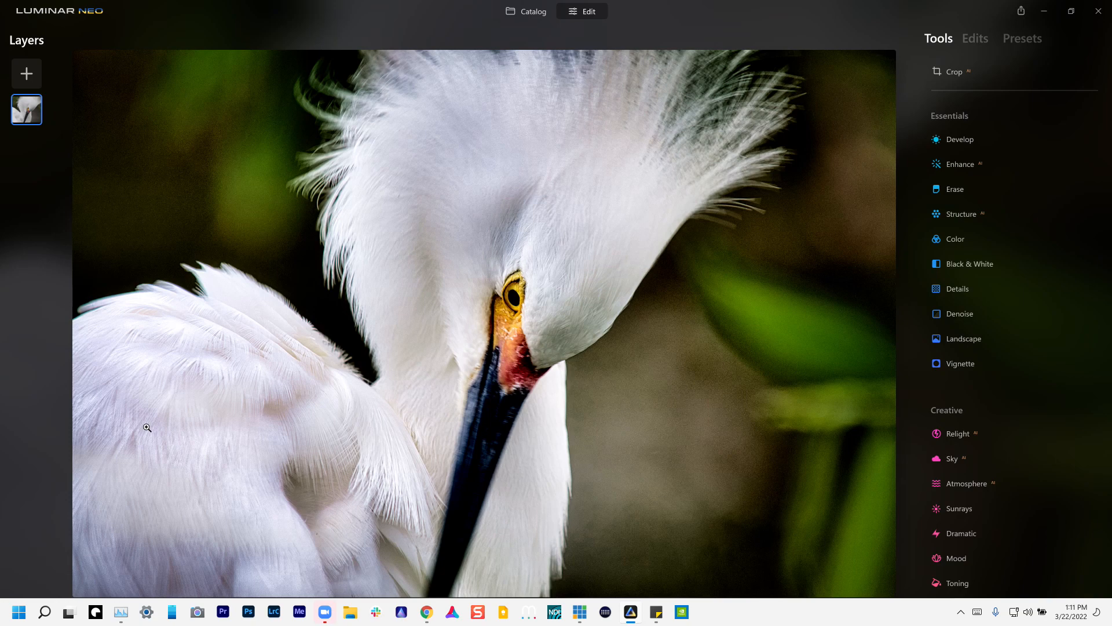
Review the bird photo's applied edits in order: Develop, both Enhance edits, Details, Vignette, Glow, Supercontrast and Color
left_click(589, 13)
left_click(971, 38)
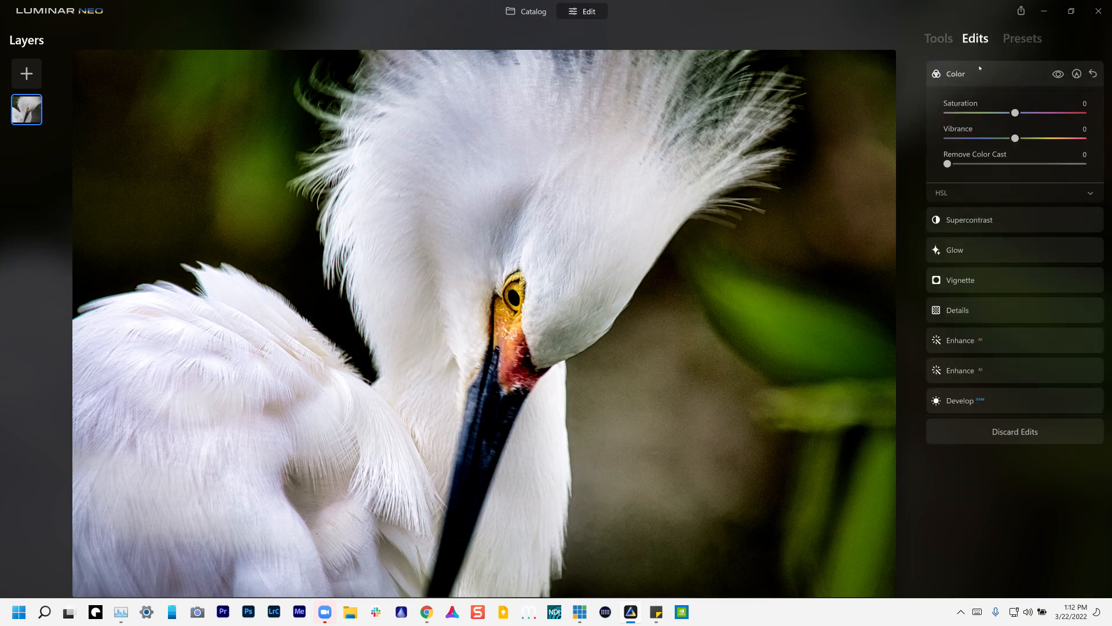
left_click(1000, 409)
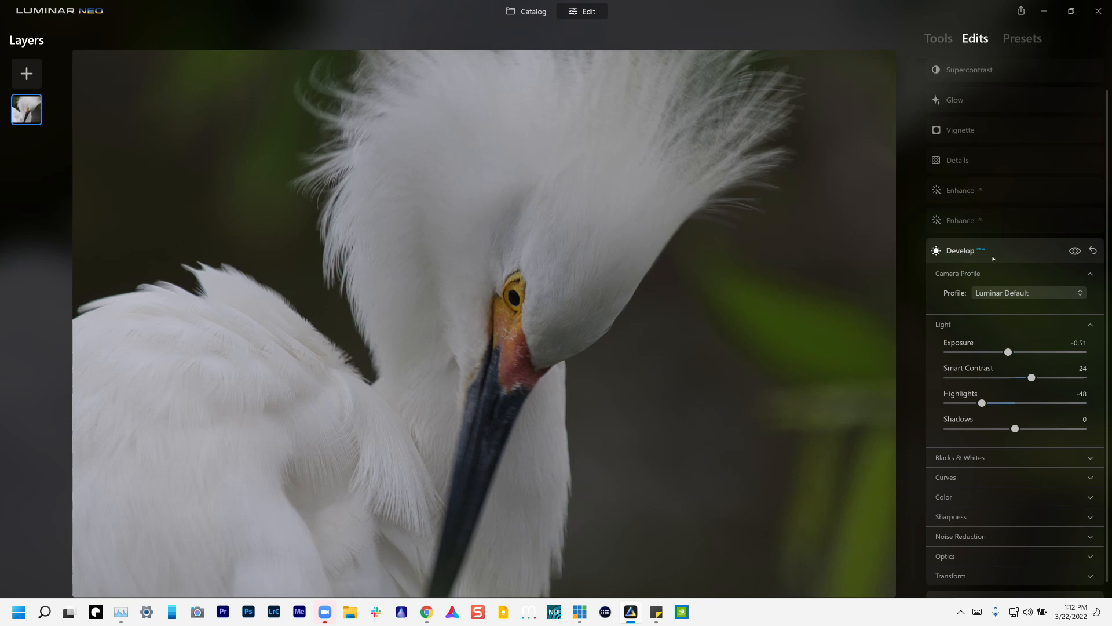
left_click(985, 221)
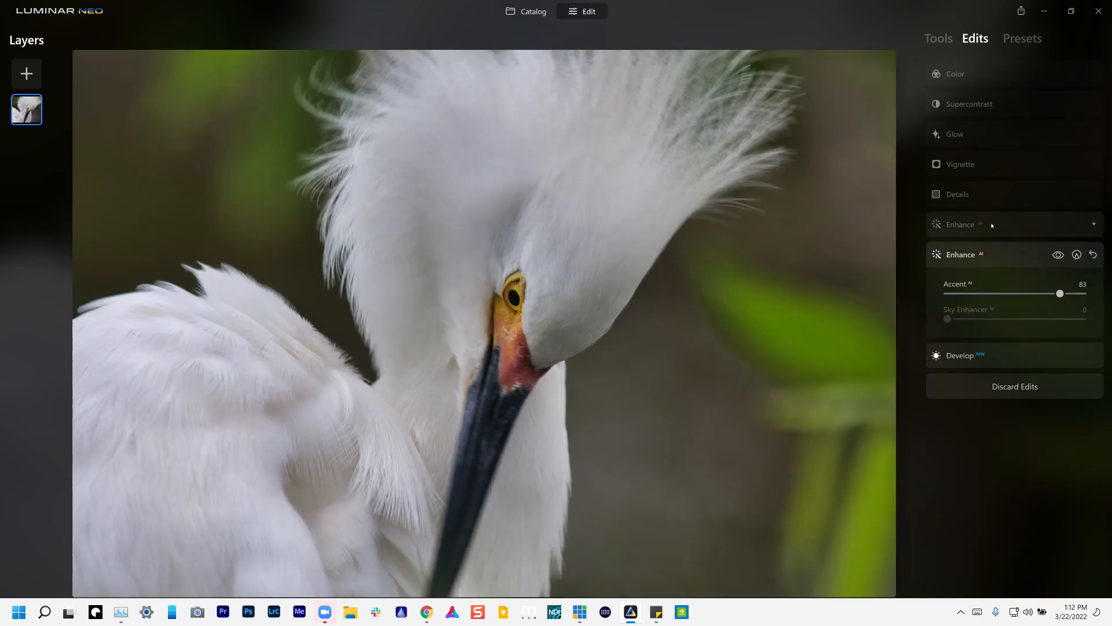
left_click(992, 225)
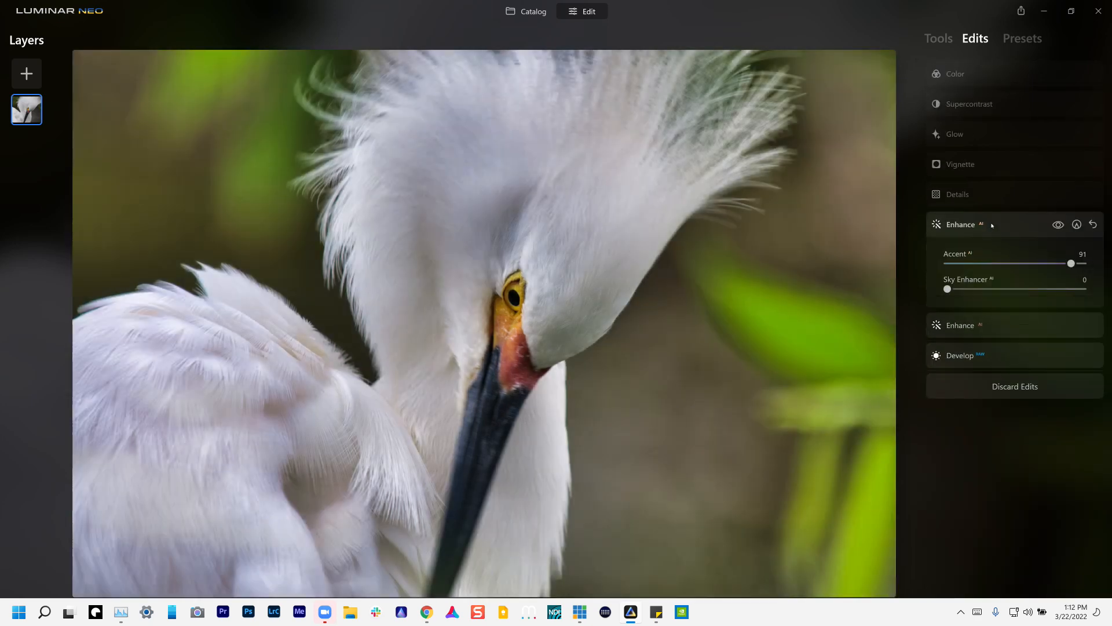
left_click(991, 197)
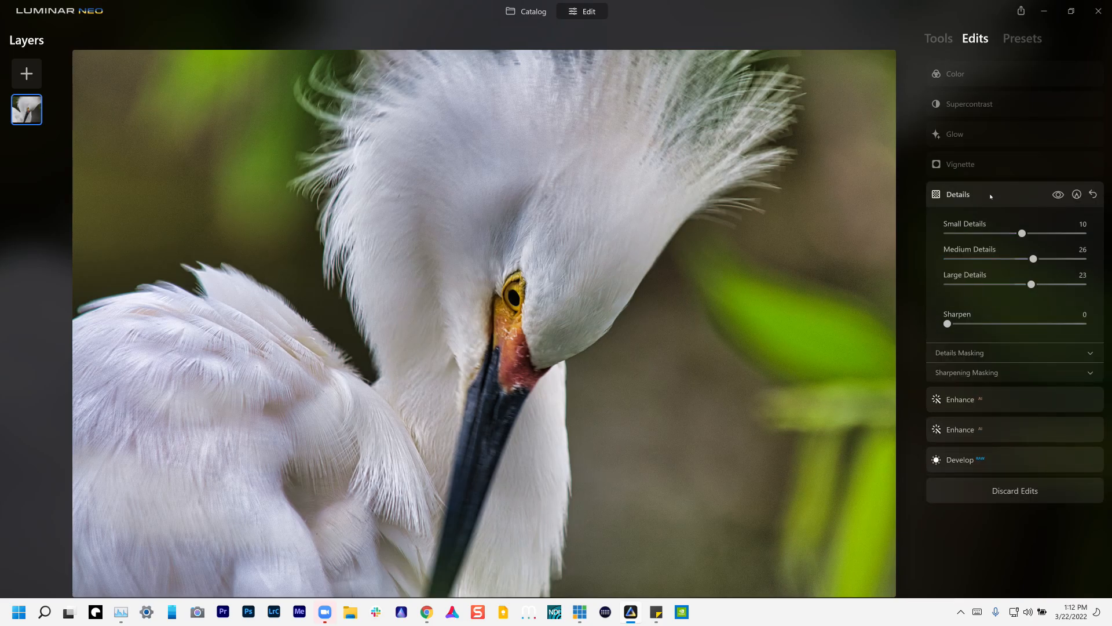
left_click(990, 166)
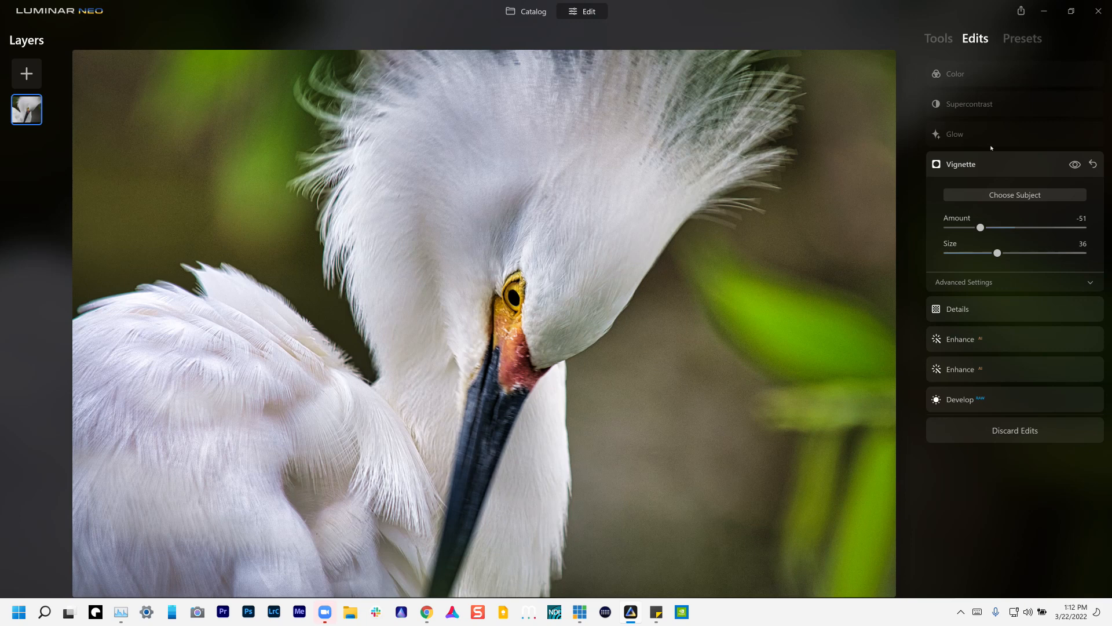
left_click(982, 139)
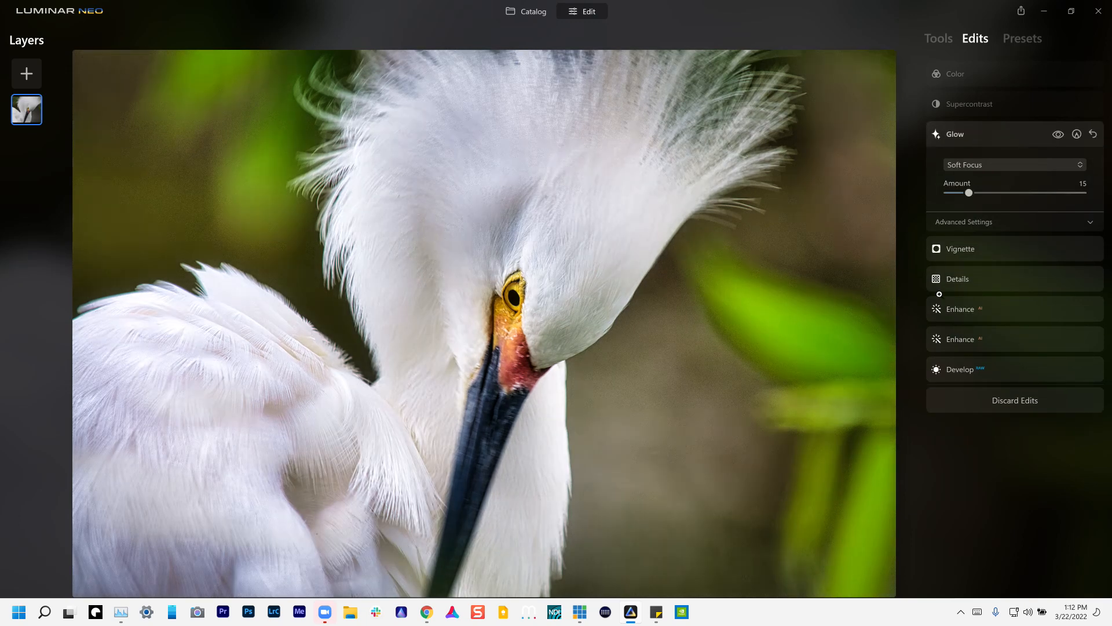
left_click(978, 108)
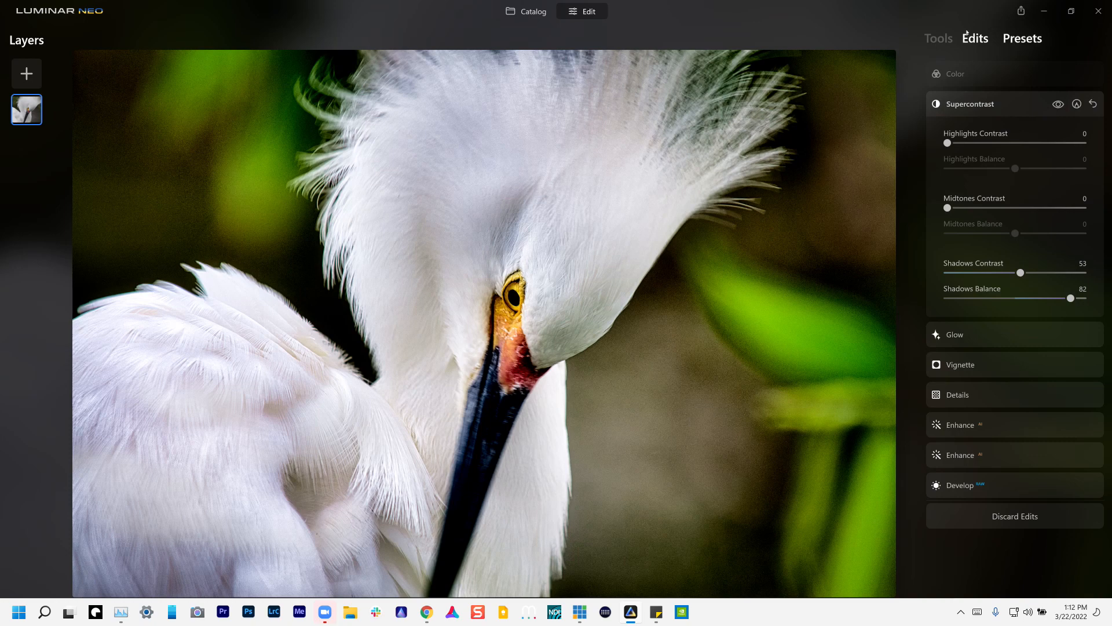
left_click(966, 75)
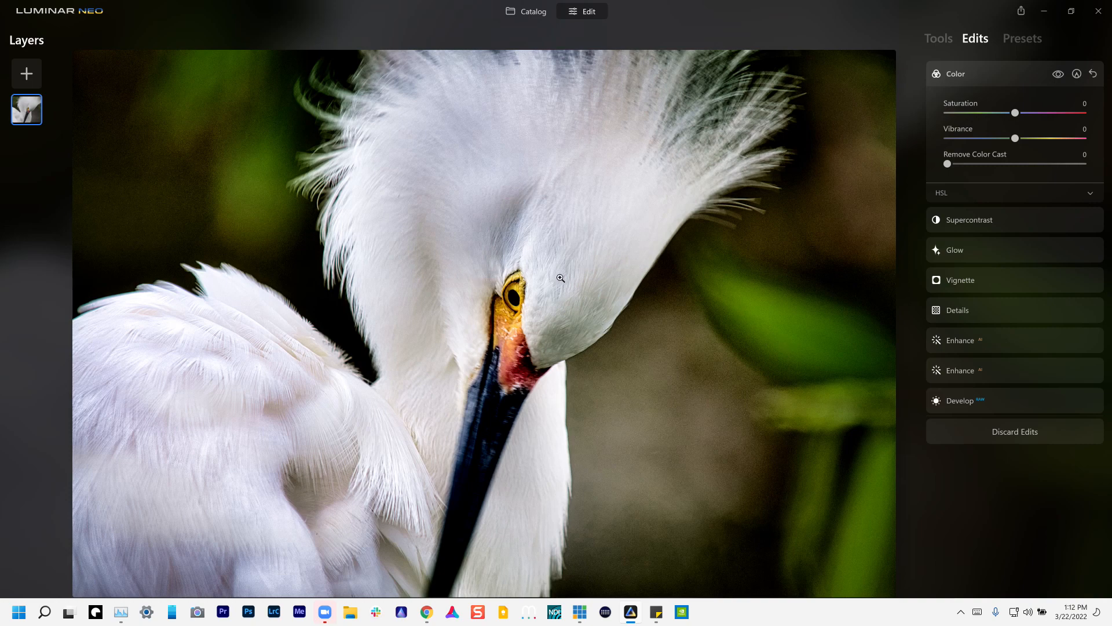
Discard the photo's existing edits and set Smart Contrast to 31 in the Develop tool
left_click(1013, 434)
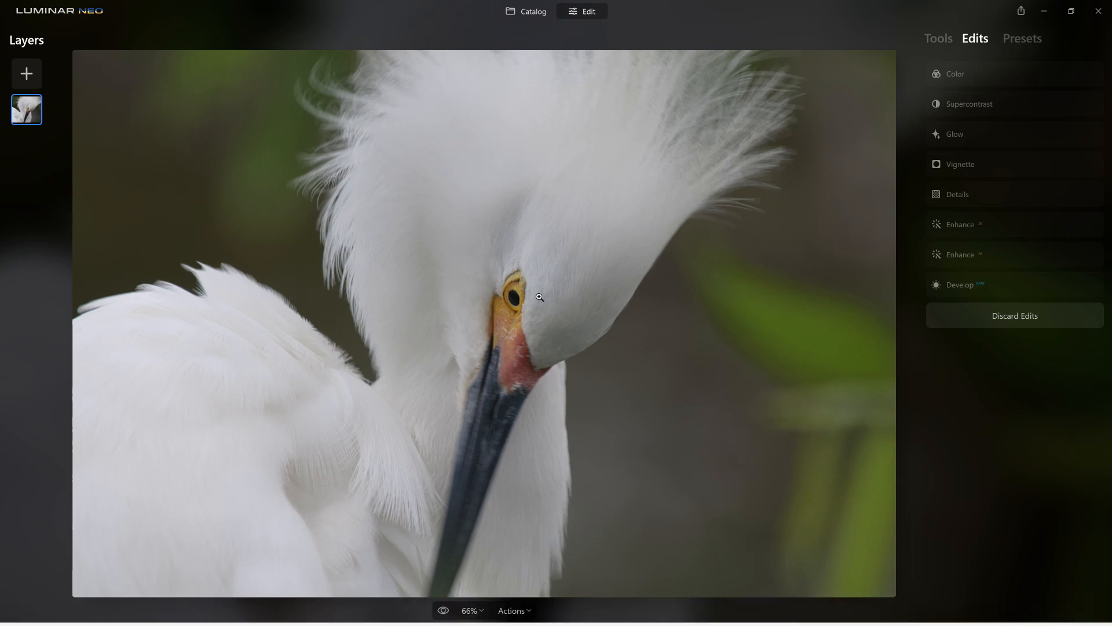
left_click(939, 35)
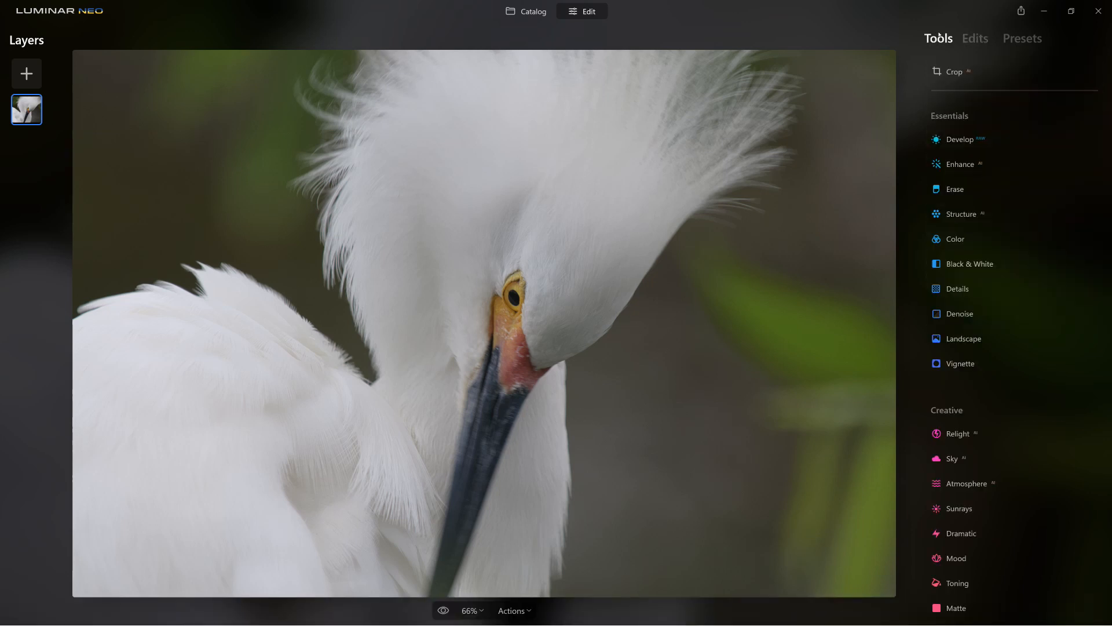
left_click(971, 141)
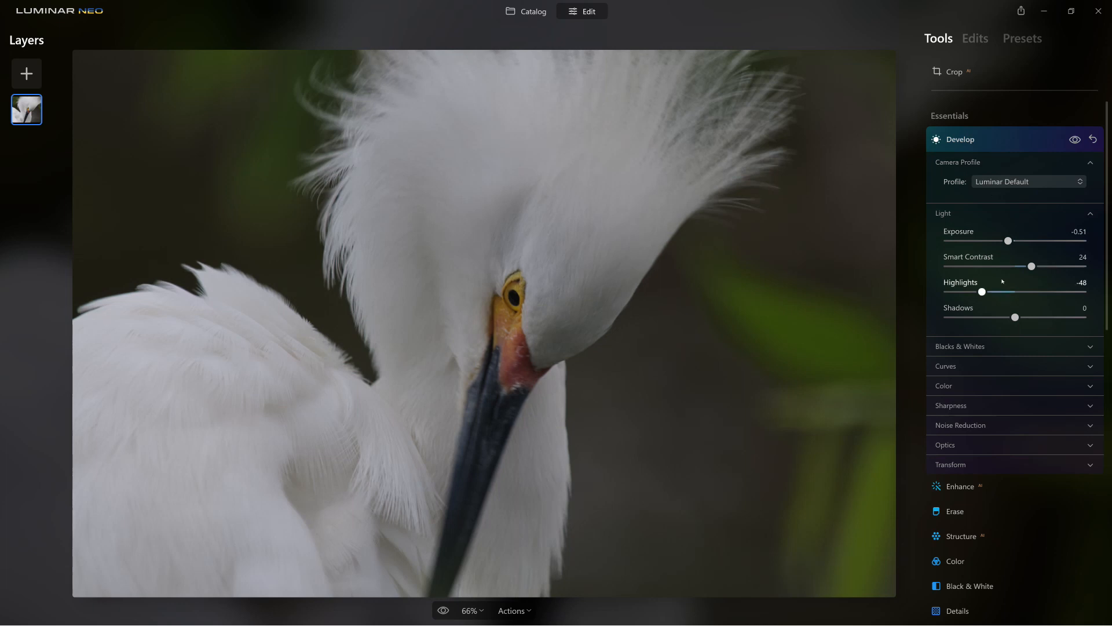
mouse_move(982, 292)
left_mouse_down()
mouse_move(1018, 292)
mouse_move(982, 298)
left_mouse_up()
left_click_drag(1032, 266, 1037, 266)
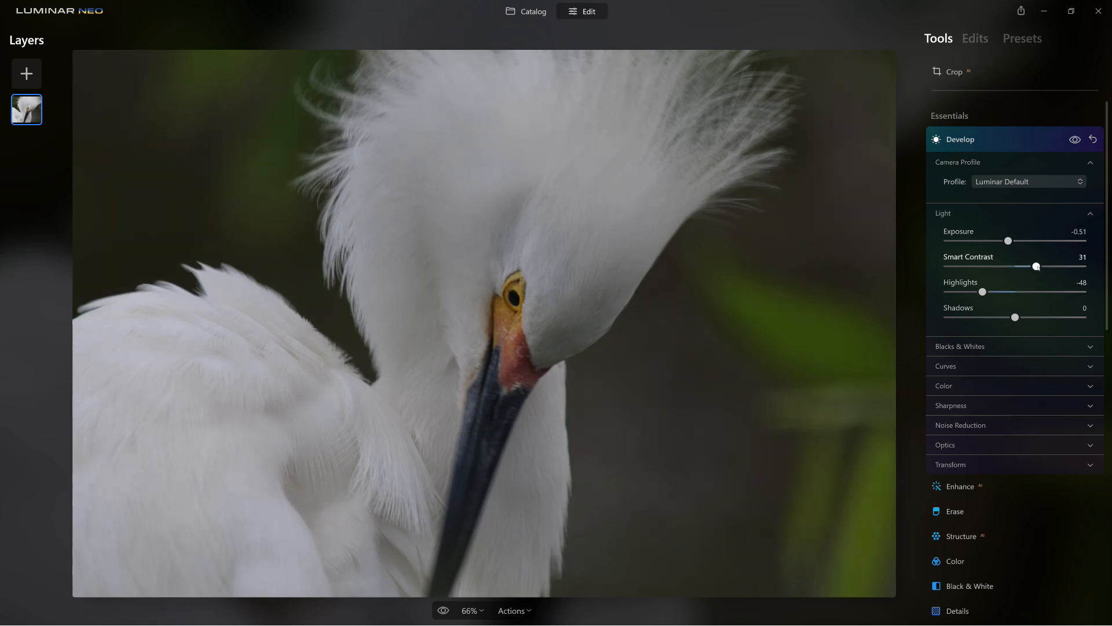
Try the Camera Portrait profile in the Develop tool and switch the photo to the Camera Standard profile
scroll(1011, 177, "down", 2)
left_click(1011, 173)
scroll(1015, 134, "down", 1)
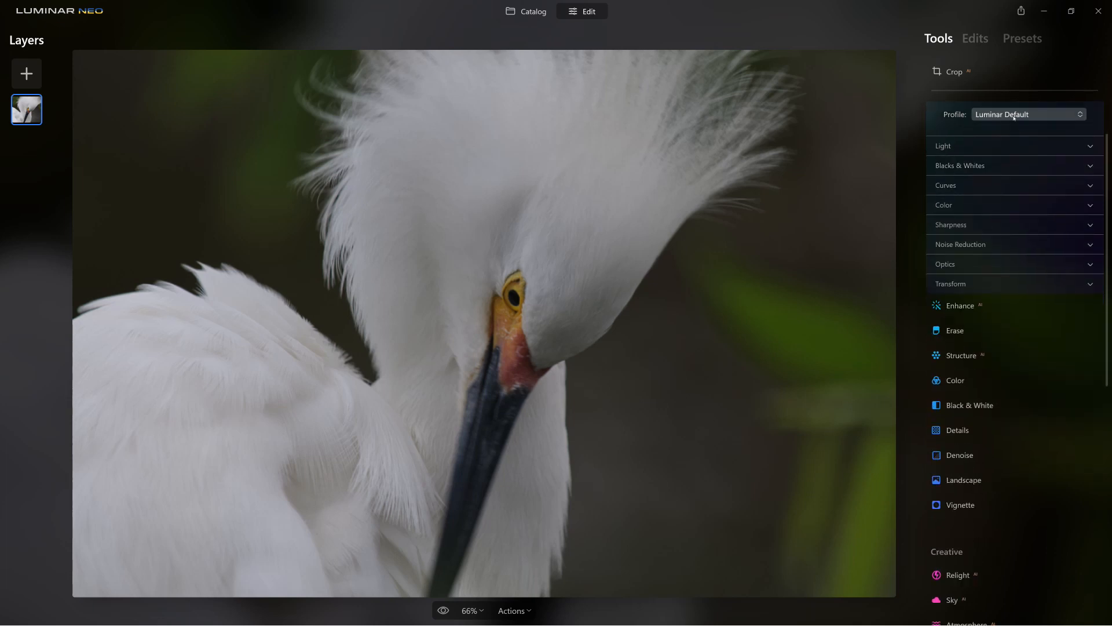
left_click(1015, 117)
scroll(1014, 117, "up", 2)
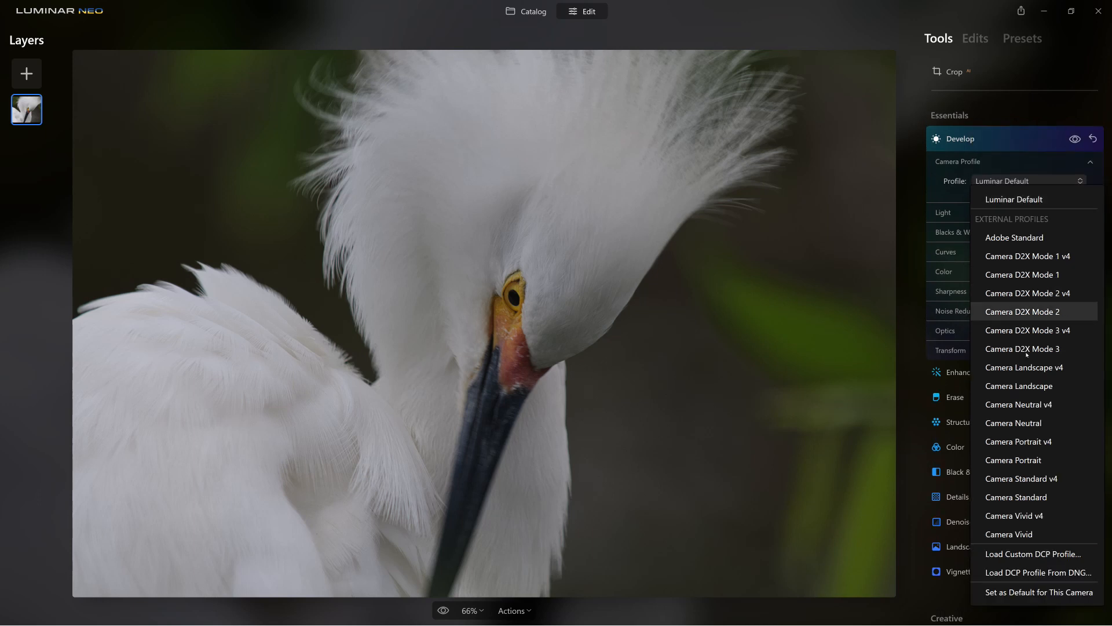
left_click(1029, 460)
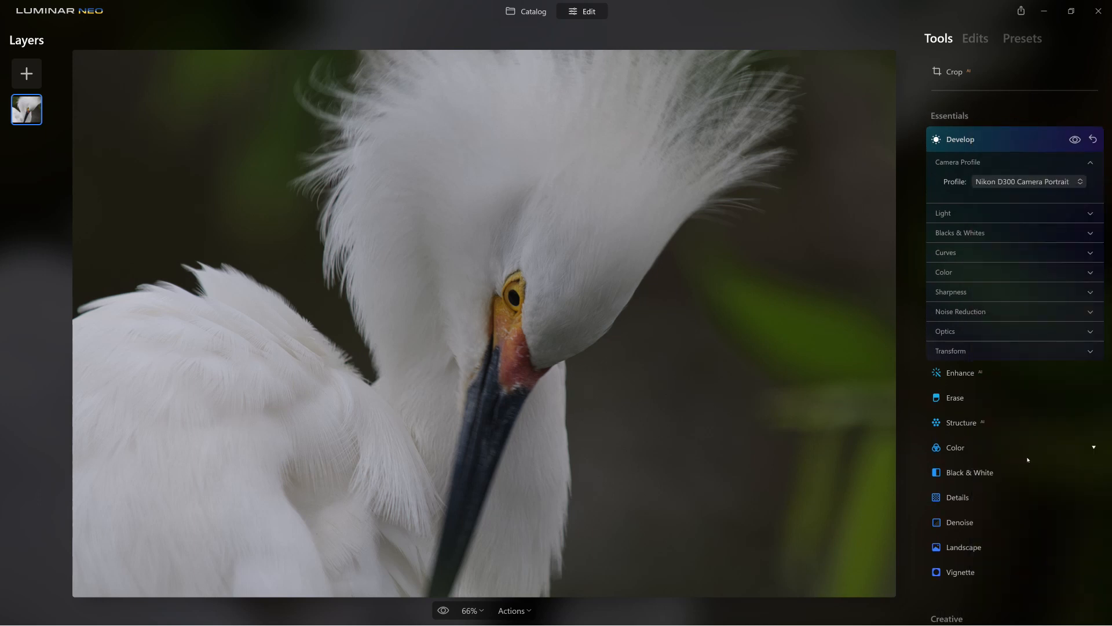
left_click(1060, 184)
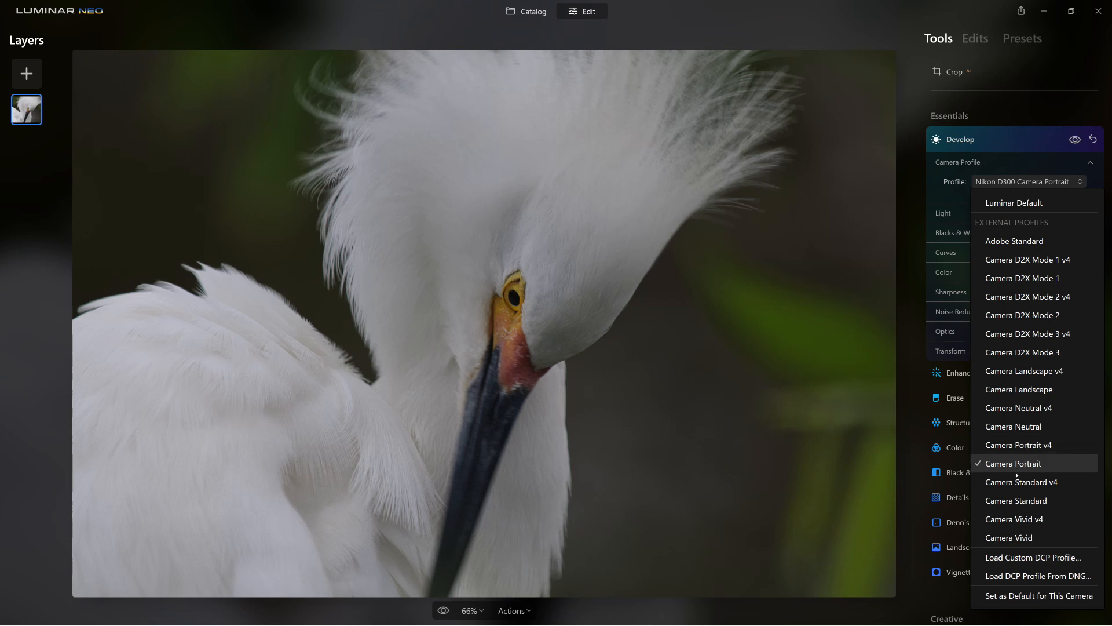
left_click(1017, 499)
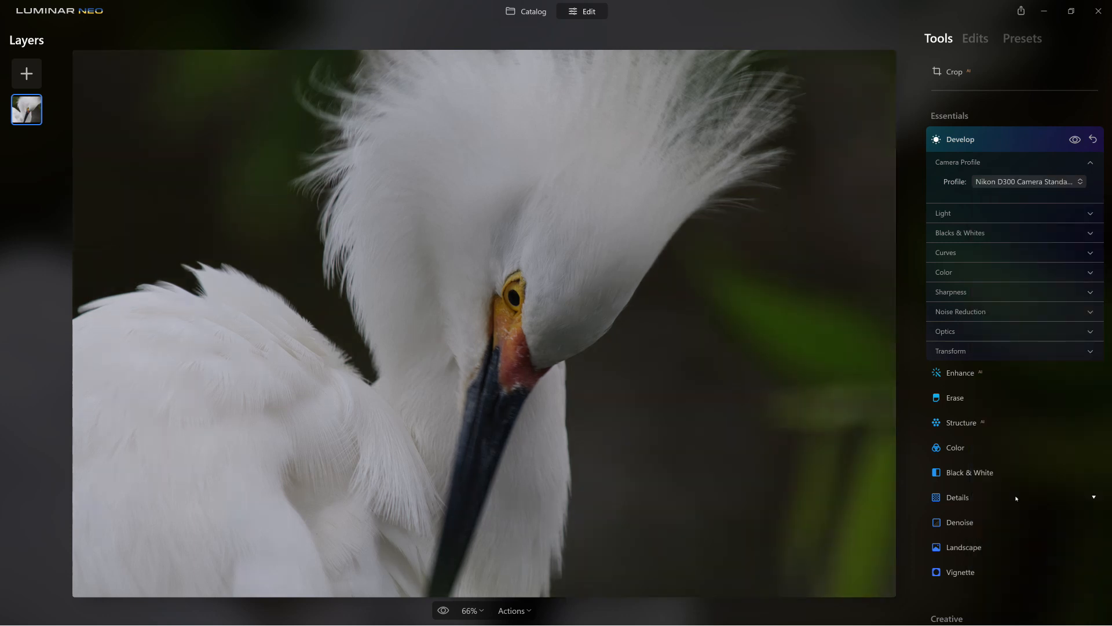
left_click(983, 141)
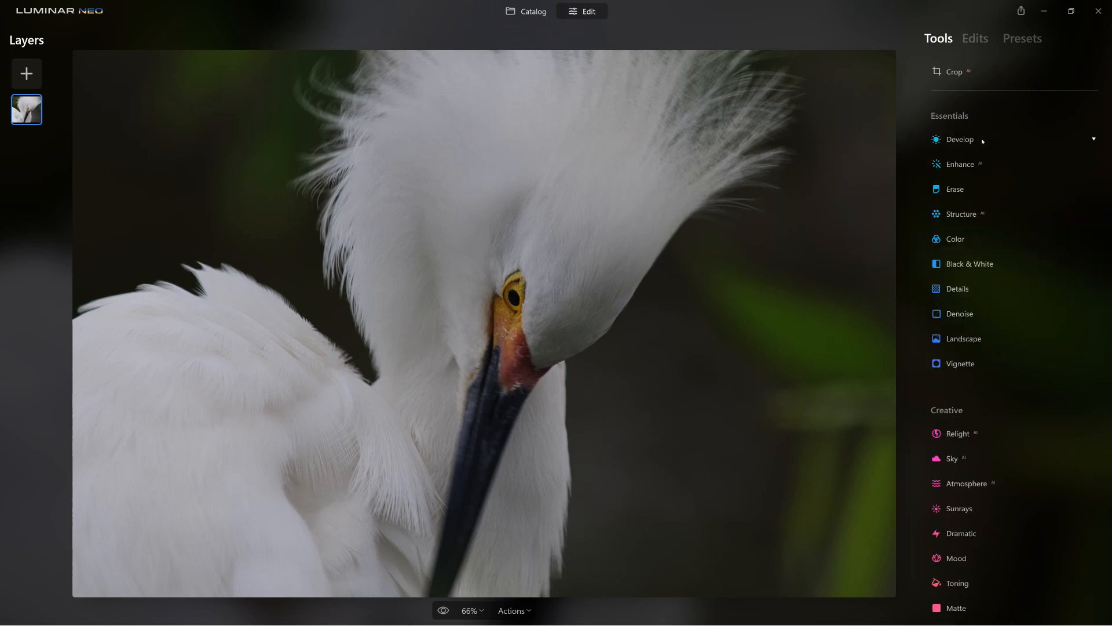
left_click(982, 141)
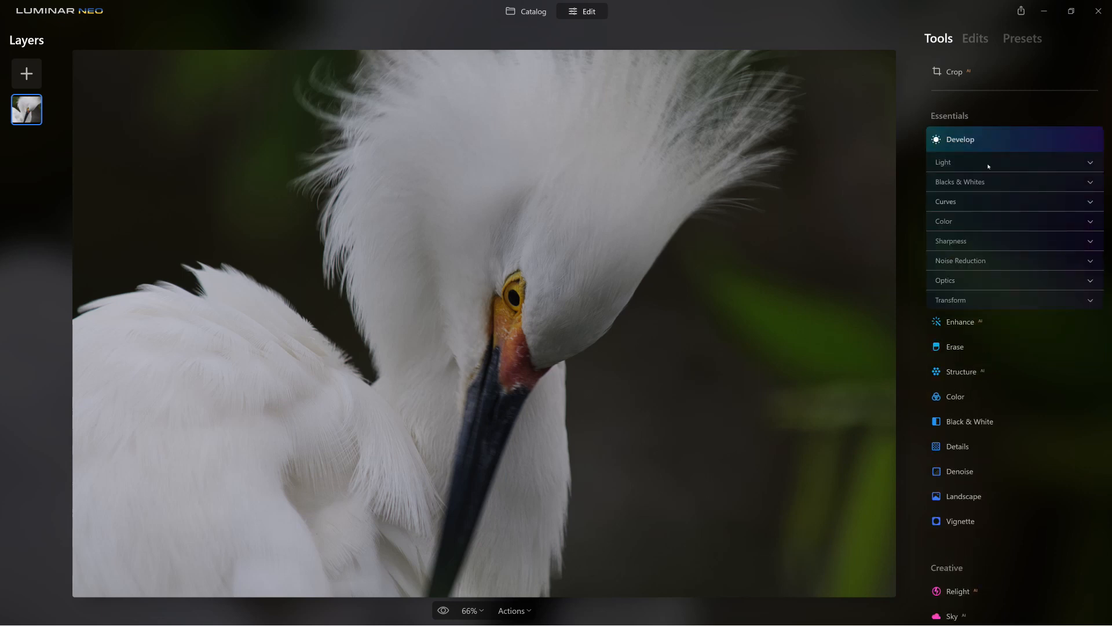
Discard all edits applied to the bird photo
left_click(975, 38)
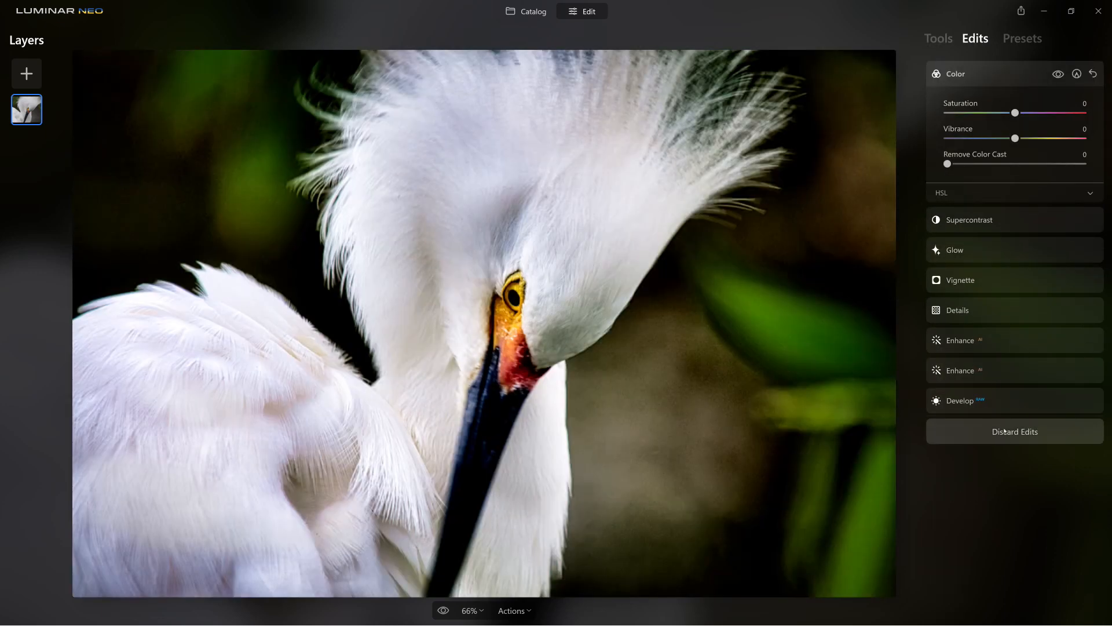
left_click(1010, 431)
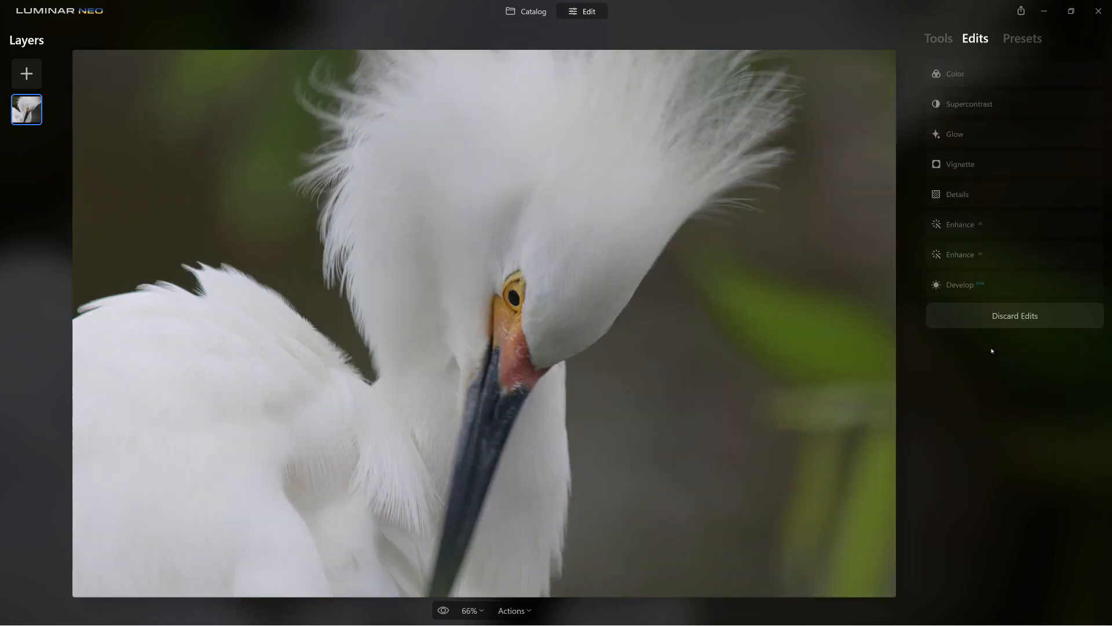
left_click(1014, 287)
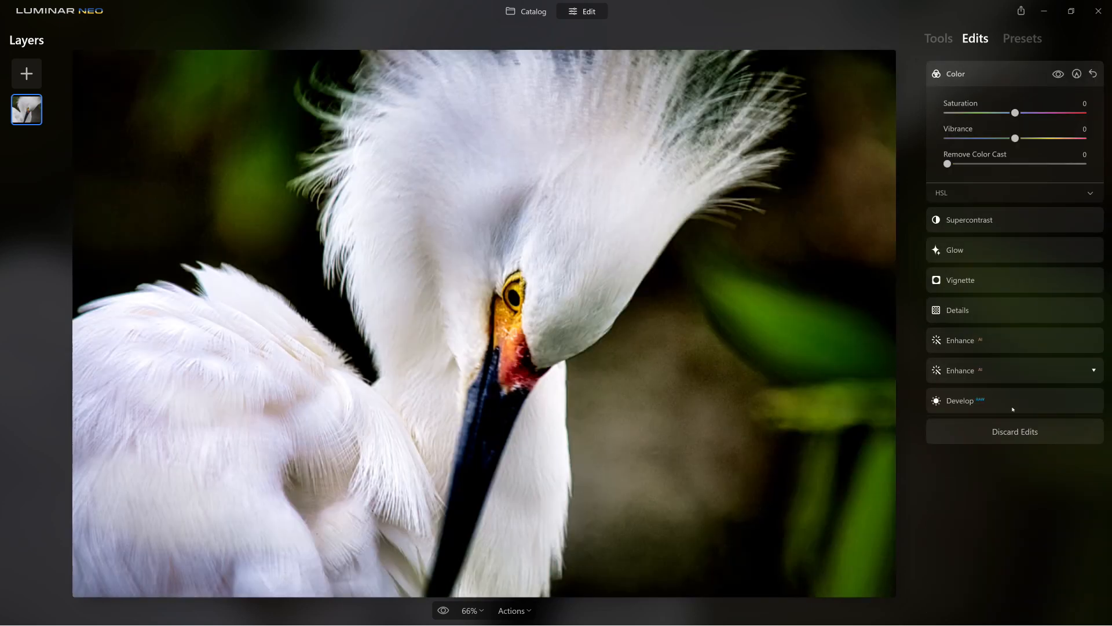
left_click(1013, 439)
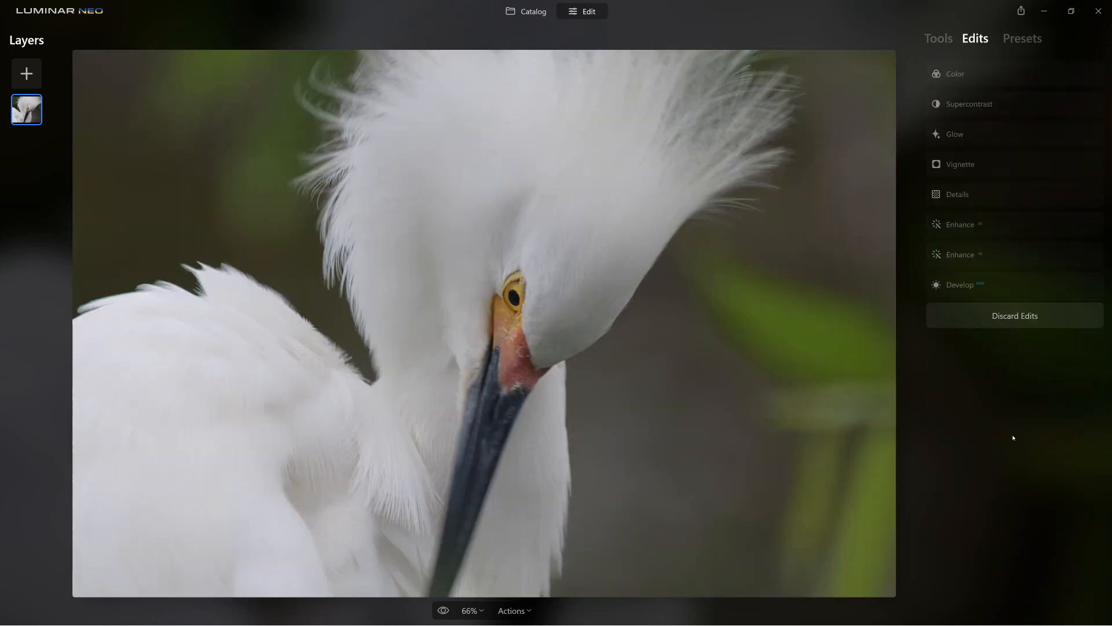
right_click(545, 275)
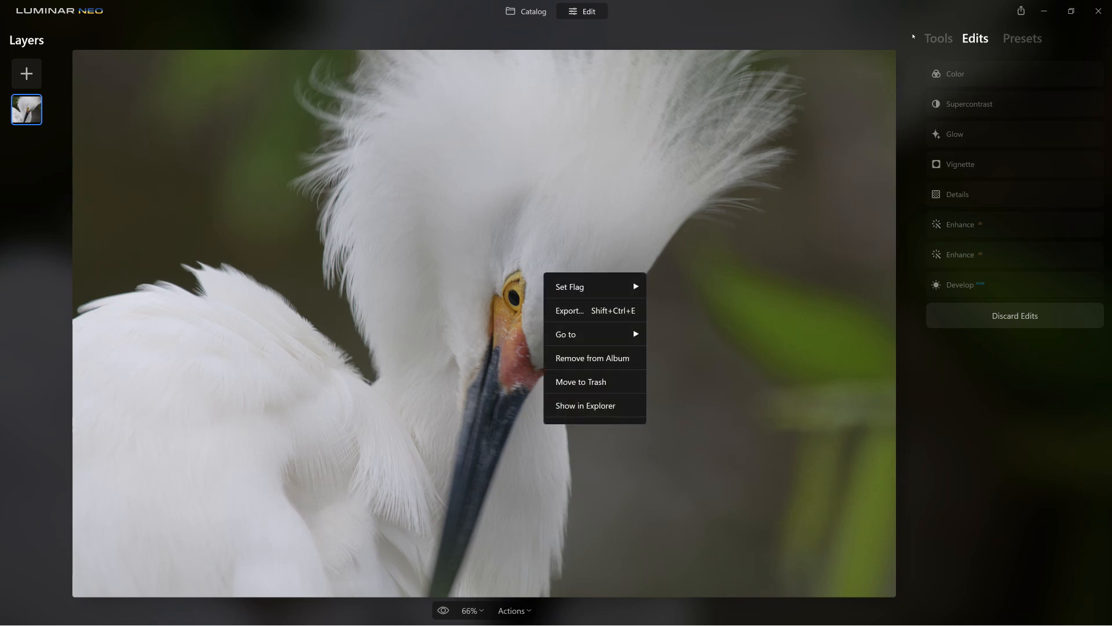
left_click(933, 37)
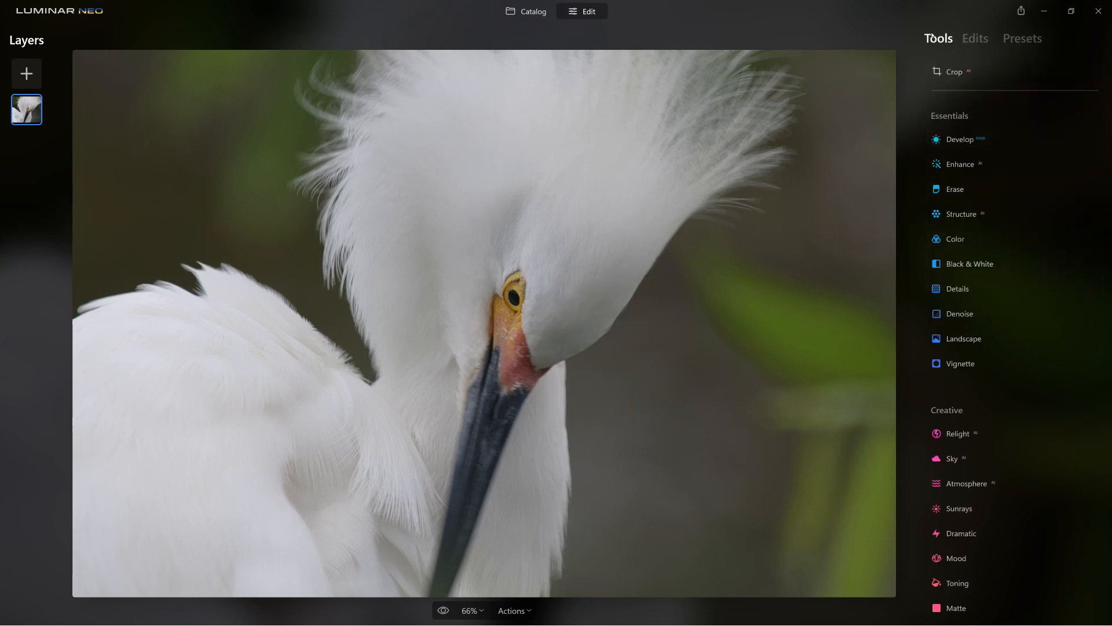
left_click(979, 39)
left_click(1019, 317)
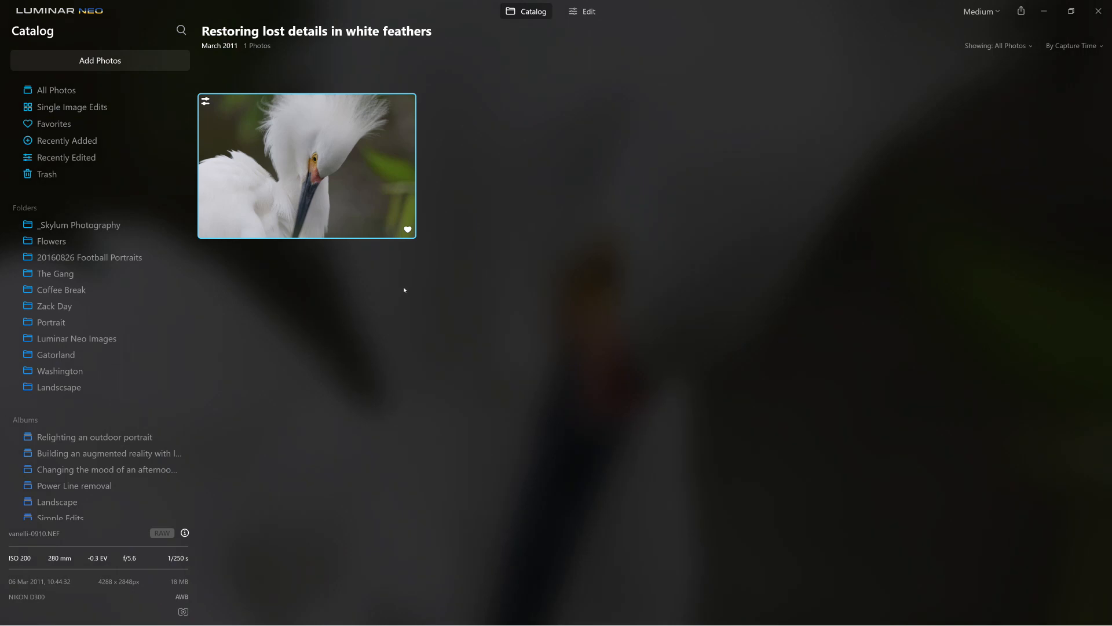
Open the starry lake and tree photo from the Landscape album in the catalog's large preview
left_click(87, 503)
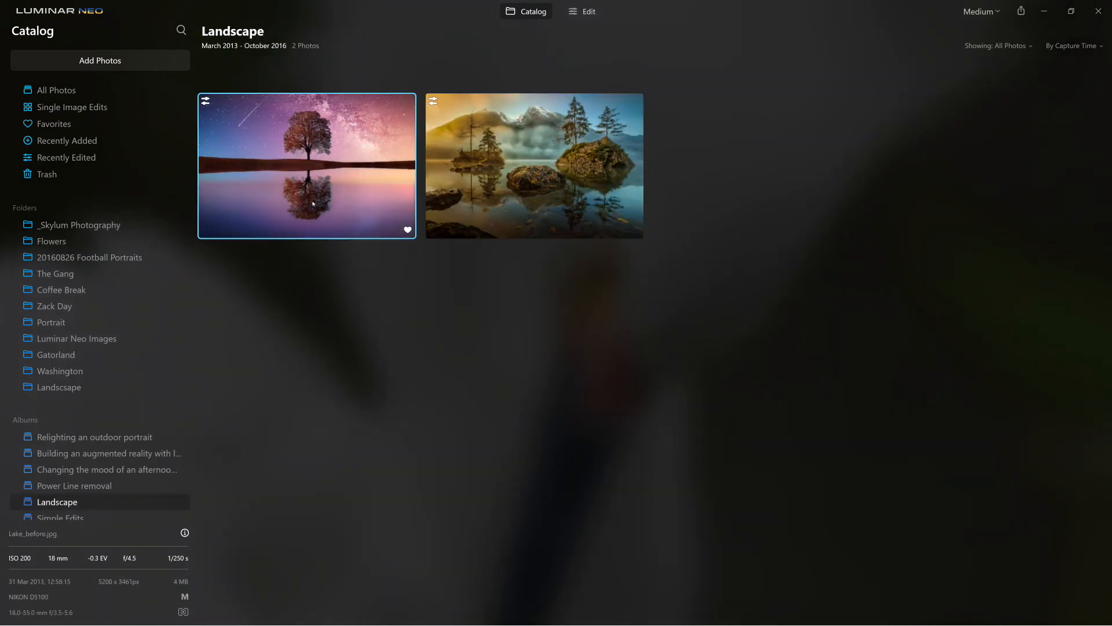
double_click(313, 204)
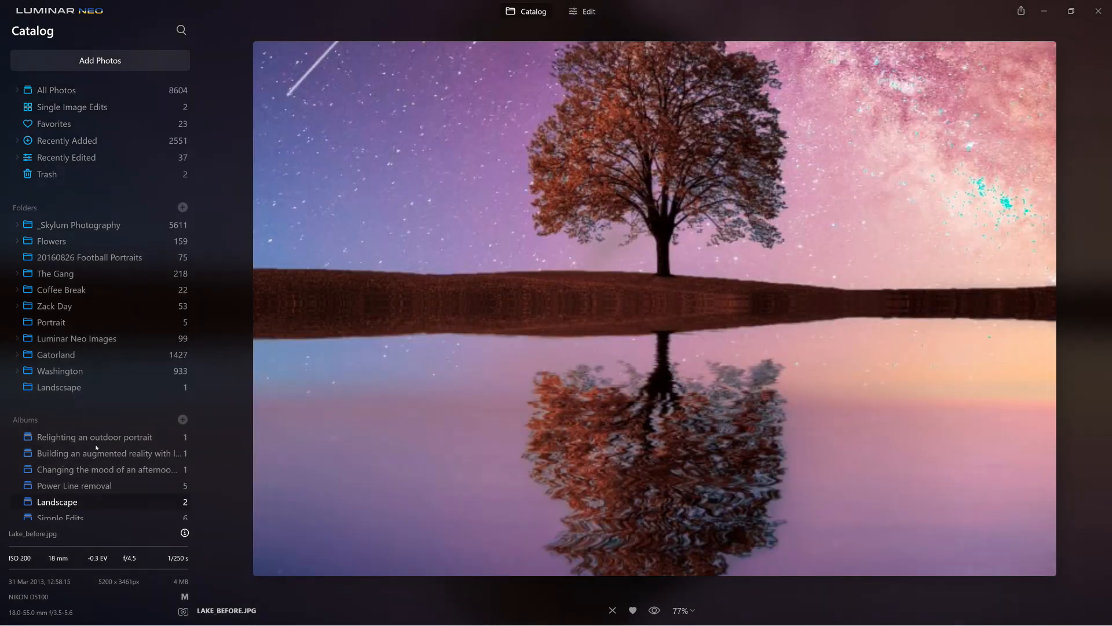
Open the bird photo from the album on restoring lost details in white feathers for editing and expand the Develop tool
scroll(68, 508, "down", 3)
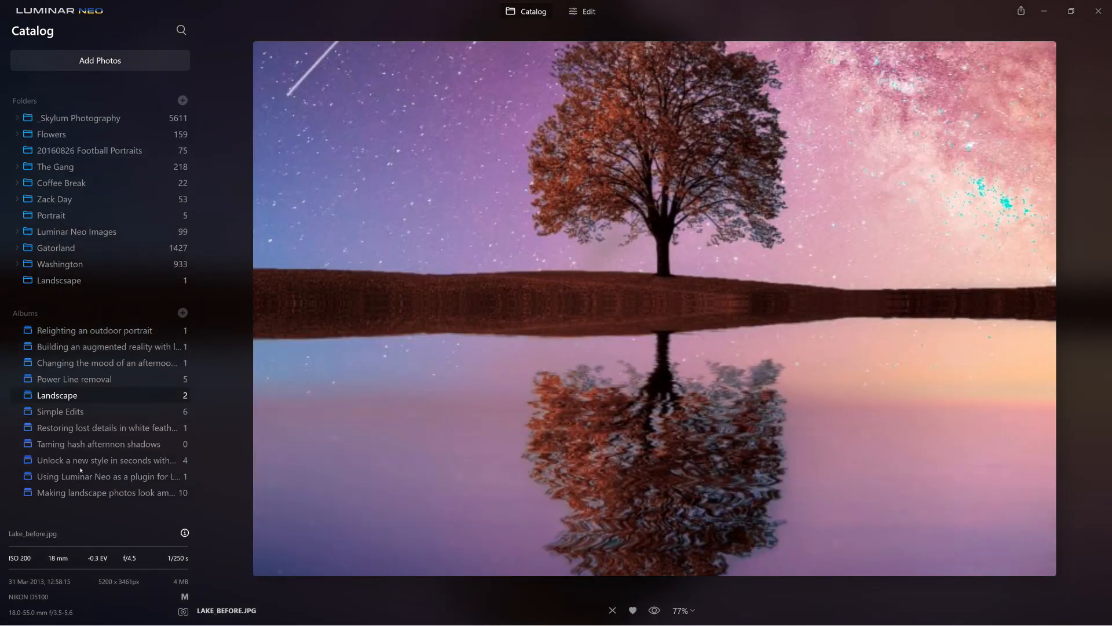
left_click(100, 429)
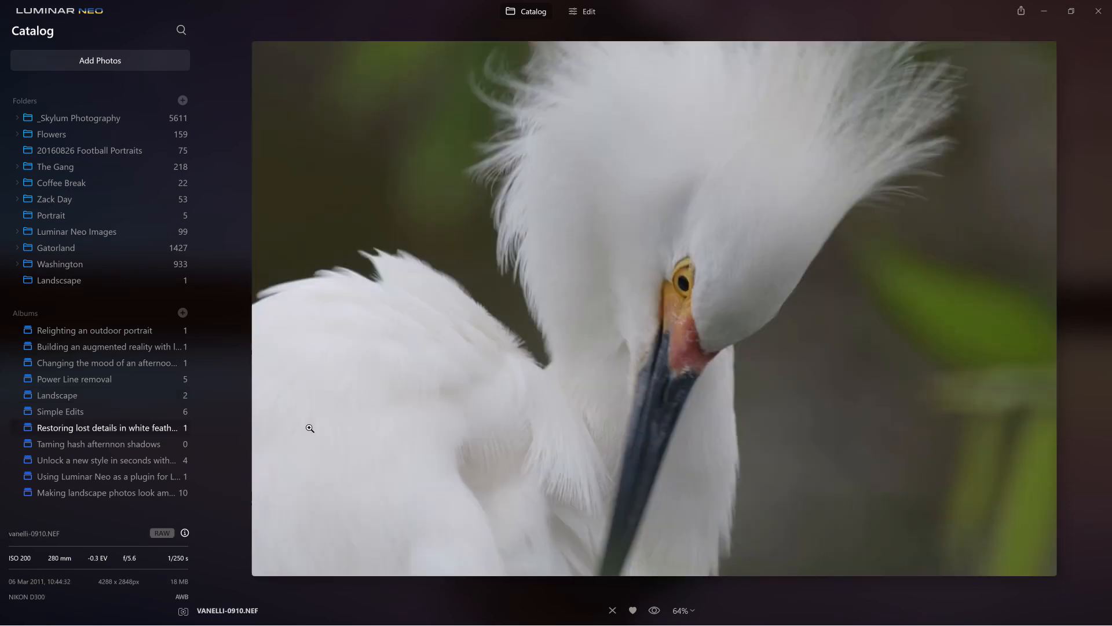
left_click(579, 12)
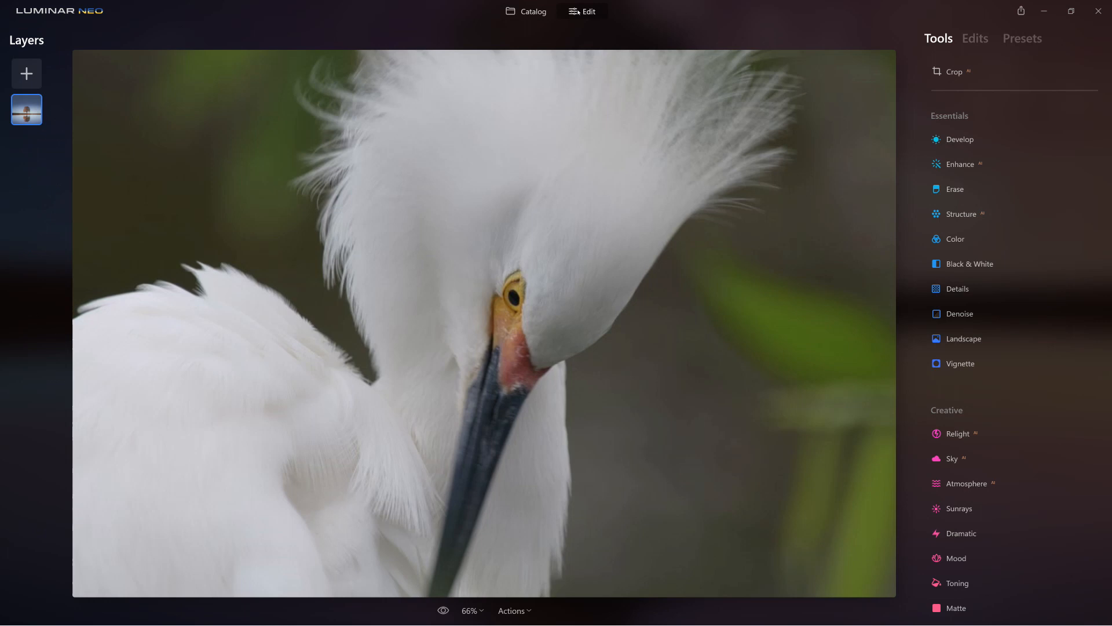
left_click(953, 142)
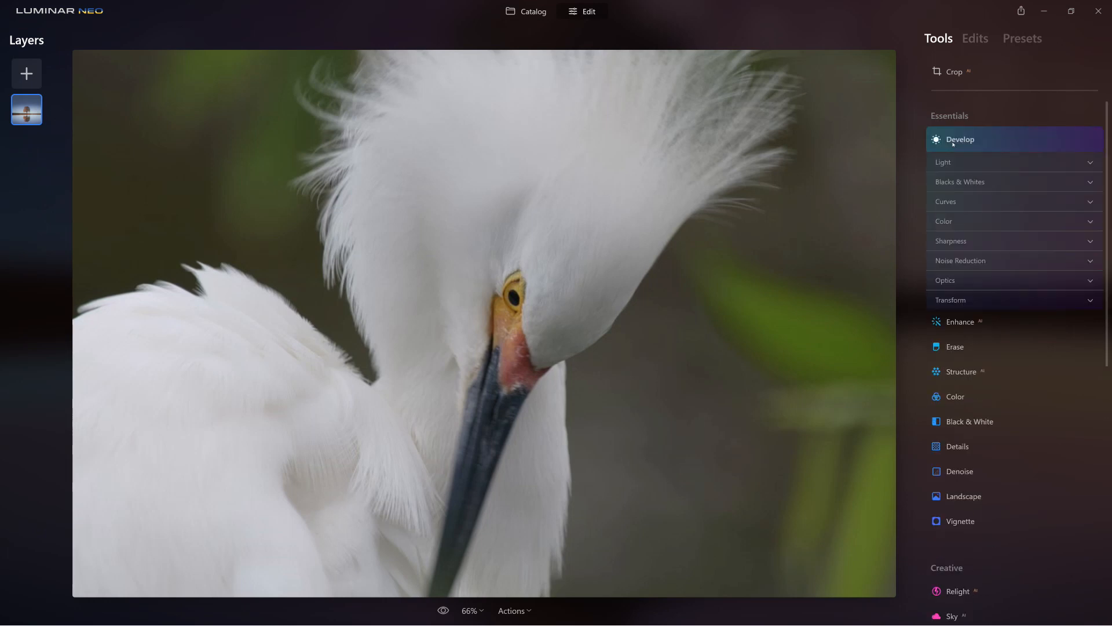
Review the first Enhance and Develop adjustments in the bird photo's list of applied edits
left_click(974, 40)
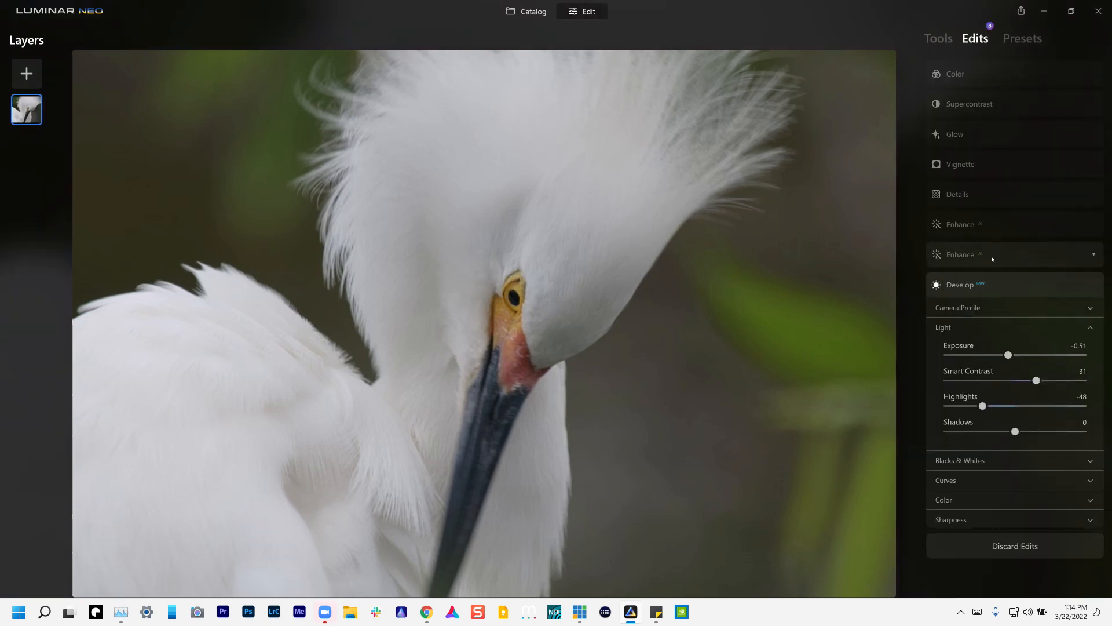
left_click(992, 259)
left_click(1000, 256)
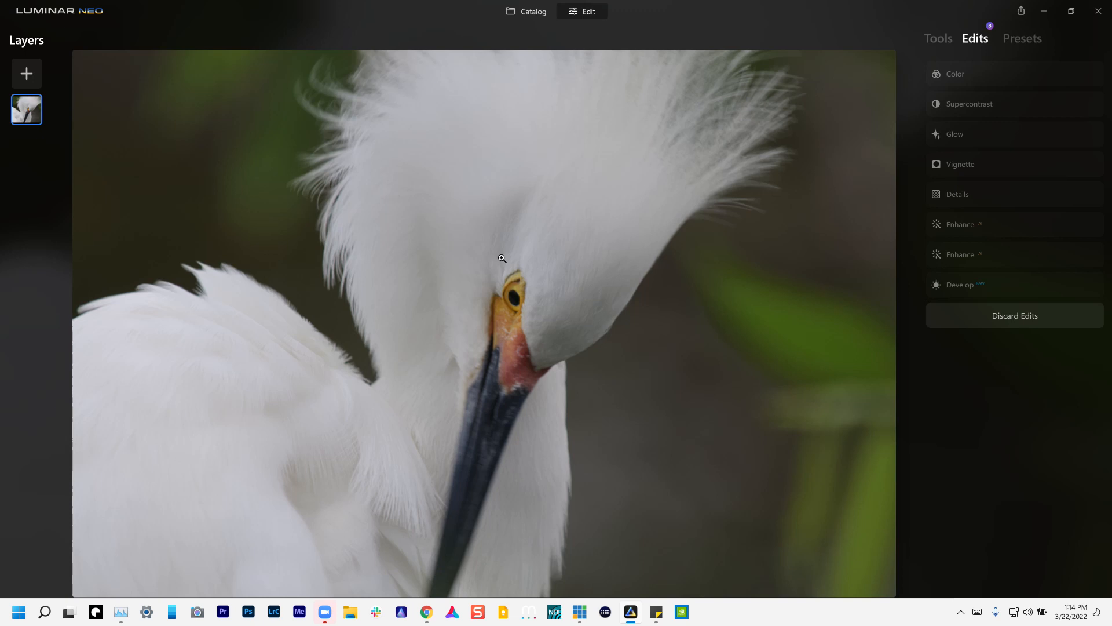
left_click(999, 290)
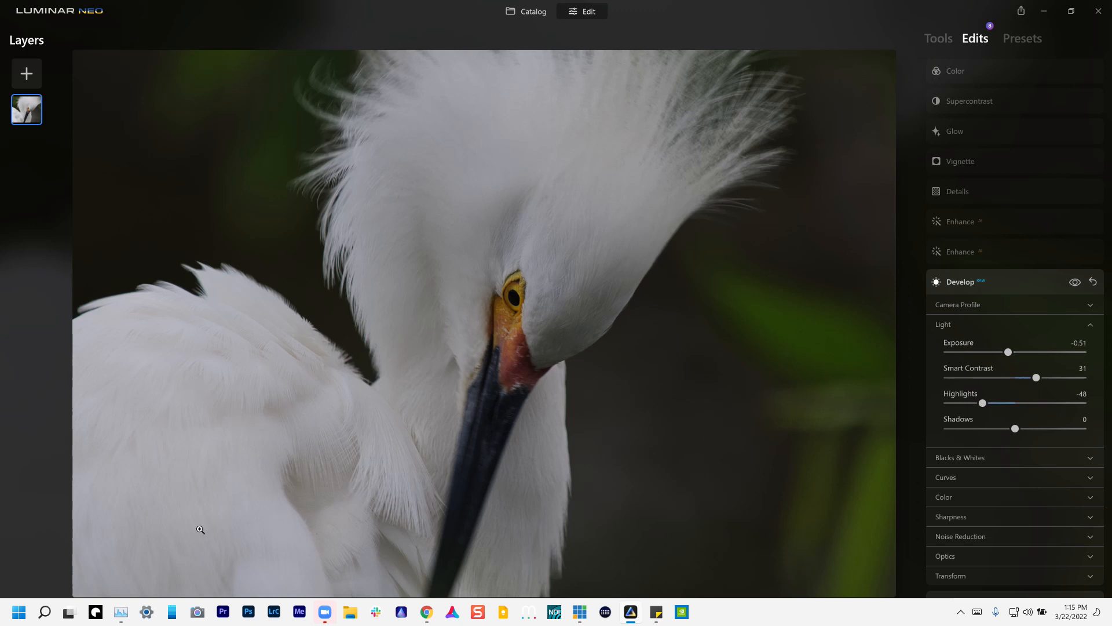
Examine the white feathers at different zoom levels and compare the photo without and with the Develop adjustments
left_click(205, 427)
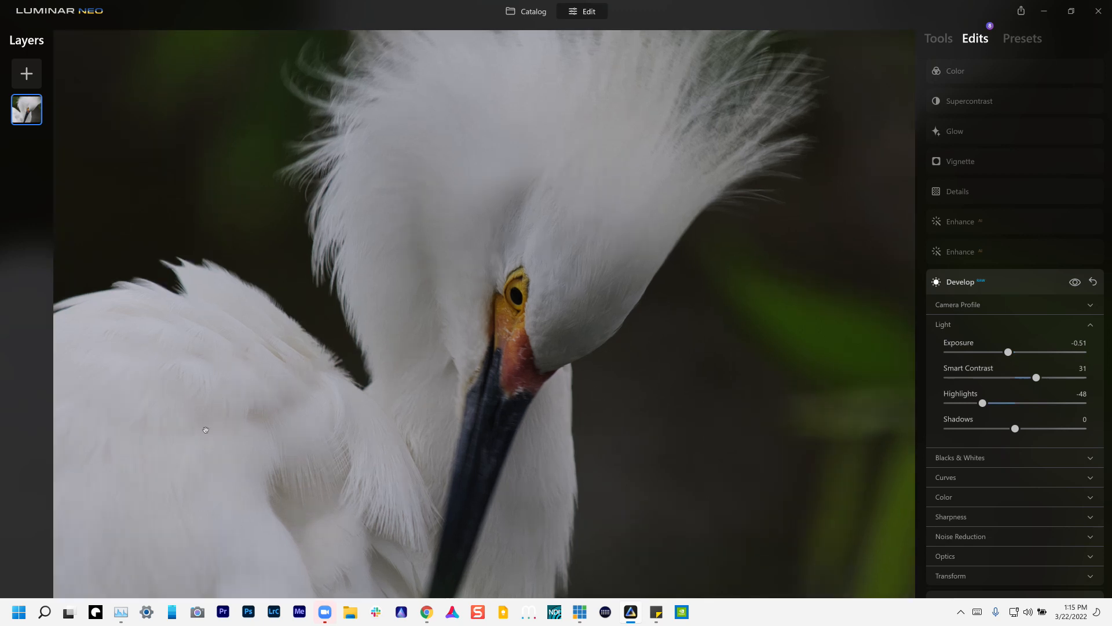
left_click(278, 443)
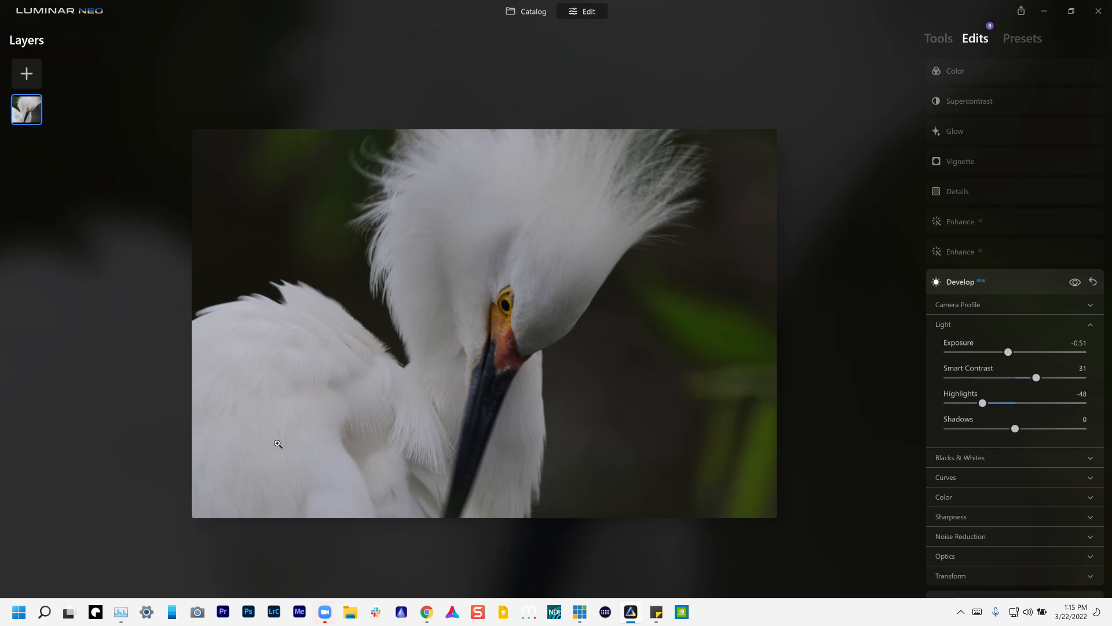
left_click(278, 444)
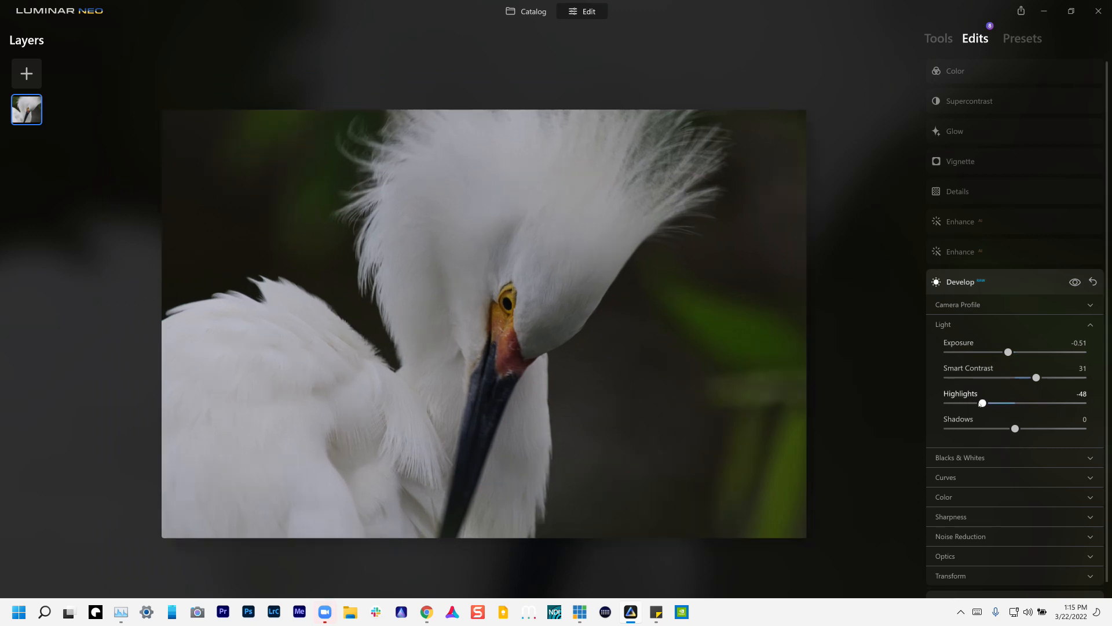
left_click(1074, 283)
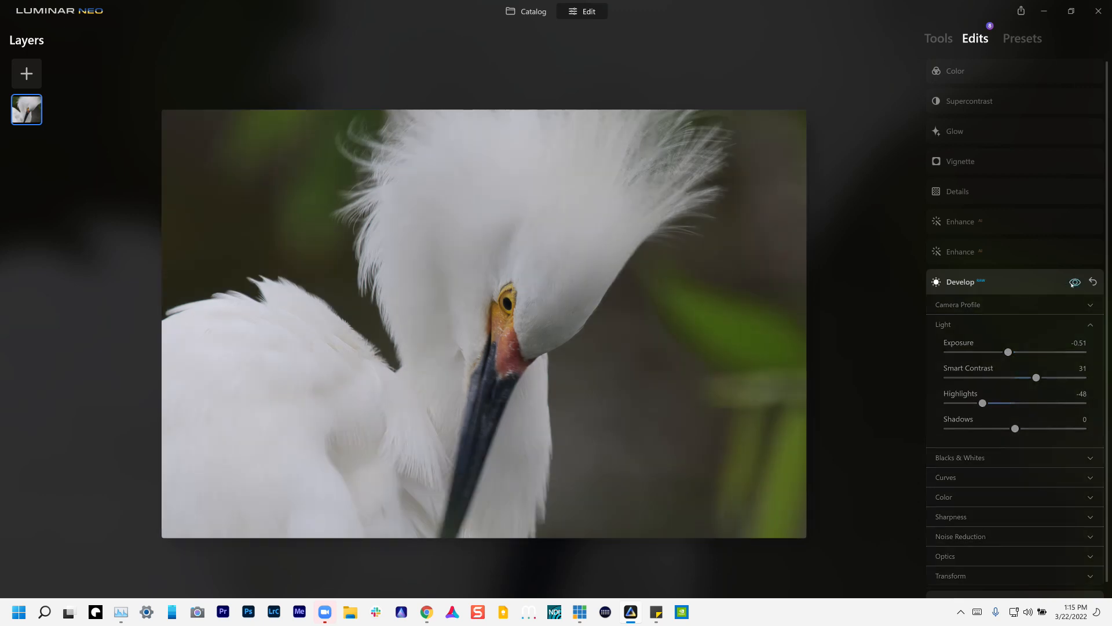
left_click(1074, 283)
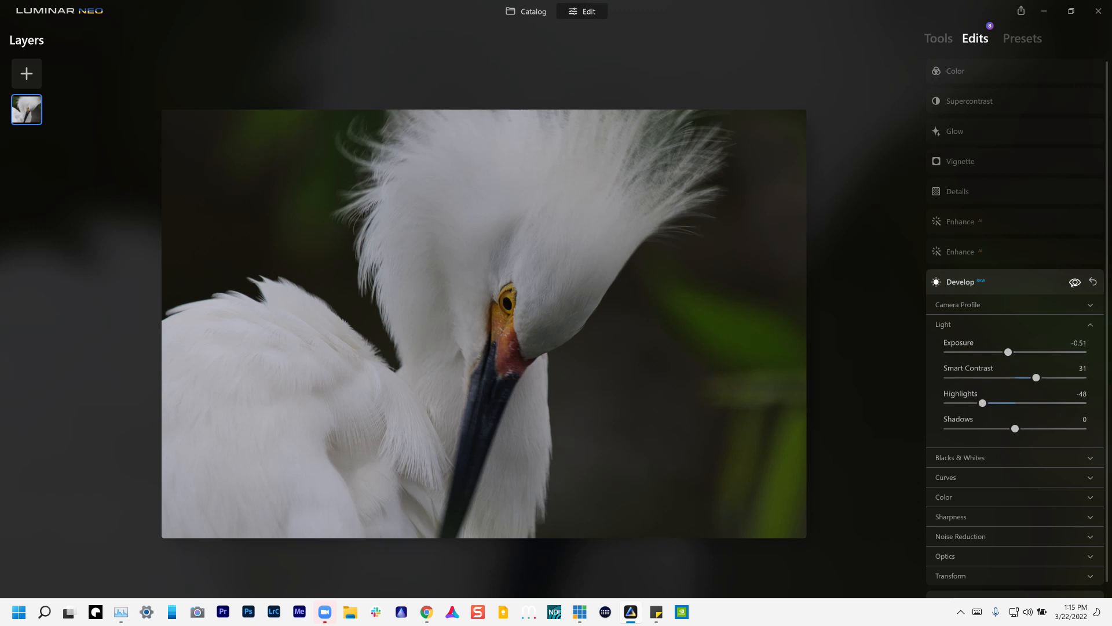
Reset and delete both Enhance adjustments from the bird photo's applied edits
left_click(948, 39)
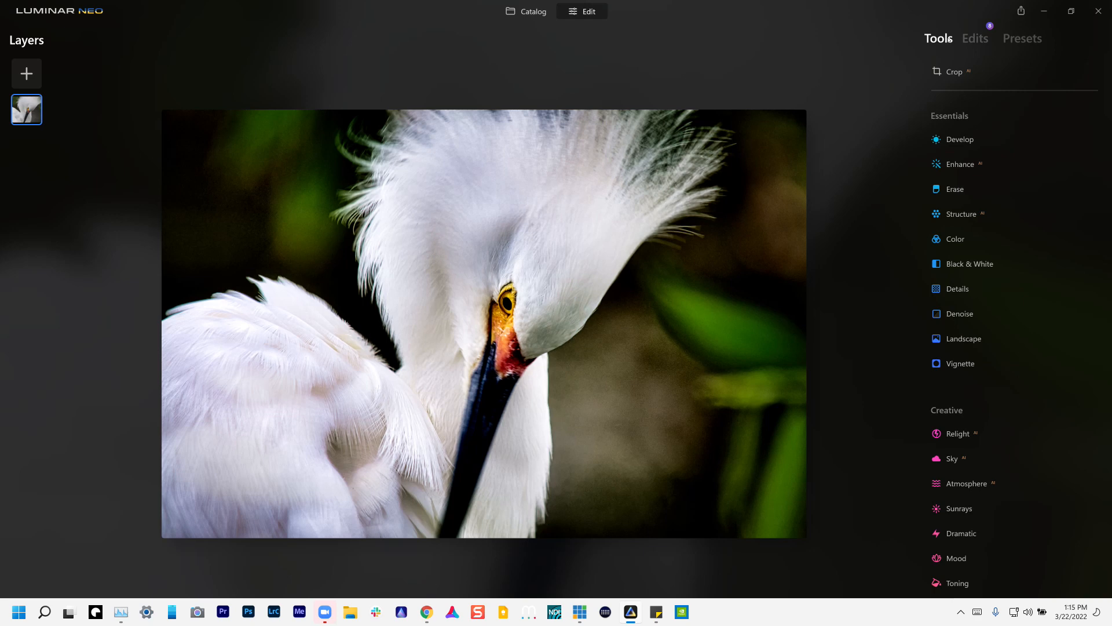
left_click(975, 39)
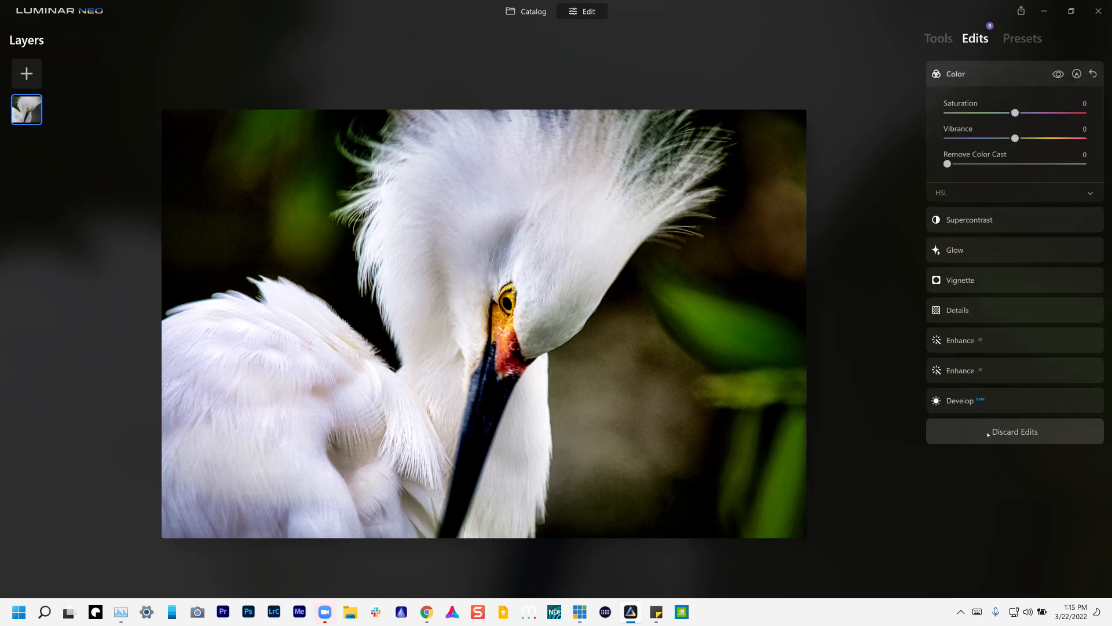
left_click(1001, 400)
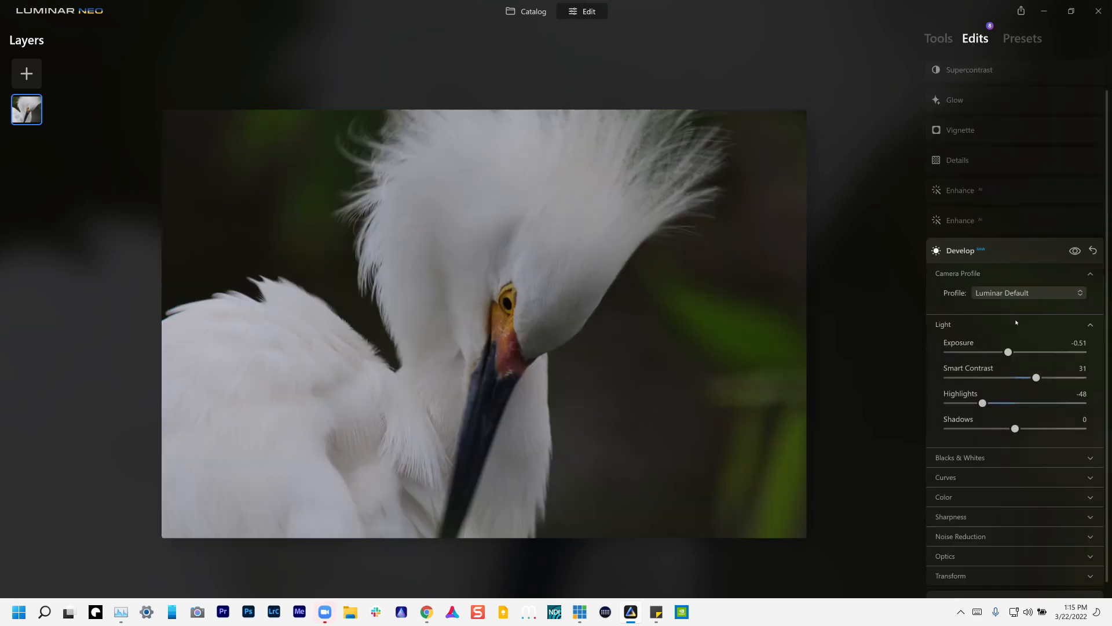
left_click(997, 220)
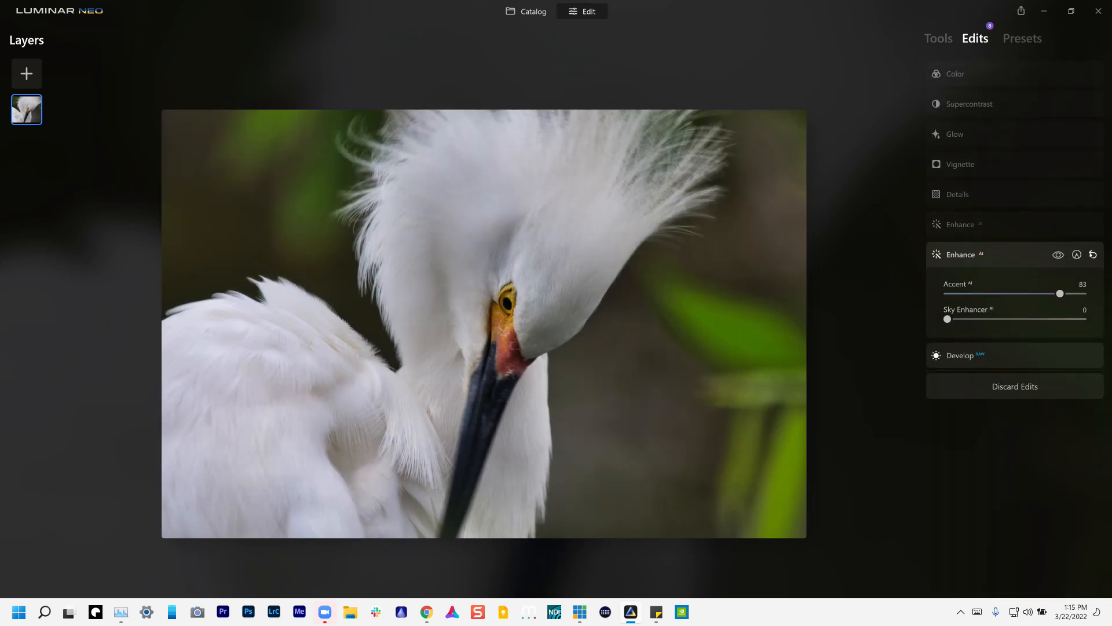
left_click(1092, 254)
left_click(1093, 254)
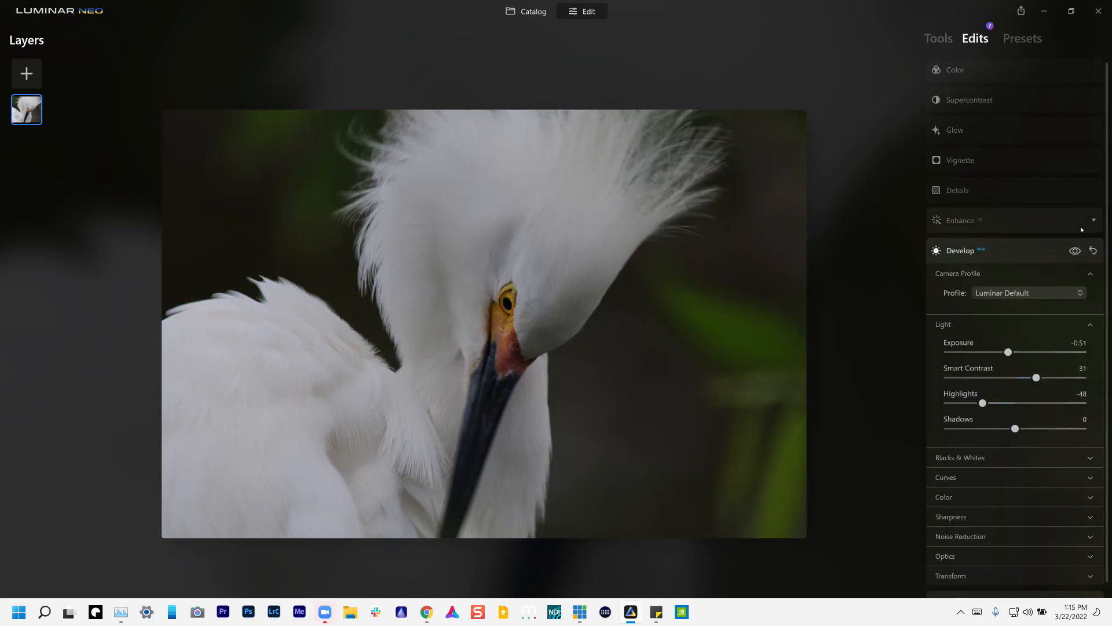
left_click(1034, 225)
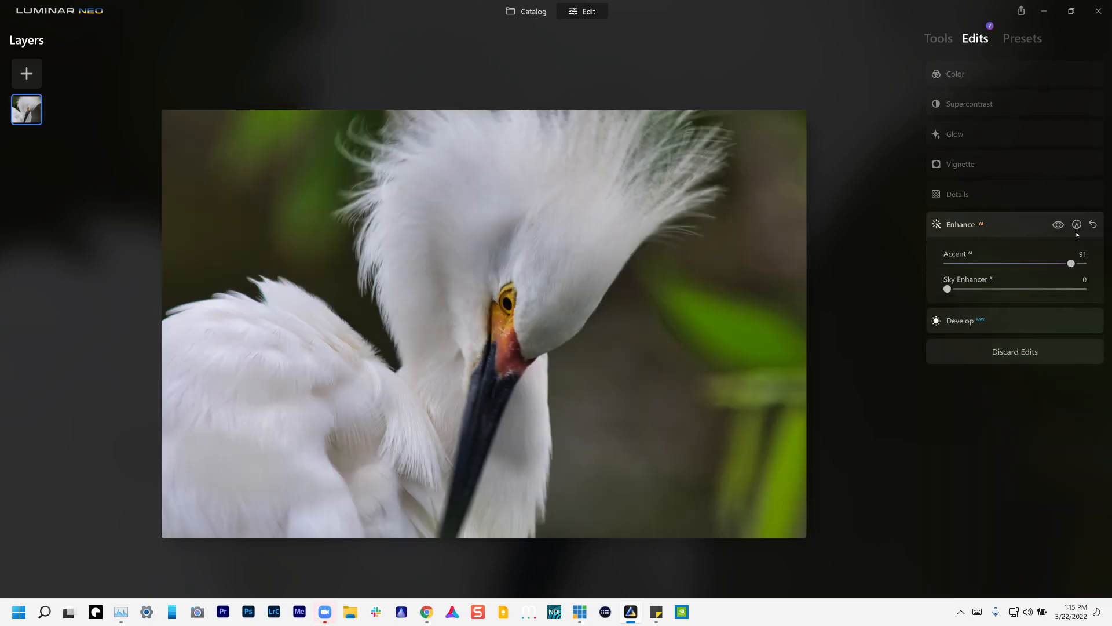
left_click(1094, 225)
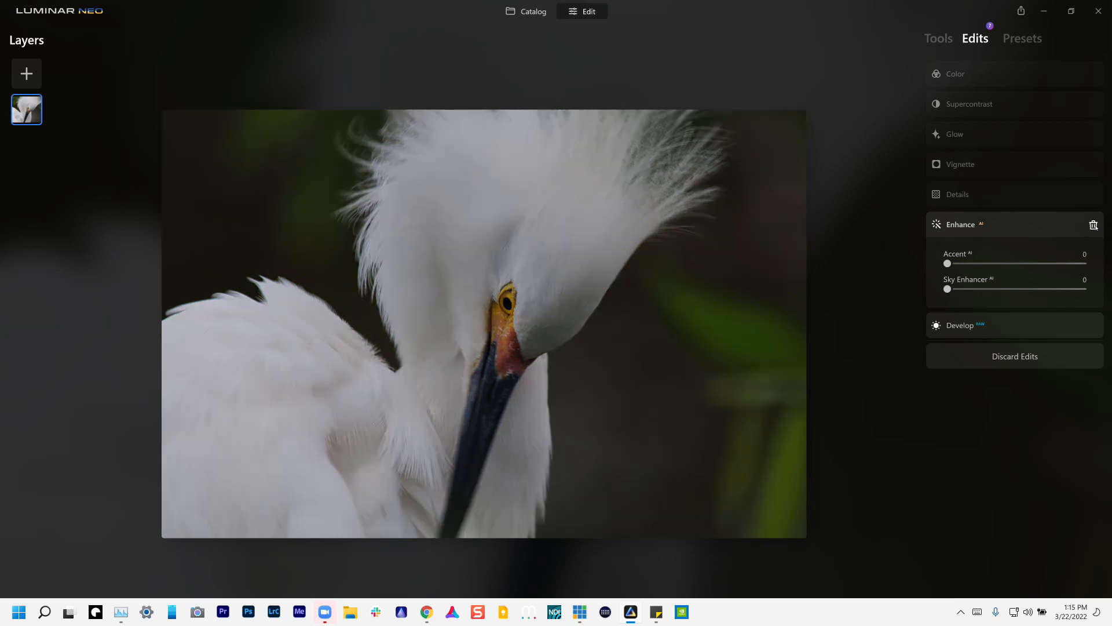
left_click(1094, 225)
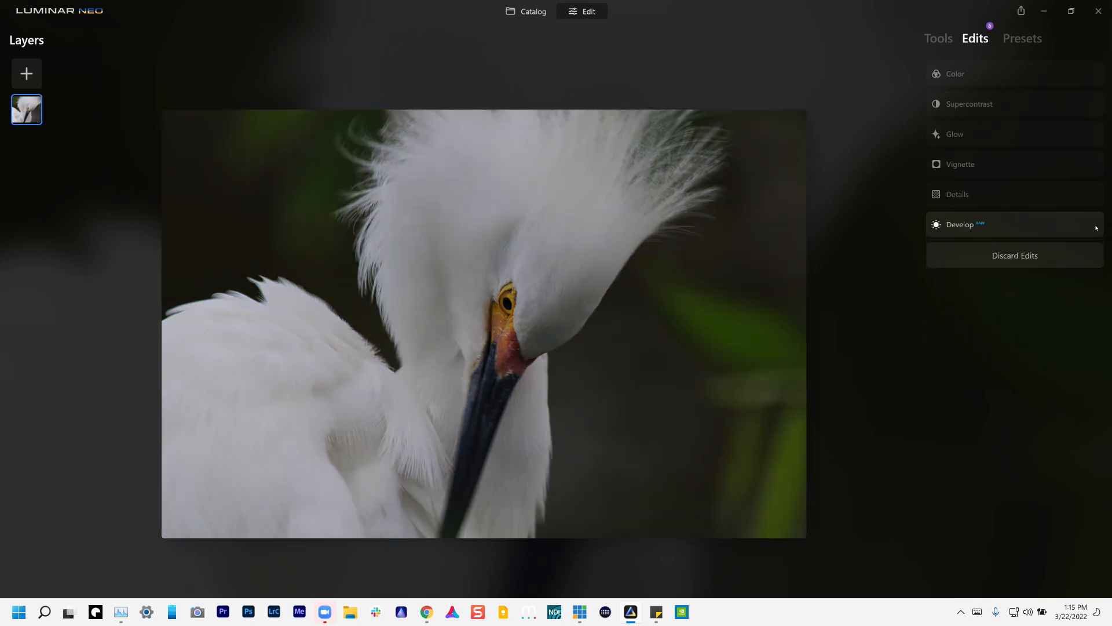
Reset the Details adjustment and delete it from the bird photo's applied edits
left_click(1040, 198)
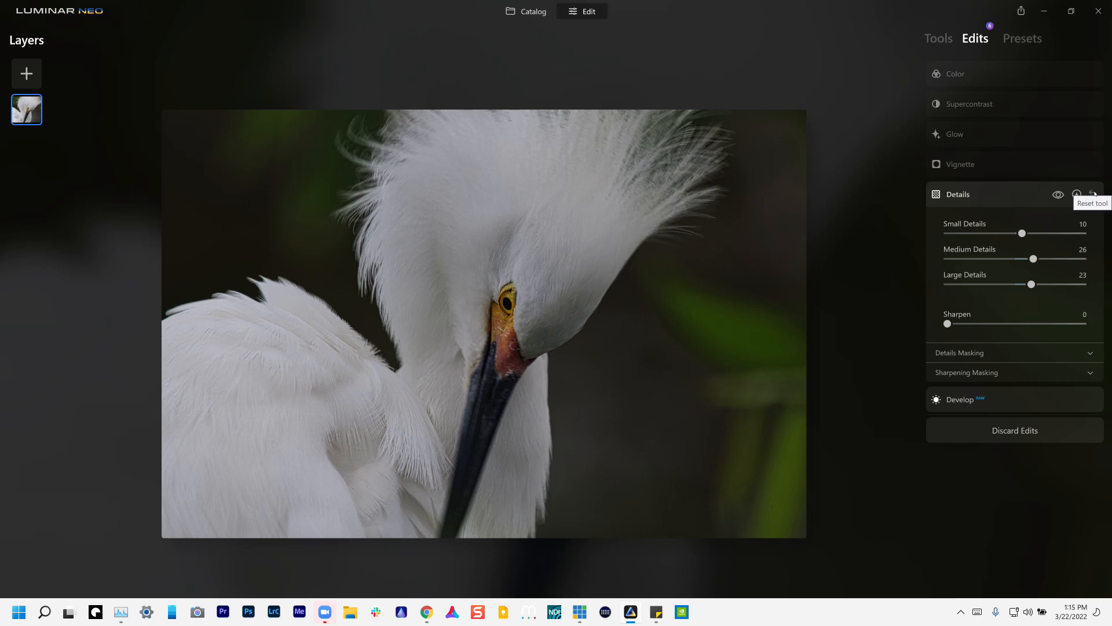
left_click(1094, 194)
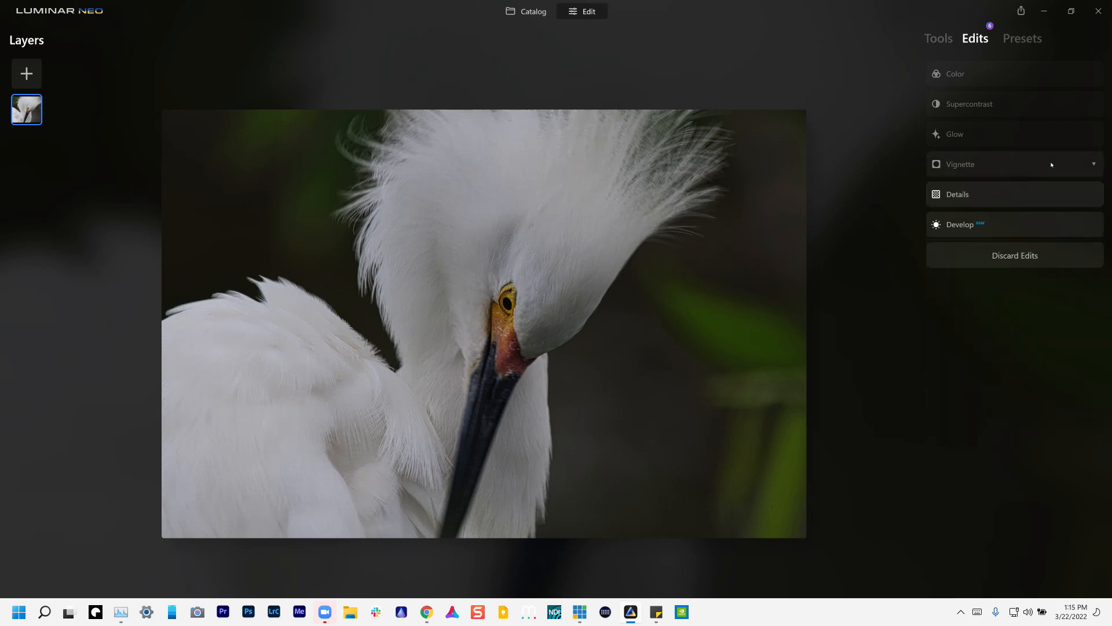
left_click(1052, 165)
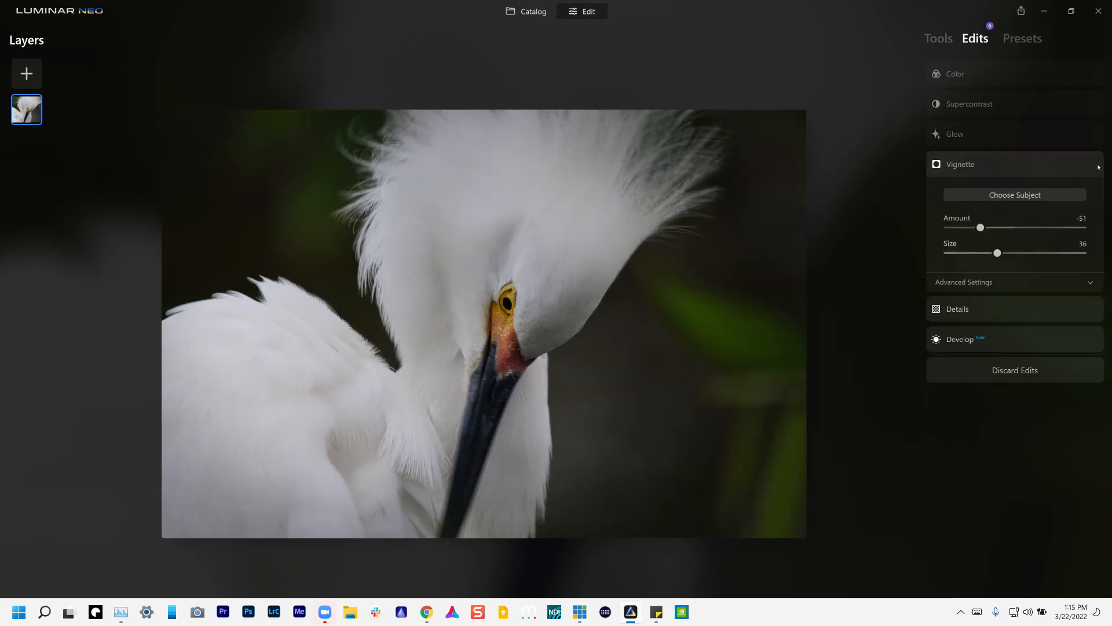
left_click(1047, 76)
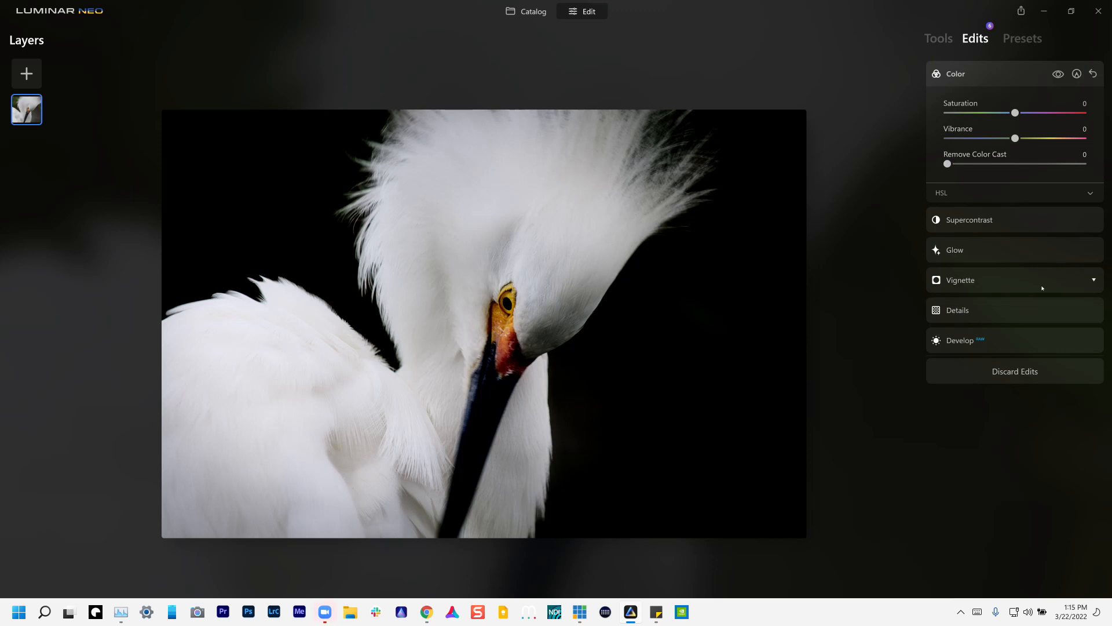
left_click(1023, 313)
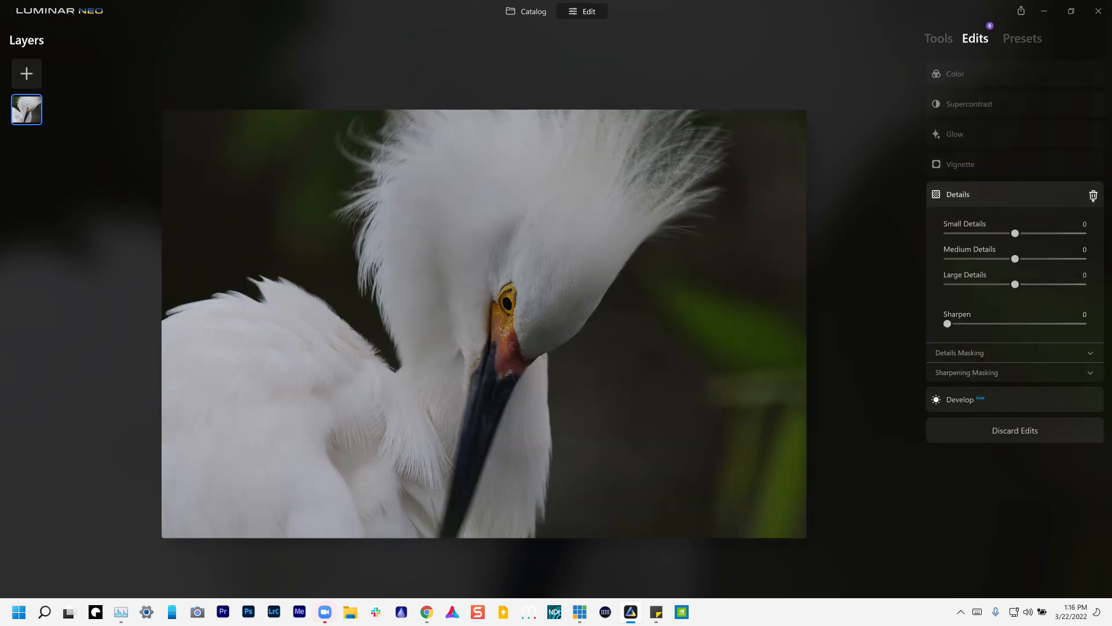
left_click(1093, 195)
left_click(1069, 183)
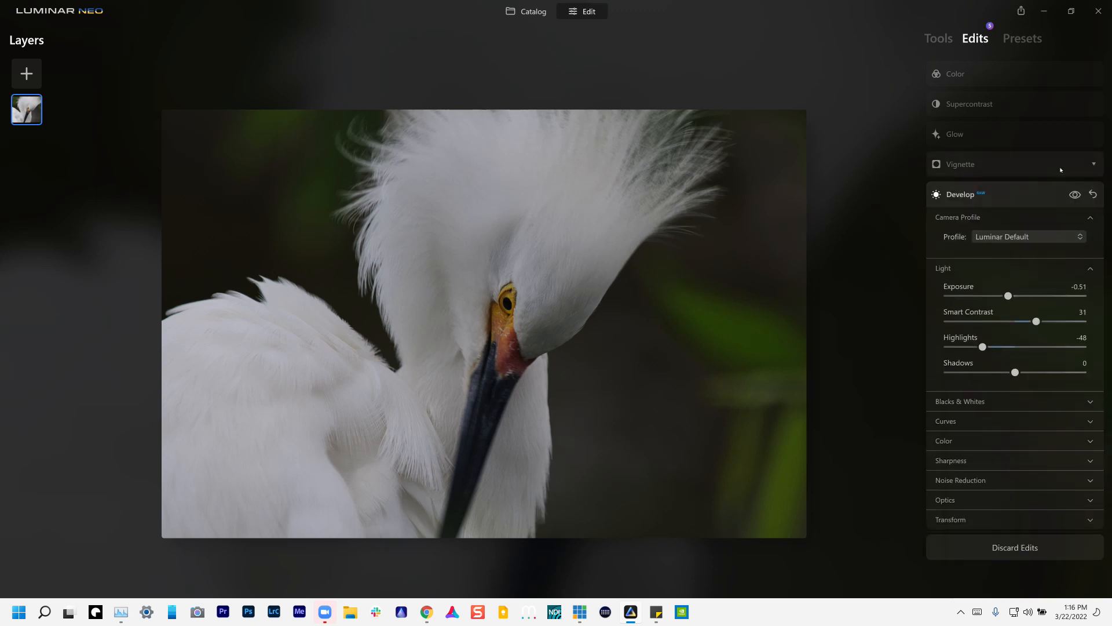
Reset the Vignette adjustment and delete it from the bird photo's applied edits
left_click(1060, 166)
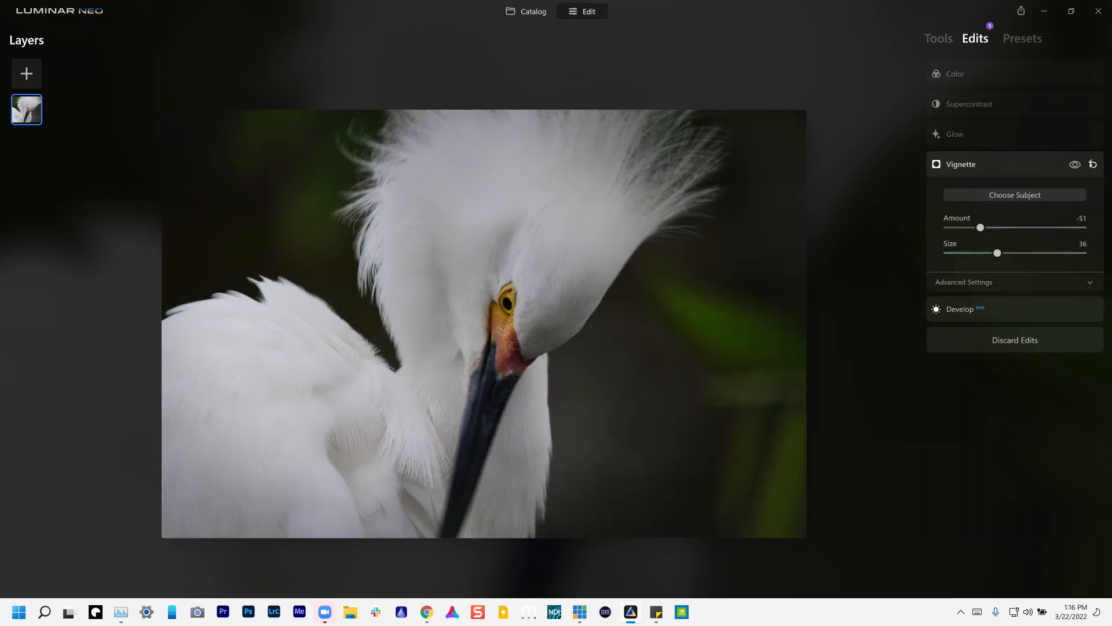
left_click(1093, 164)
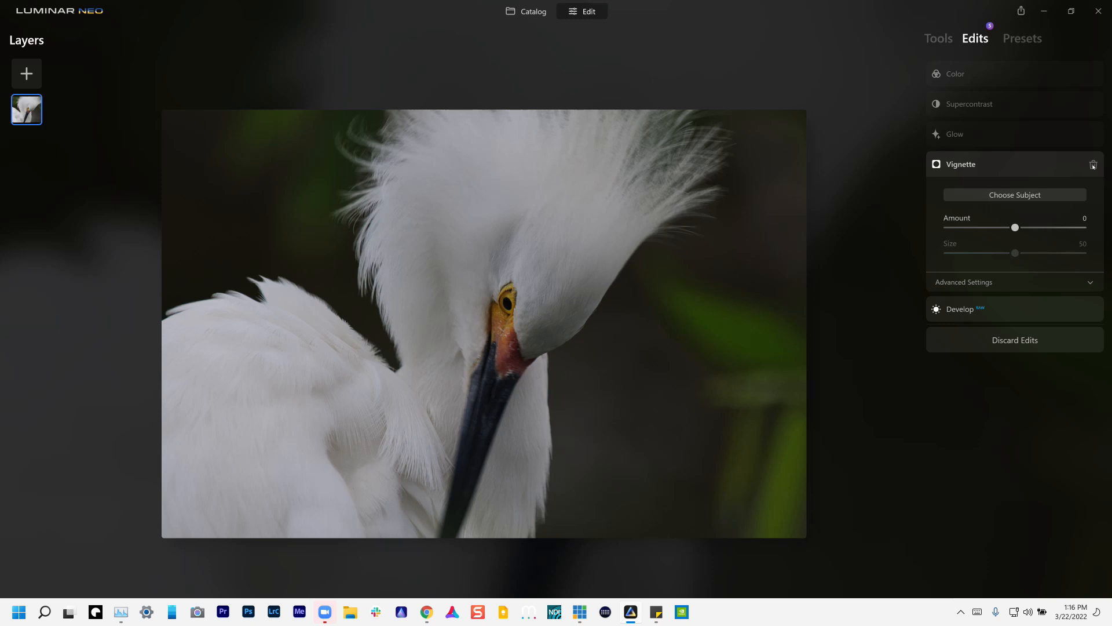
left_click(1045, 137)
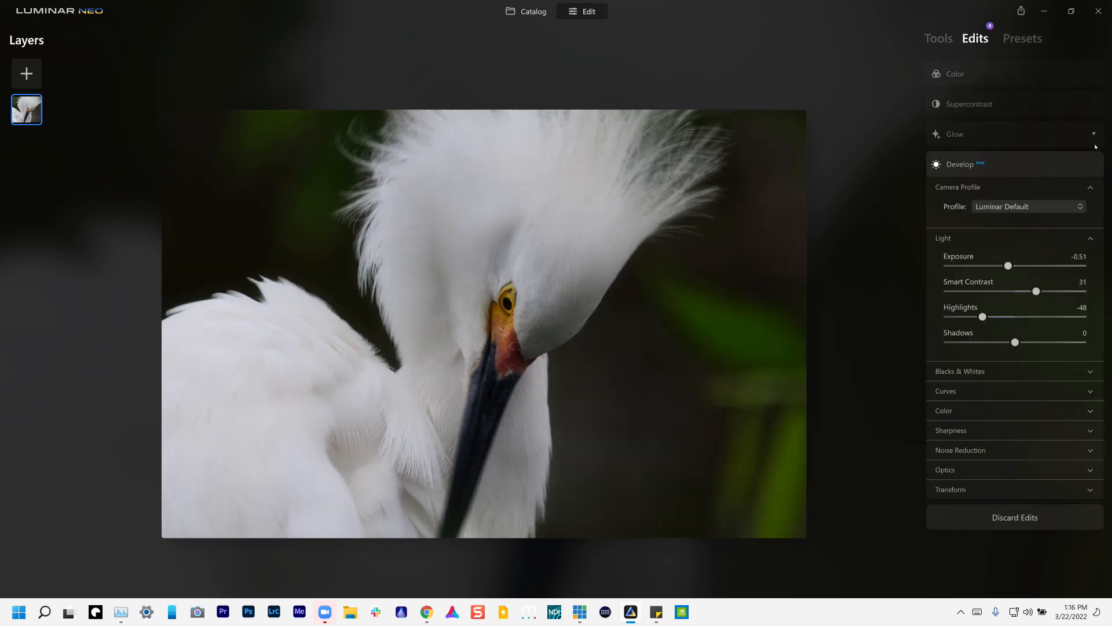
Reset the Soft Focus Glow adjustment and delete it from the bird photo's applied edits
left_click(1093, 135)
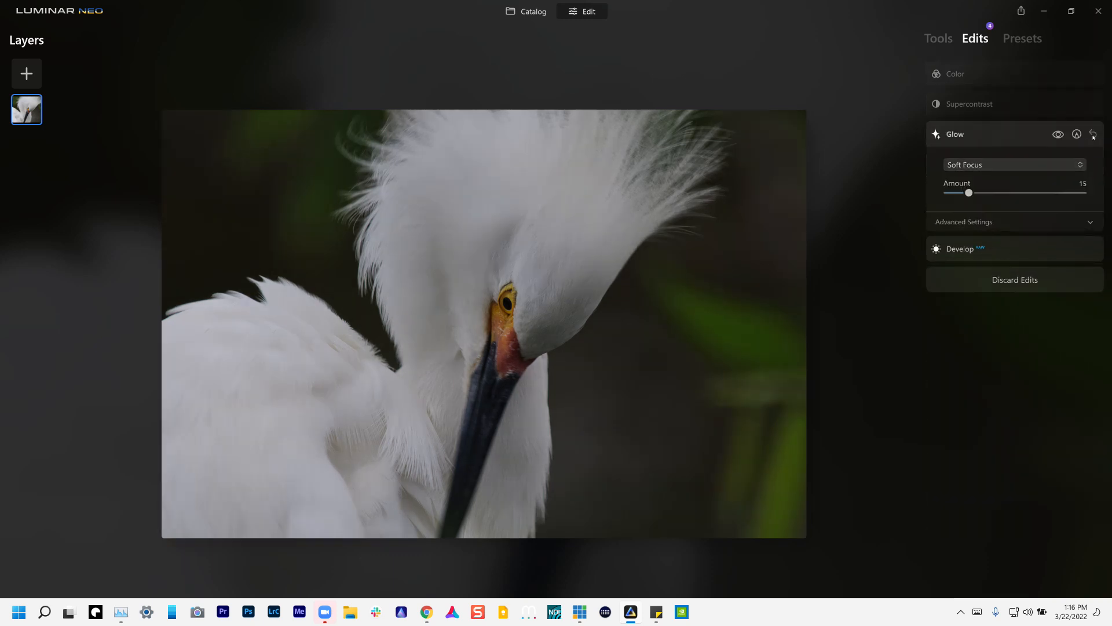
left_click(1094, 134)
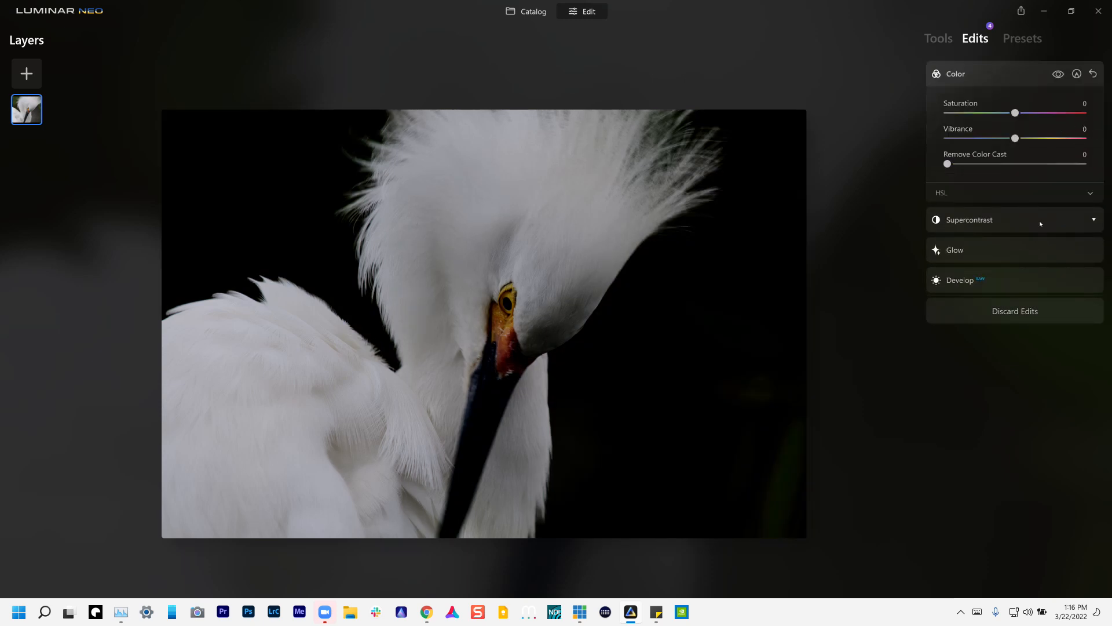
left_click(1041, 253)
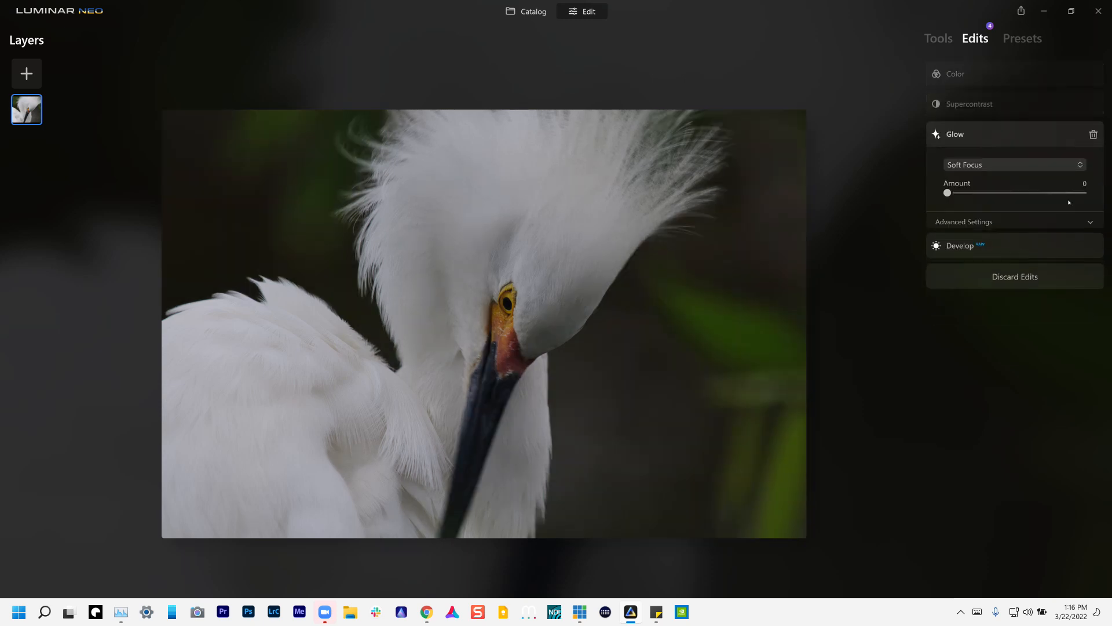
left_click(1095, 135)
Reset the Supercontrast adjustment and delete it from the bird photo's applied edits
left_click(1014, 134)
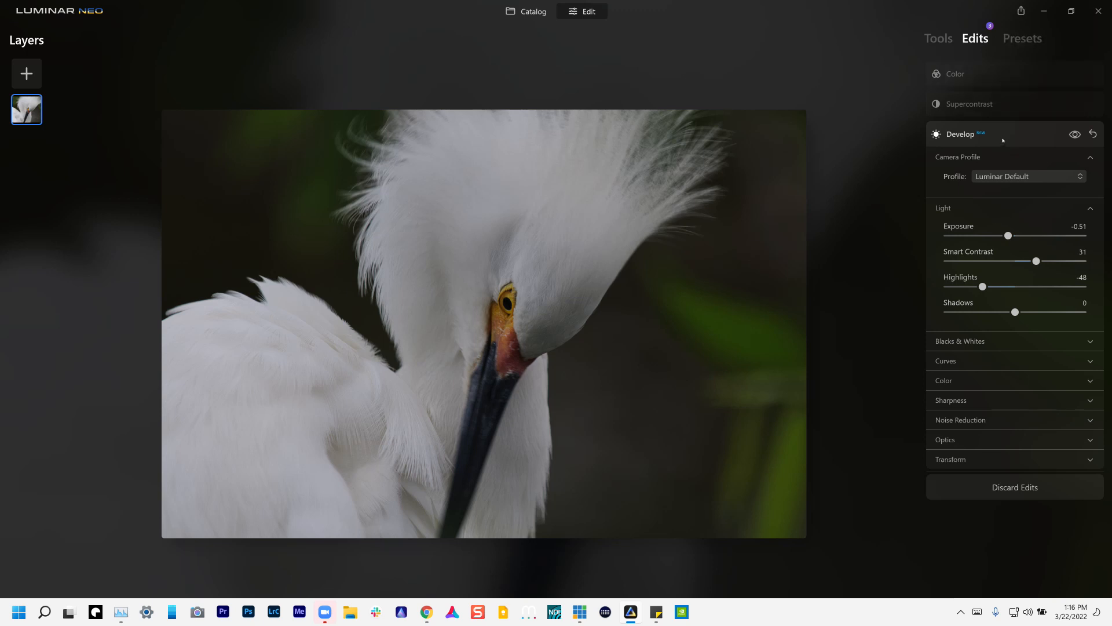
left_click(1007, 107)
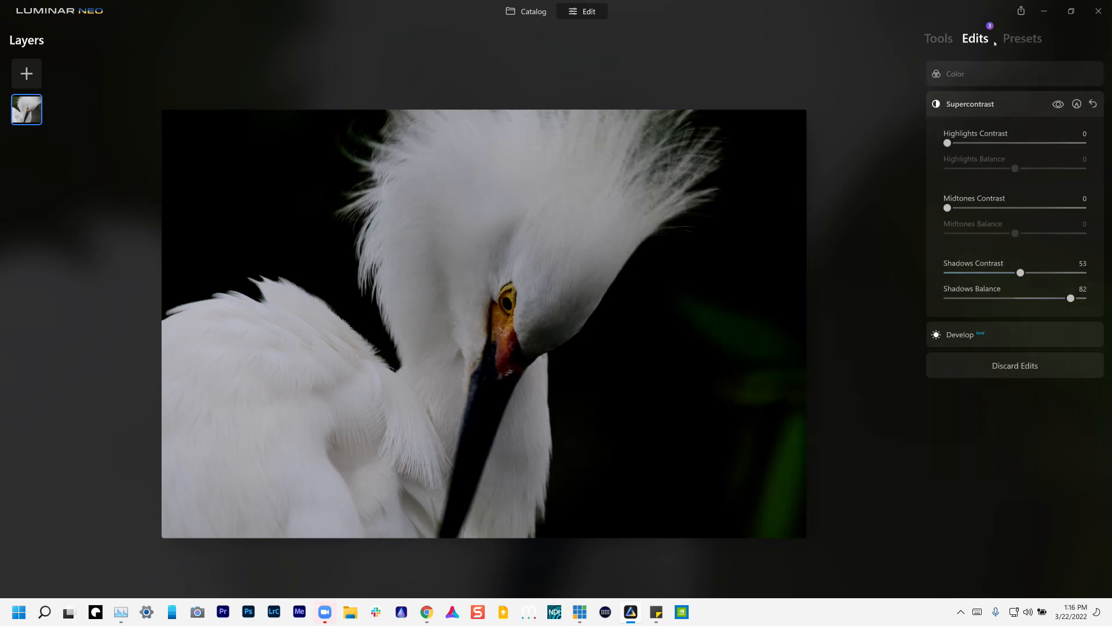
left_click(1093, 105)
left_click(1093, 105)
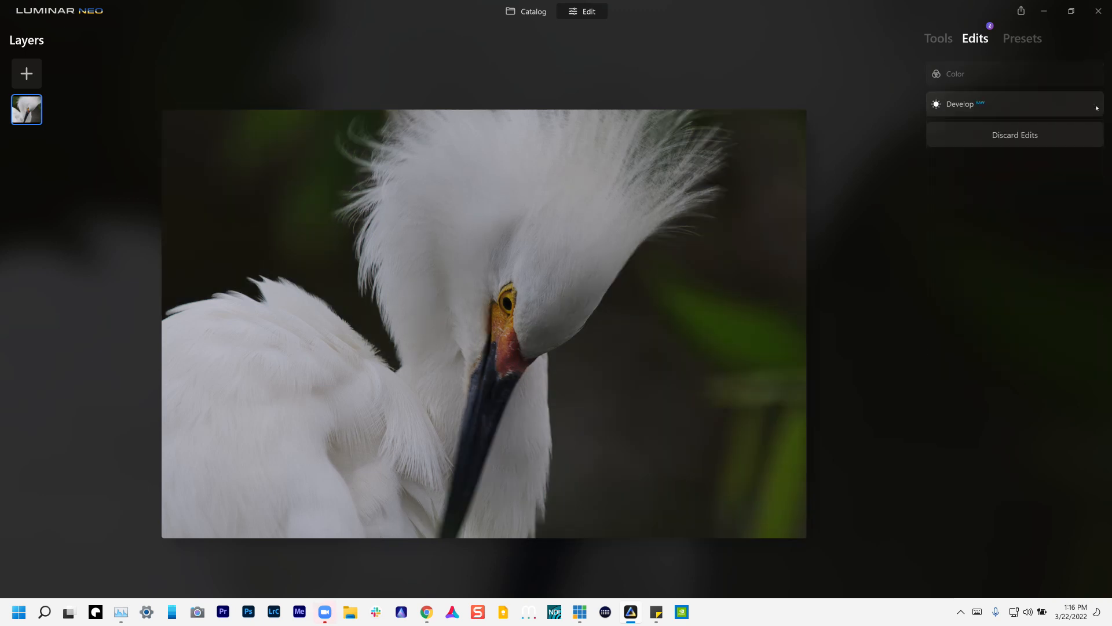
Reset the Color adjustment and delete it from the bird photo's applied edits
left_click(1020, 104)
left_click(1025, 75)
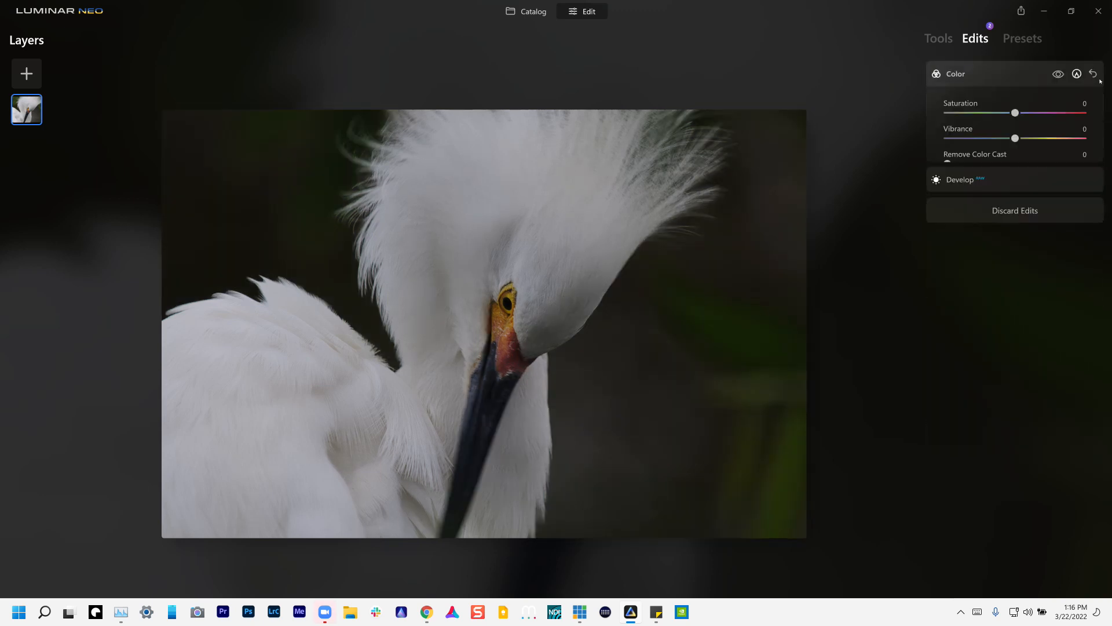
left_click(1094, 75)
left_click(1094, 75)
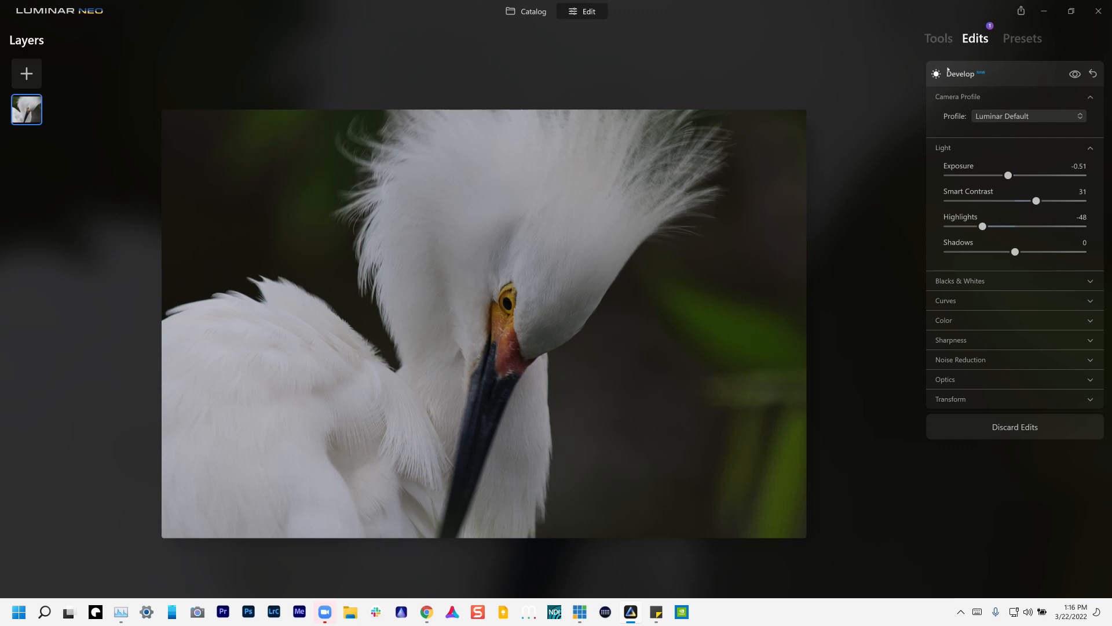
Apply the Enhance AI tool to the bird photo with Accent AI at 80
left_click(937, 40)
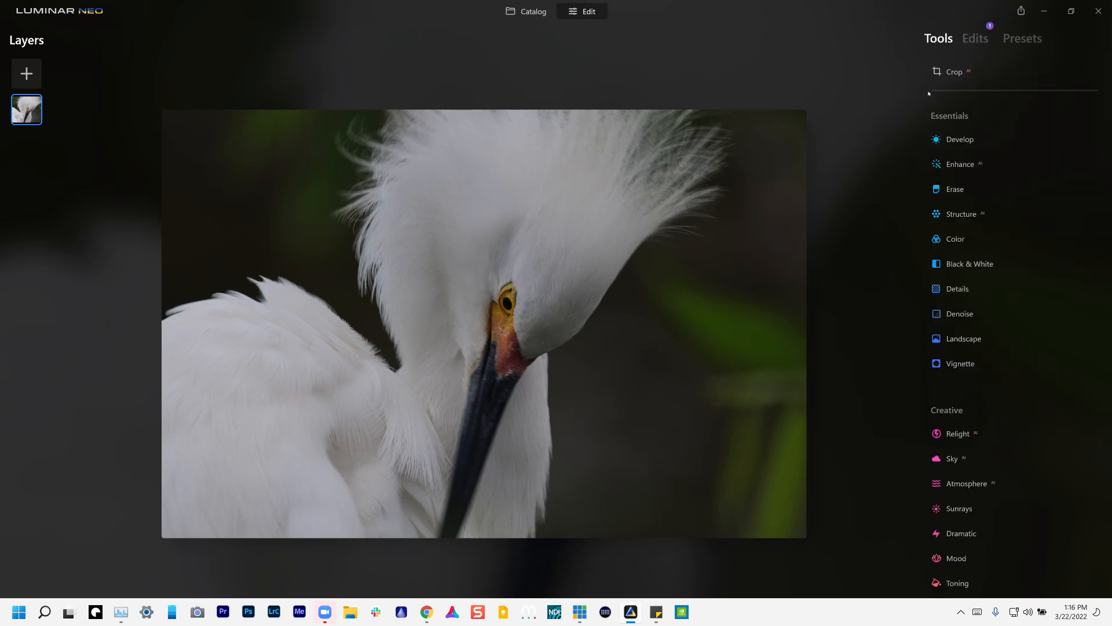
left_click(953, 163)
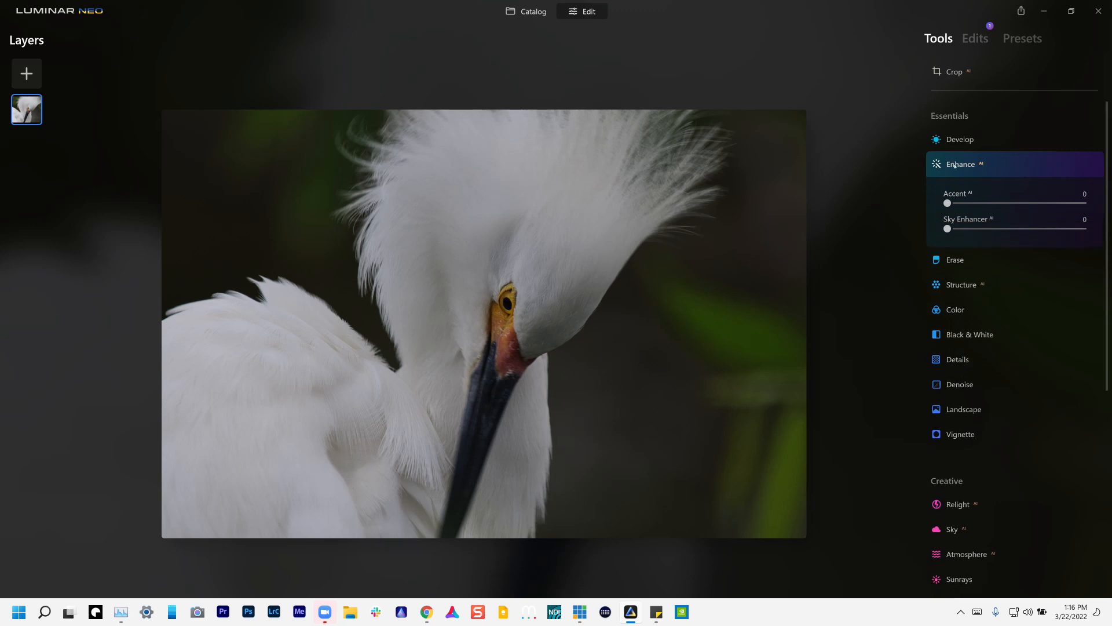
left_click_drag(947, 203, 1059, 207)
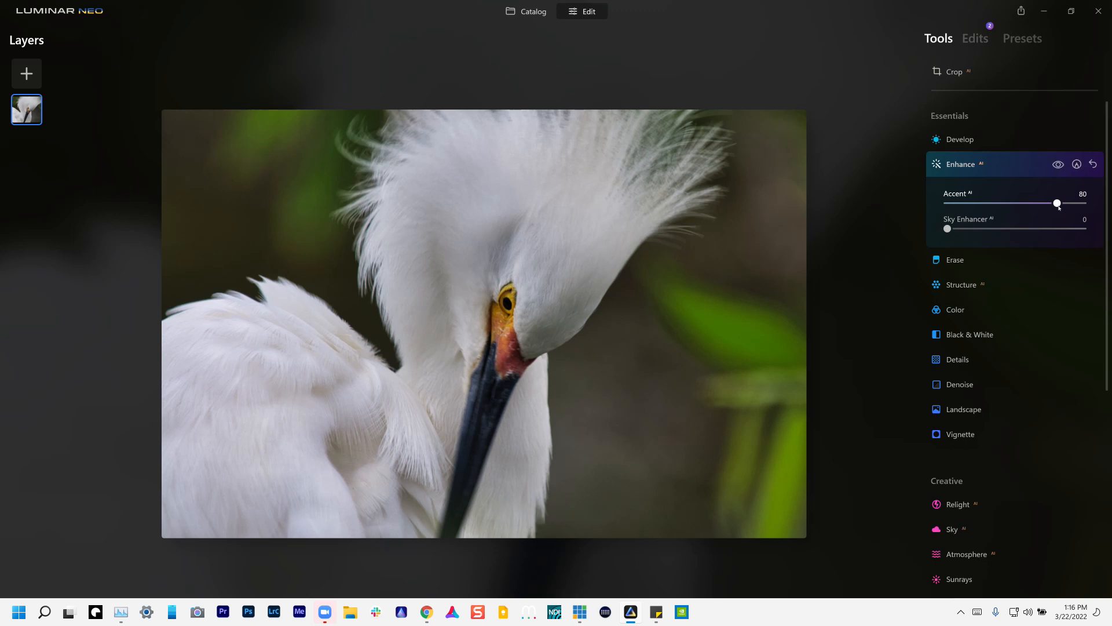
left_click(1001, 165)
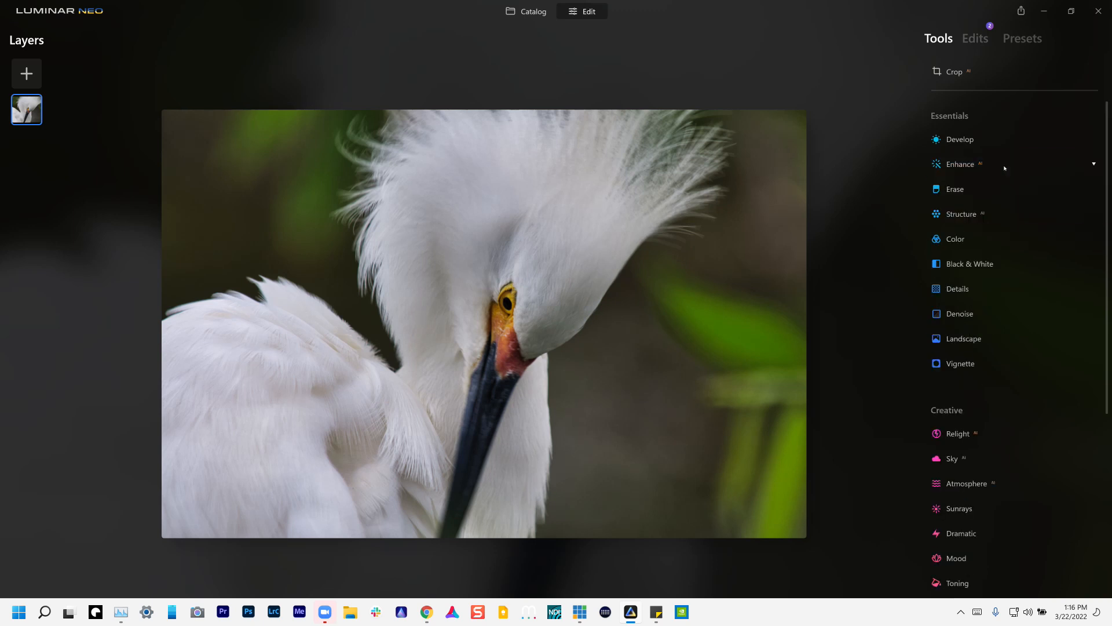
Add a second Enhance AI adjustment on top of the first, with Accent AI at 58
left_click(1004, 168)
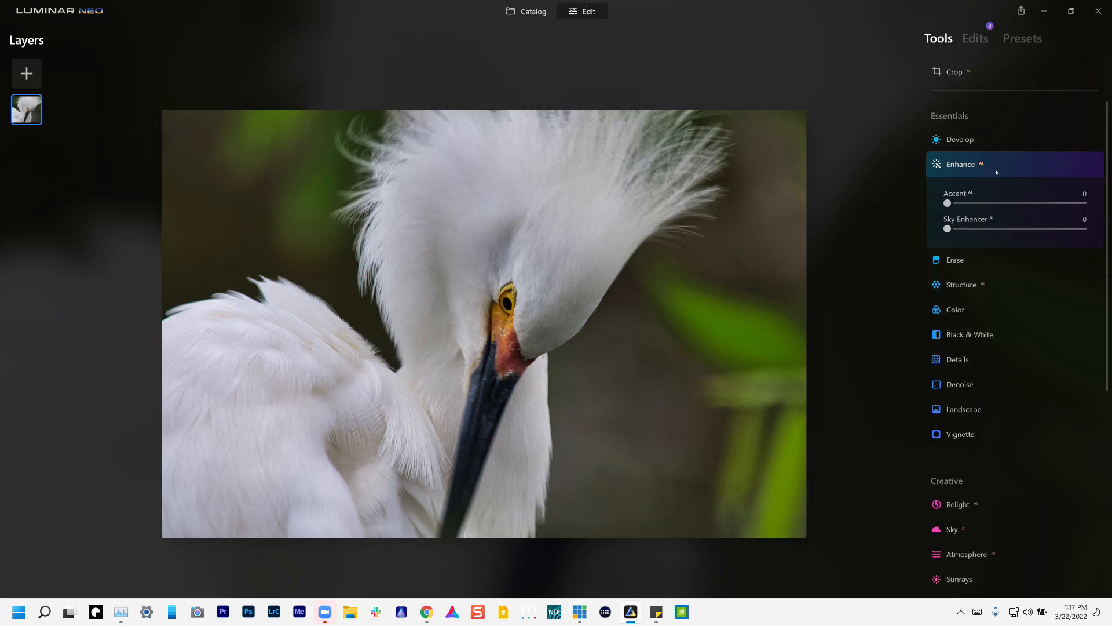
left_click_drag(952, 206, 998, 204)
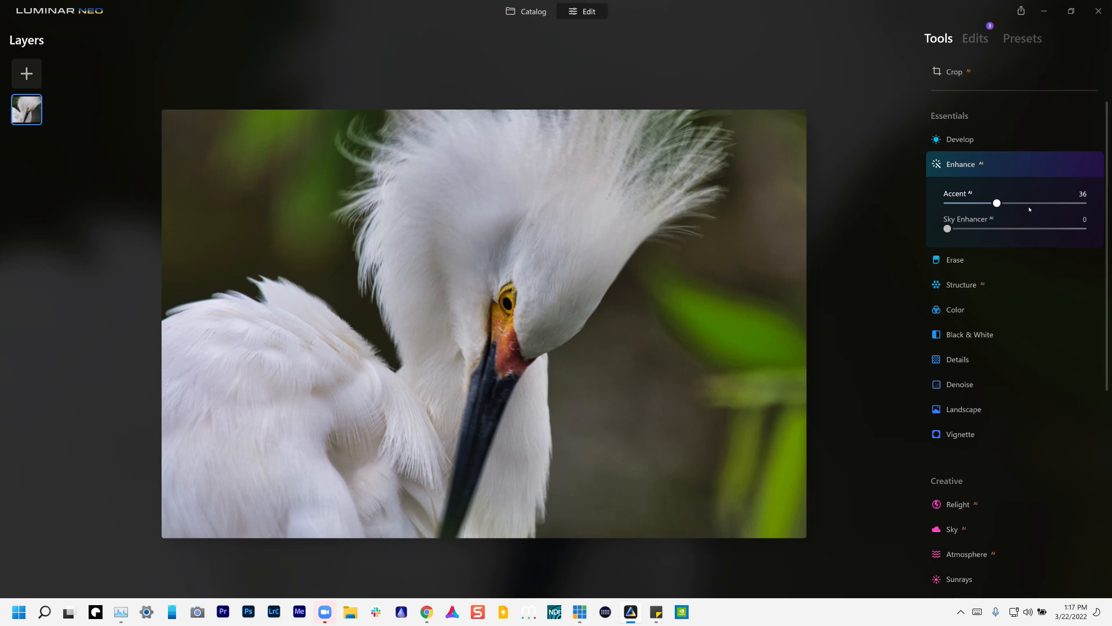
left_click_drag(1020, 202, 1026, 202)
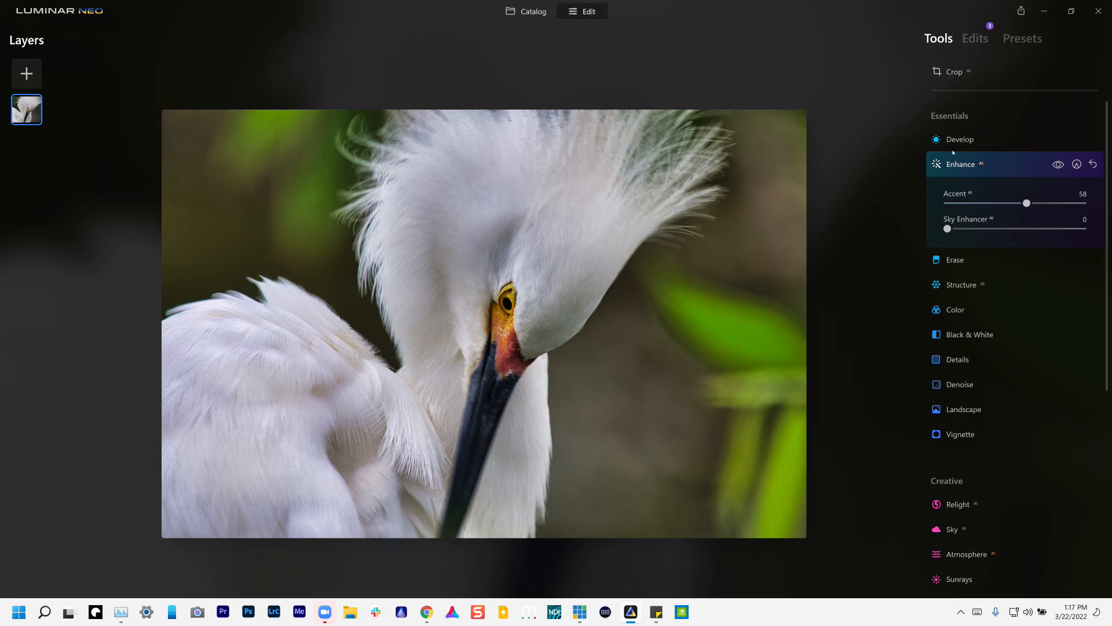
Apply Details with Small Details 17, Medium Details 20 and Large Details 23, comparing the feathers with and without the adjustment
left_click(967, 360)
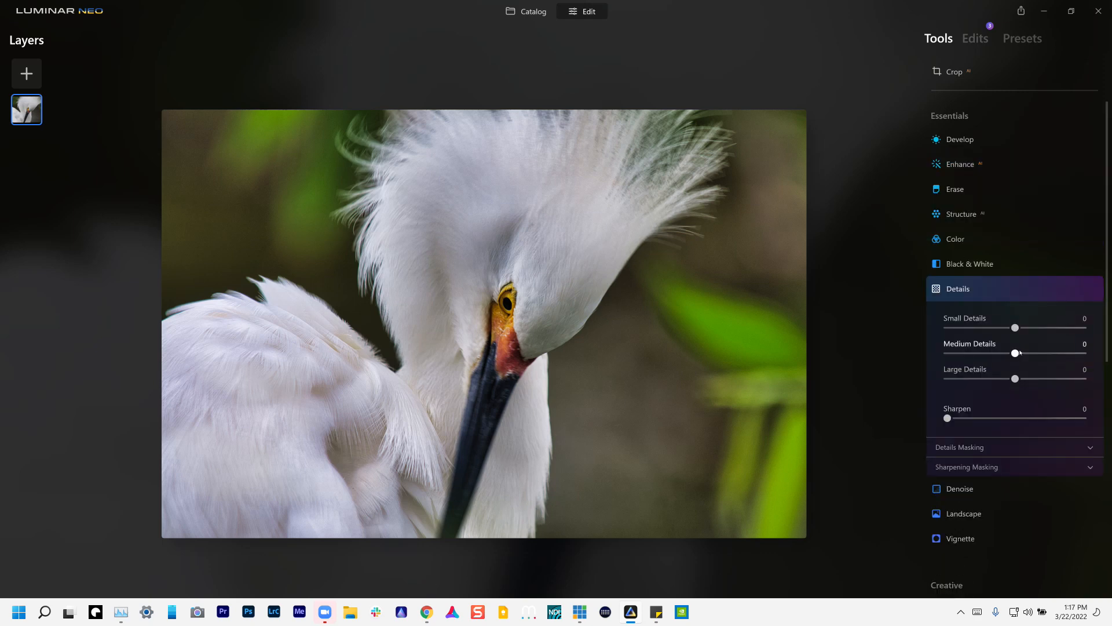
left_click_drag(1024, 354, 1032, 379)
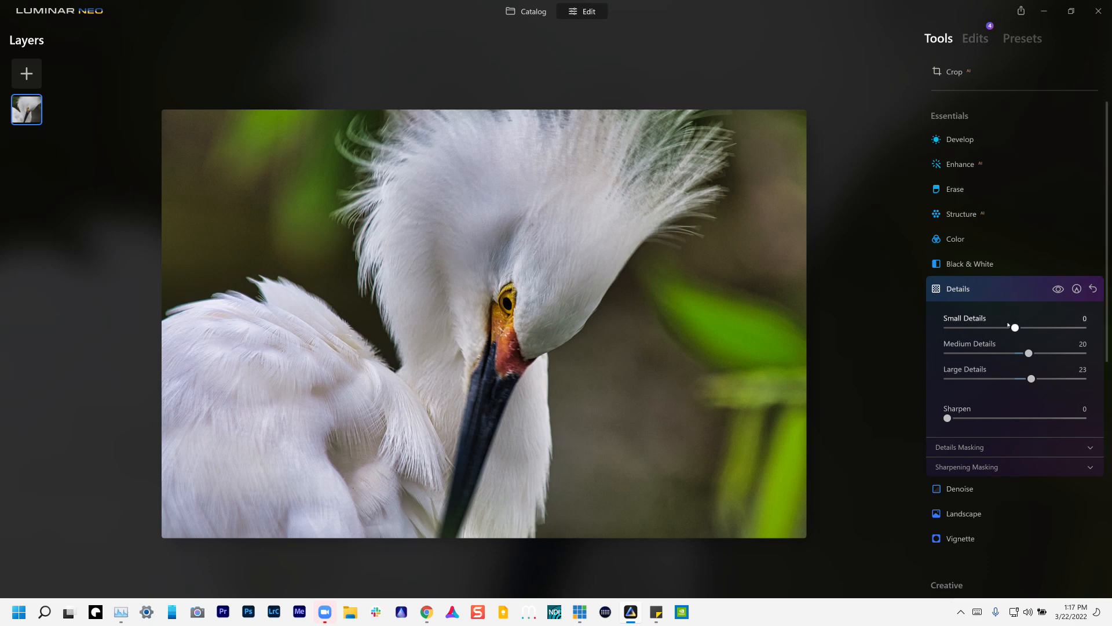
left_click_drag(1015, 328, 1025, 328)
scroll(1026, 339, "down", 3)
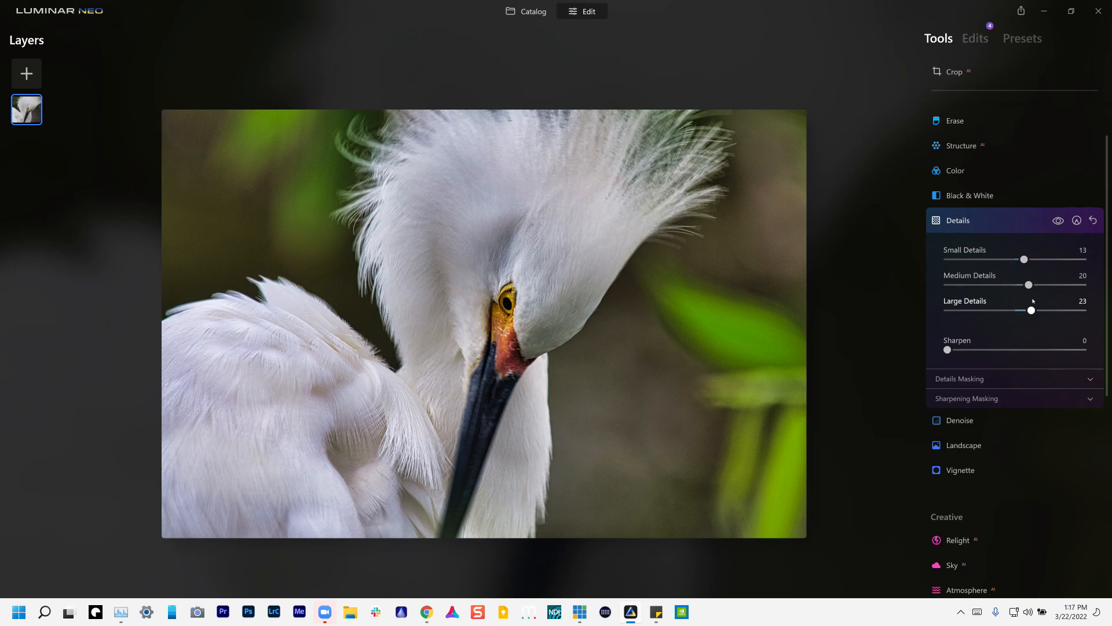
left_click(1059, 220)
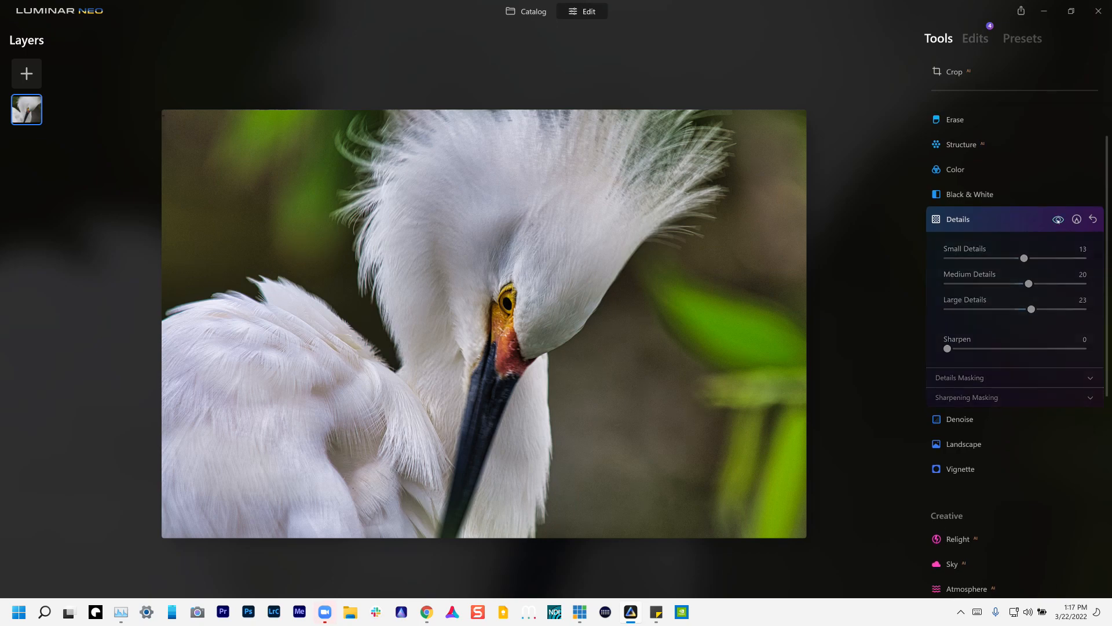
left_click(1058, 220)
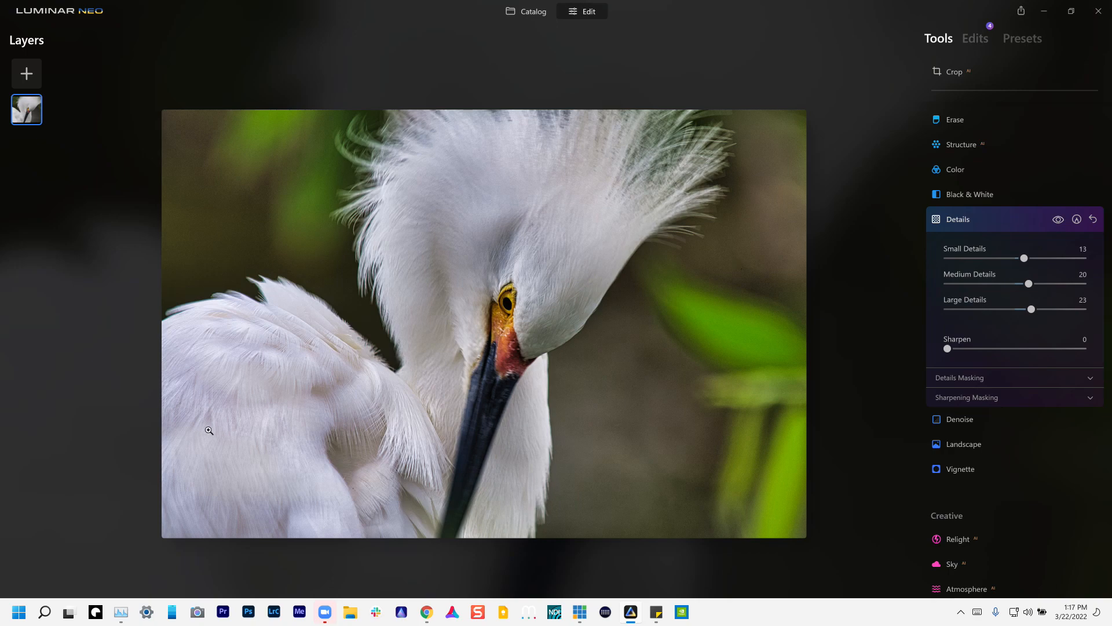
left_click(314, 386)
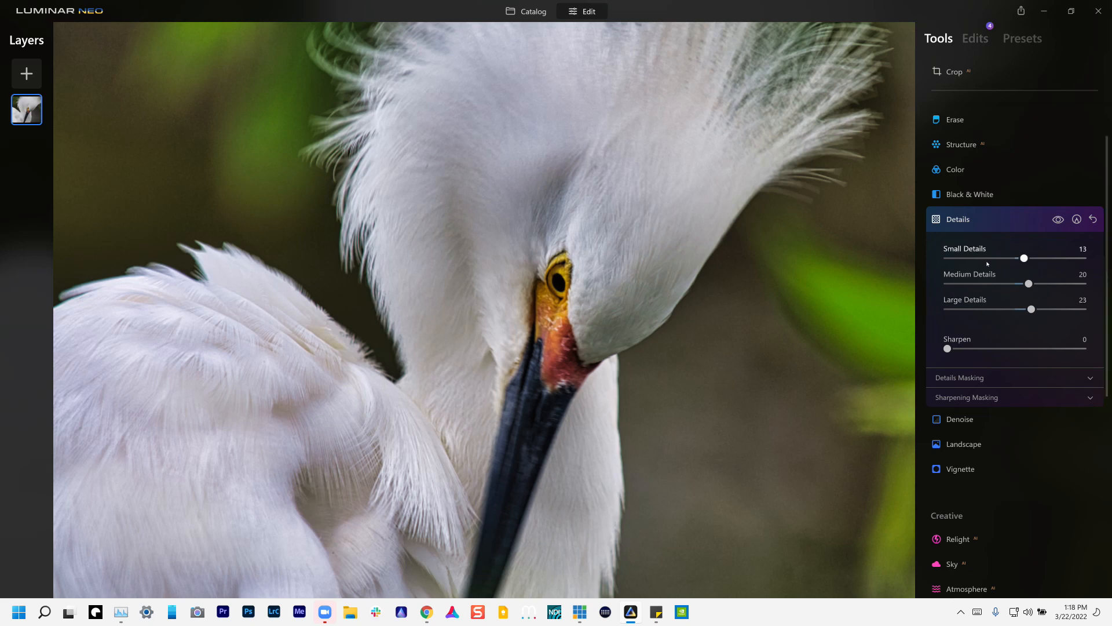
left_click_drag(1025, 259, 1027, 259)
Paint a mask for the Details adjustment over the bird's body, neck and head feathers, enlarging the brush size to 220
left_click(1077, 220)
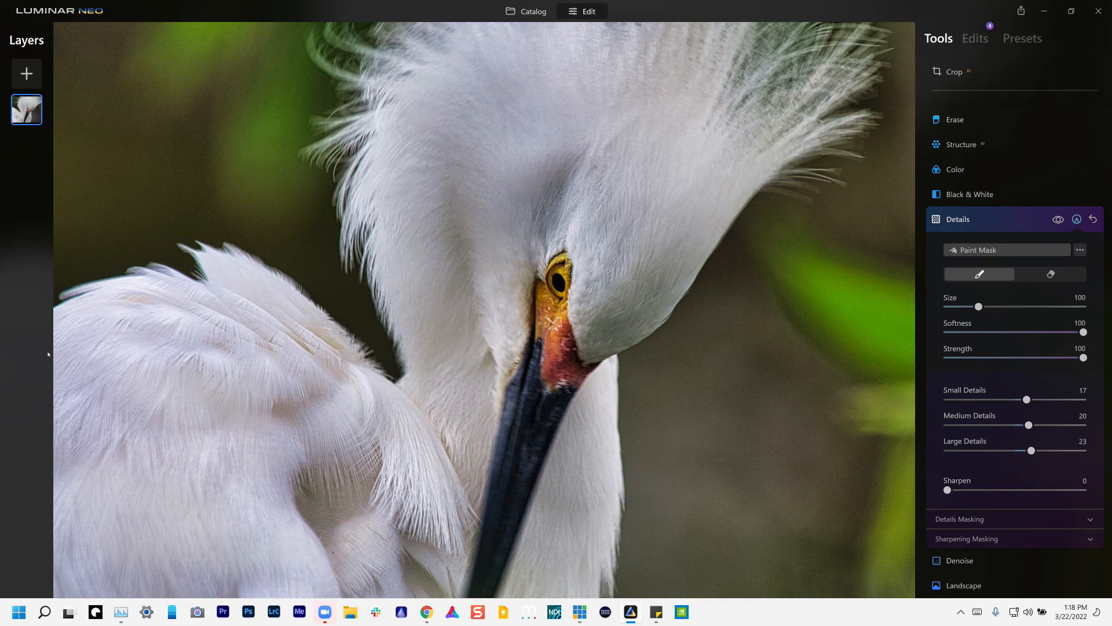
mouse_move(146, 365)
left_mouse_down()
mouse_move(125, 334)
mouse_move(264, 347)
mouse_move(222, 283)
mouse_move(295, 367)
left_mouse_up()
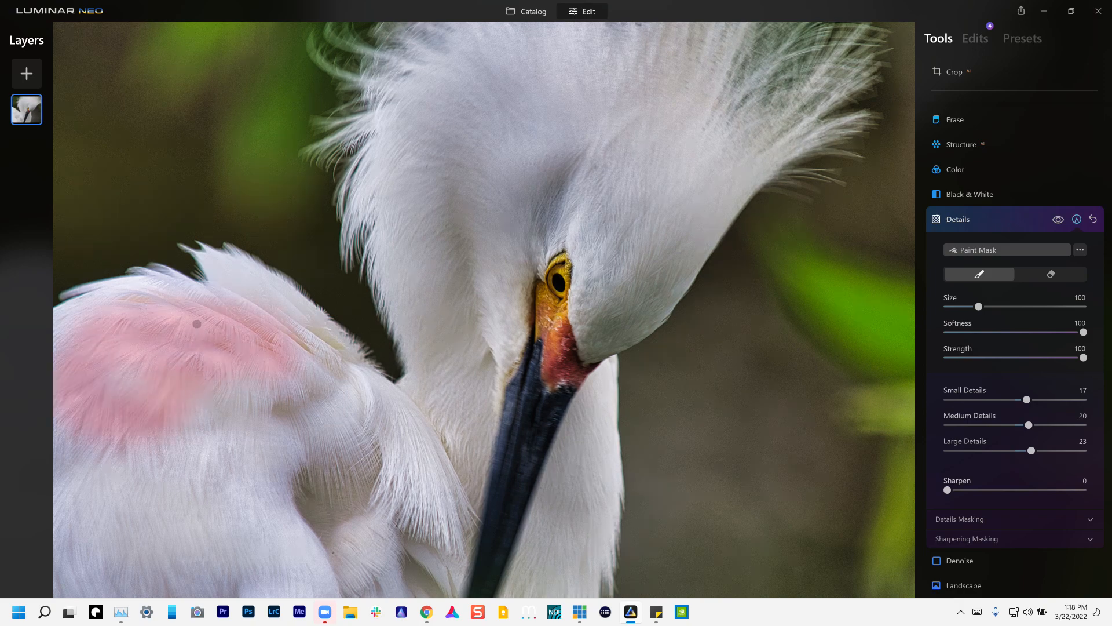
mouse_move(162, 500)
left_mouse_down()
mouse_move(251, 497)
mouse_move(312, 509)
mouse_move(279, 456)
mouse_move(341, 386)
mouse_move(267, 435)
mouse_move(228, 430)
mouse_move(205, 453)
mouse_move(193, 431)
left_mouse_up()
key("bracketright")
key("bracketright")
key("bracketright")
key("bracketright")
key("bracketright")
key("bracketright")
key("bracketright")
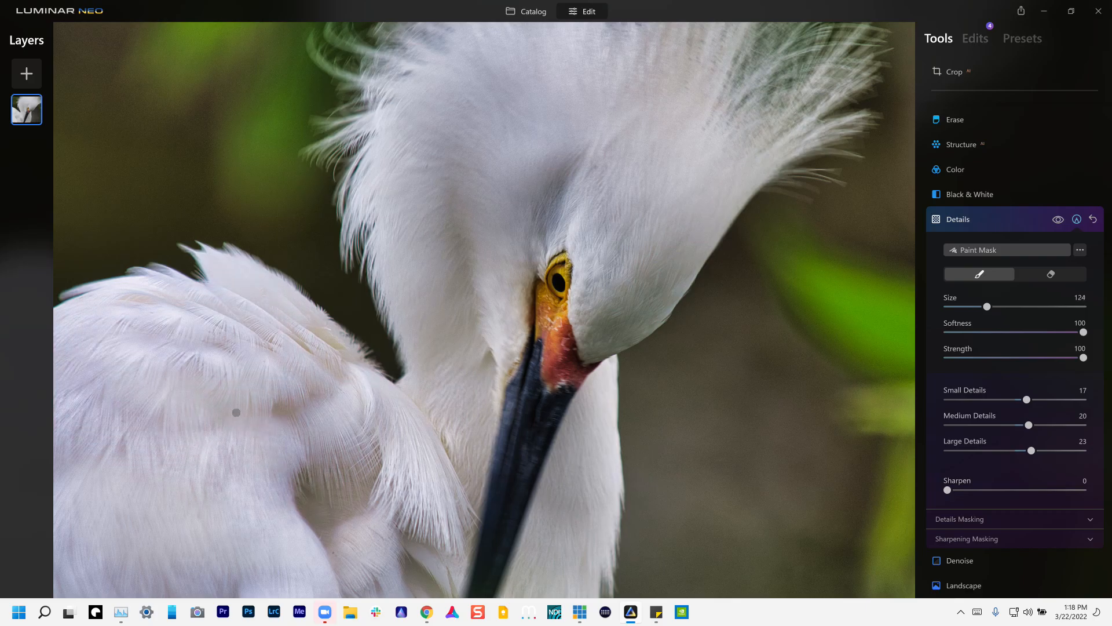
key("bracketright")
key("bracketright")
key("bracketright")
key("bracketright")
key("bracketright")
mouse_move(102, 532)
left_mouse_down()
mouse_move(231, 539)
mouse_move(438, 506)
mouse_move(431, 347)
mouse_move(402, 204)
mouse_move(432, 111)
mouse_move(540, 134)
mouse_move(710, 16)
left_mouse_up()
mouse_move(688, 97)
left_mouse_down()
mouse_move(553, 303)
mouse_move(601, 376)
left_mouse_up()
mouse_move(541, 453)
left_mouse_down()
mouse_move(536, 509)
mouse_move(402, 490)
mouse_move(352, 367)
mouse_move(258, 348)
left_mouse_up()
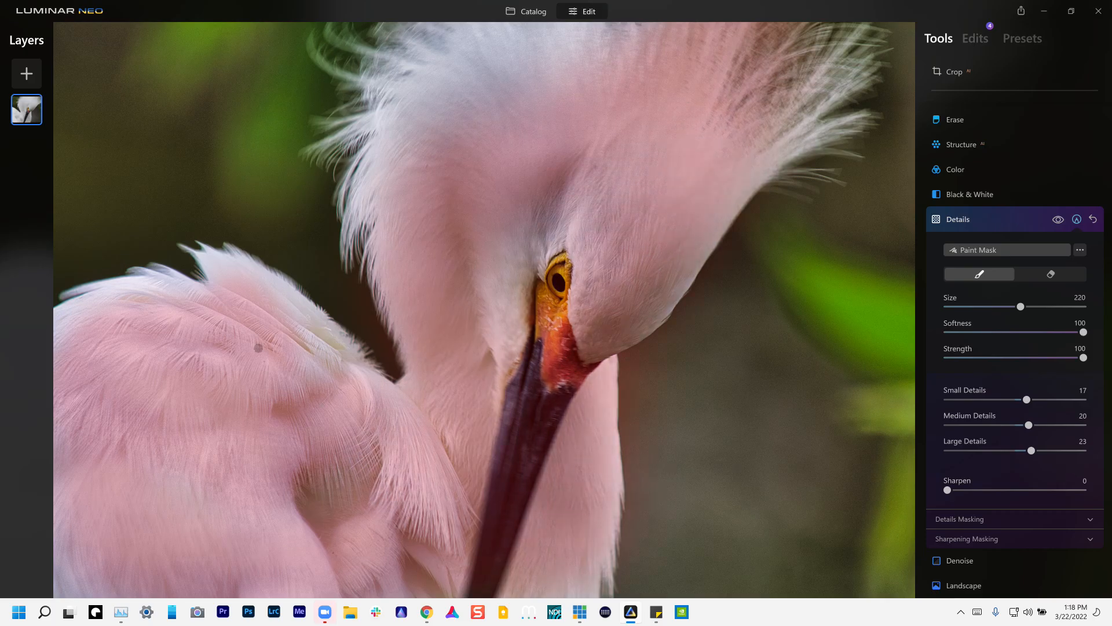
mouse_move(545, 38)
left_mouse_down()
mouse_move(656, 35)
mouse_move(606, 84)
left_mouse_up()
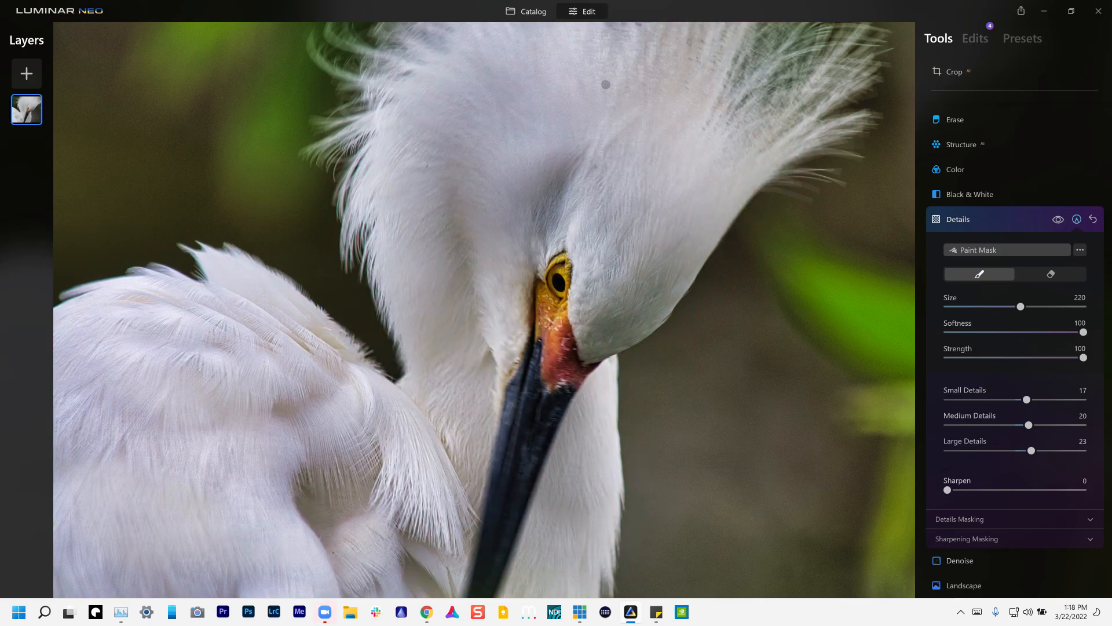
left_click(959, 222)
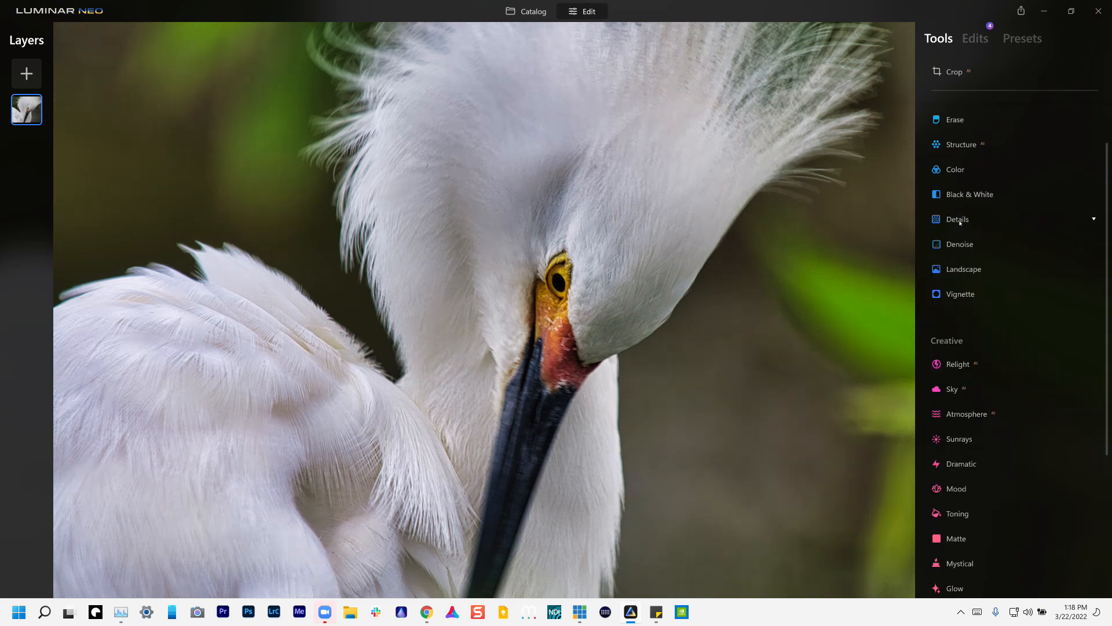
Add a Soft Focus Glow to the photo with the Amount reduced to about 36
left_click(723, 208)
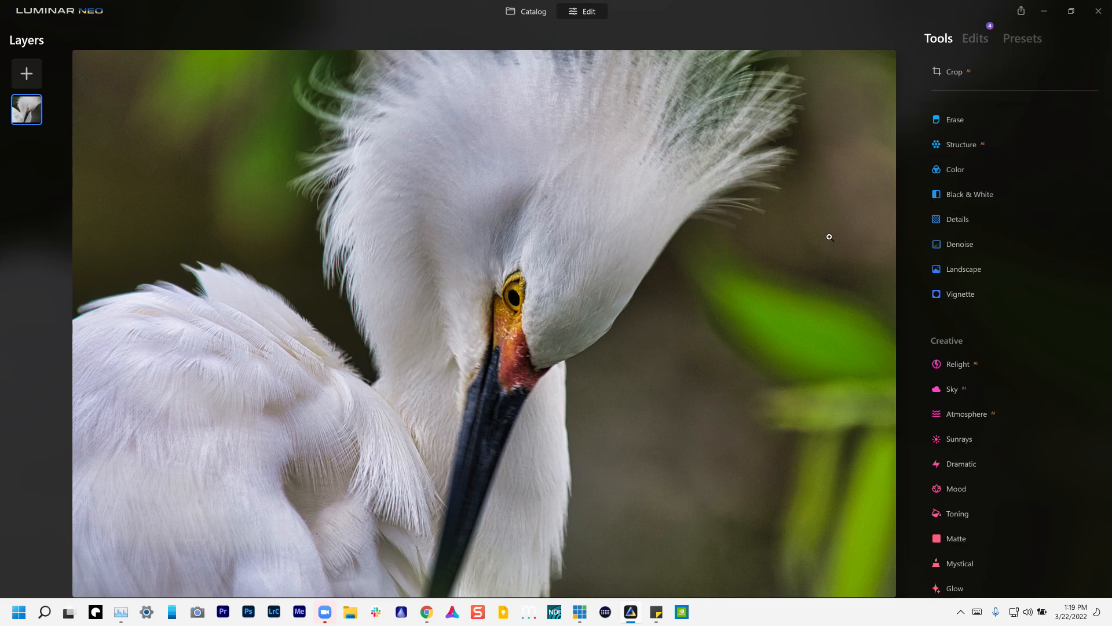
scroll(968, 399, "down", 5)
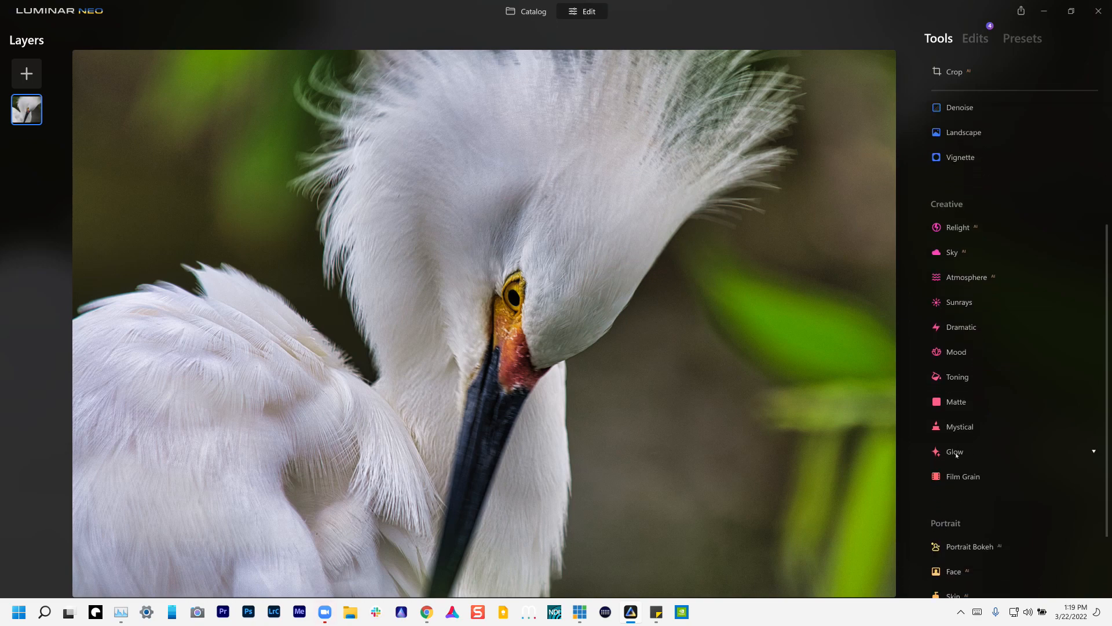
left_click(957, 453)
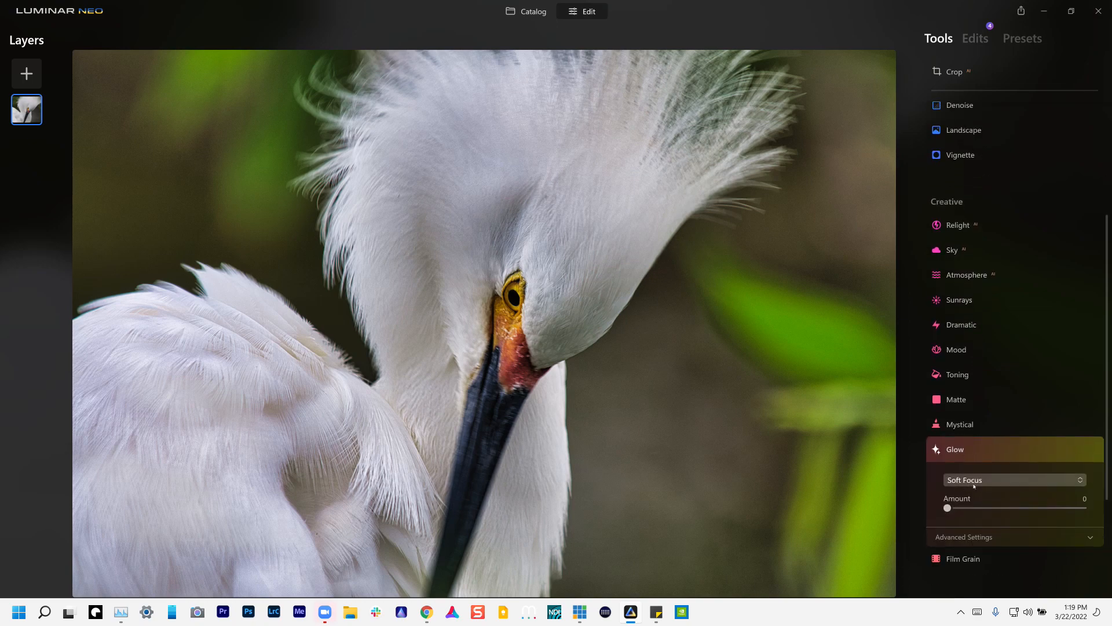
left_click_drag(948, 508, 1071, 514)
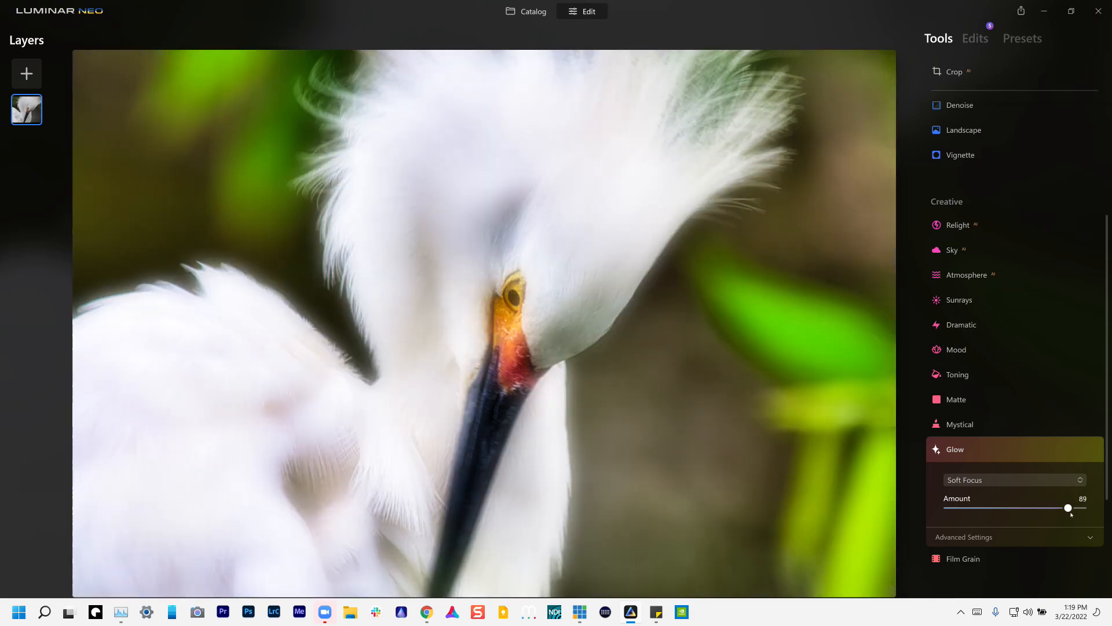
left_click_drag(1072, 514, 1002, 522)
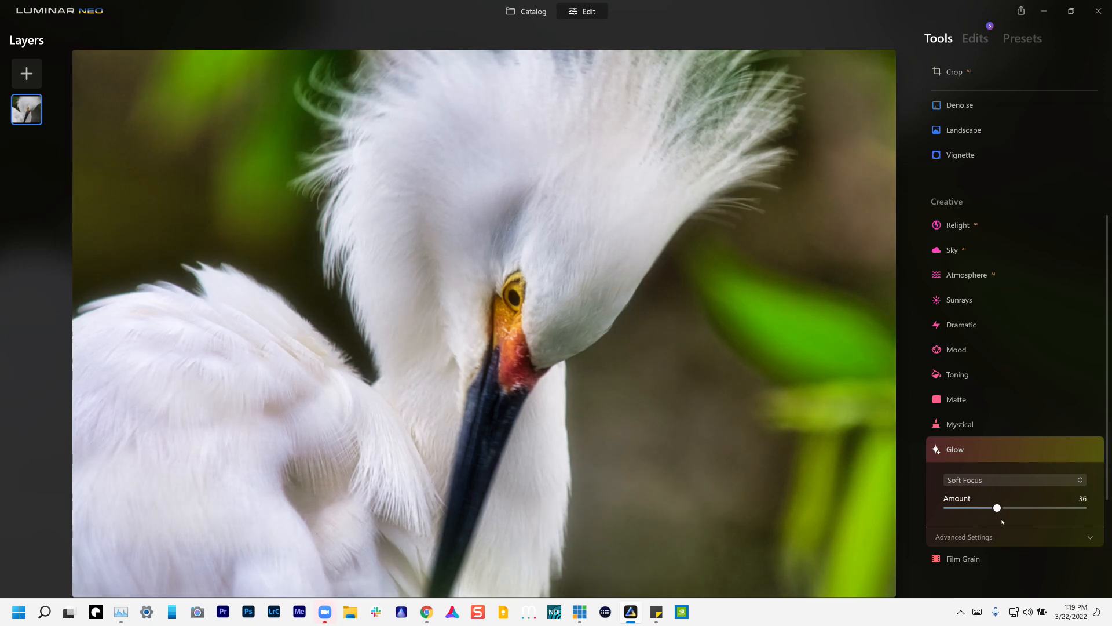
left_click_drag(998, 524, 999, 524)
left_click(976, 450)
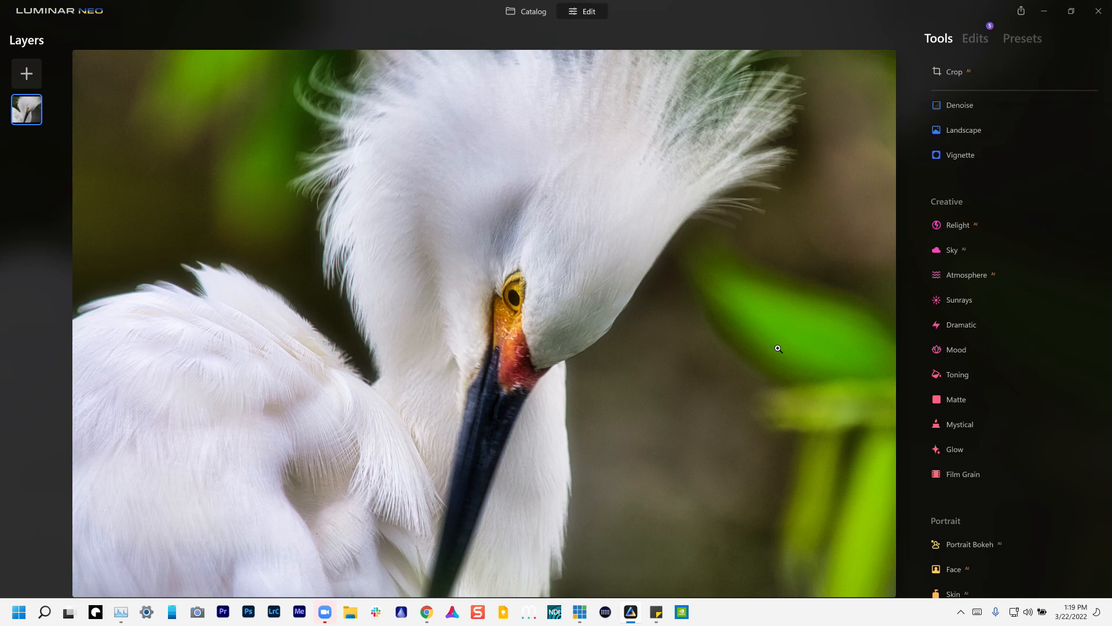
Darken the green background foliage by setting the Green Luminance in the Color adjustment's HSL settings to -59
scroll(963, 247, "up", 3)
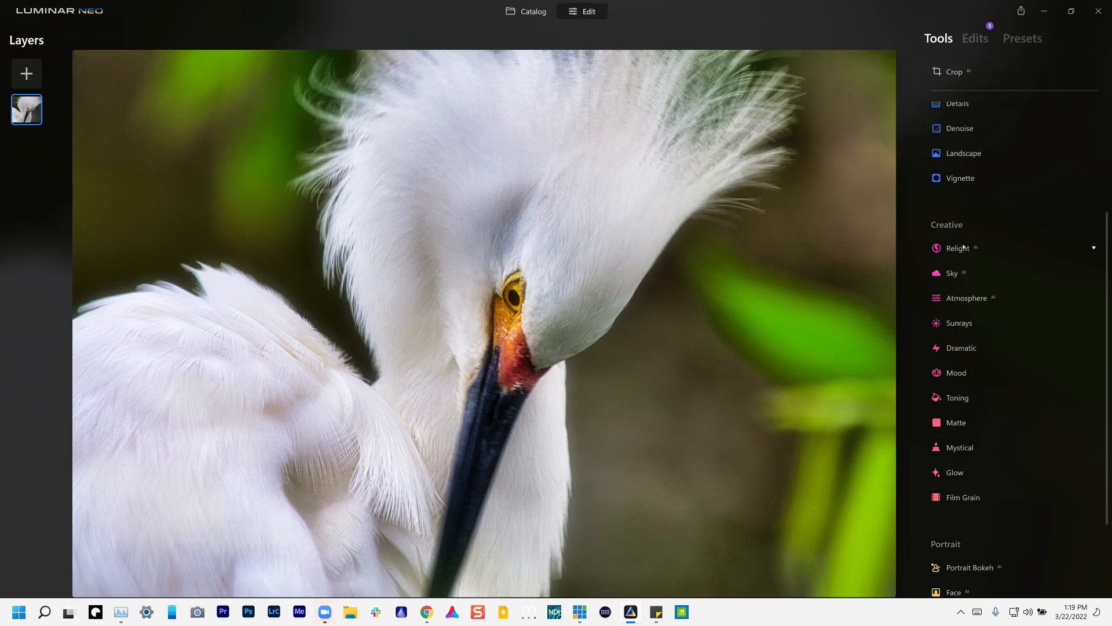
scroll(962, 240, "up", 1)
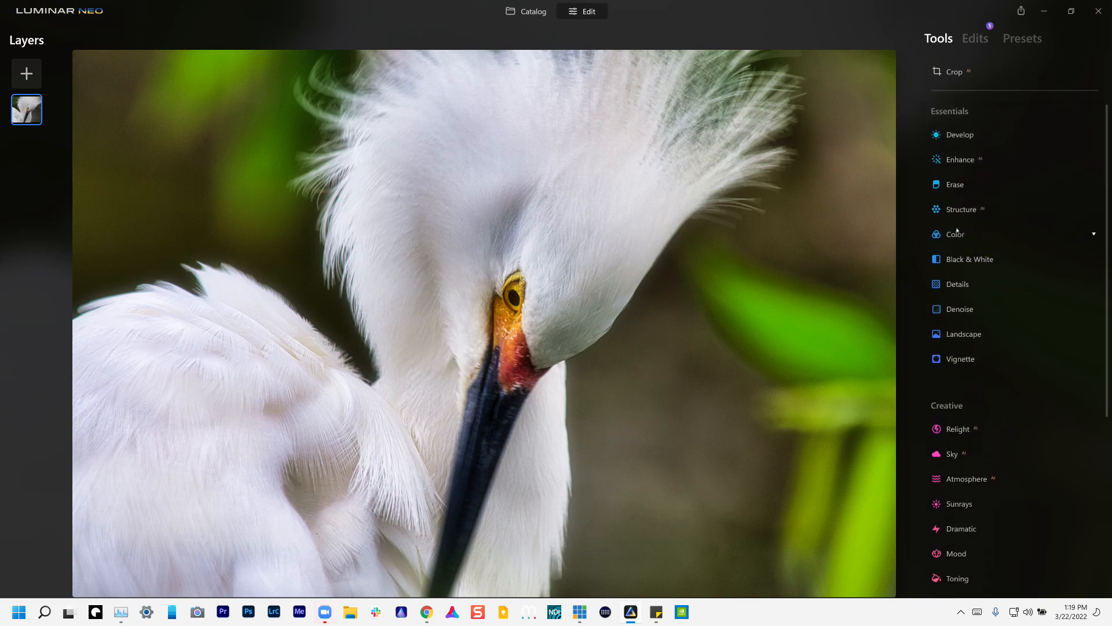
left_click(958, 232)
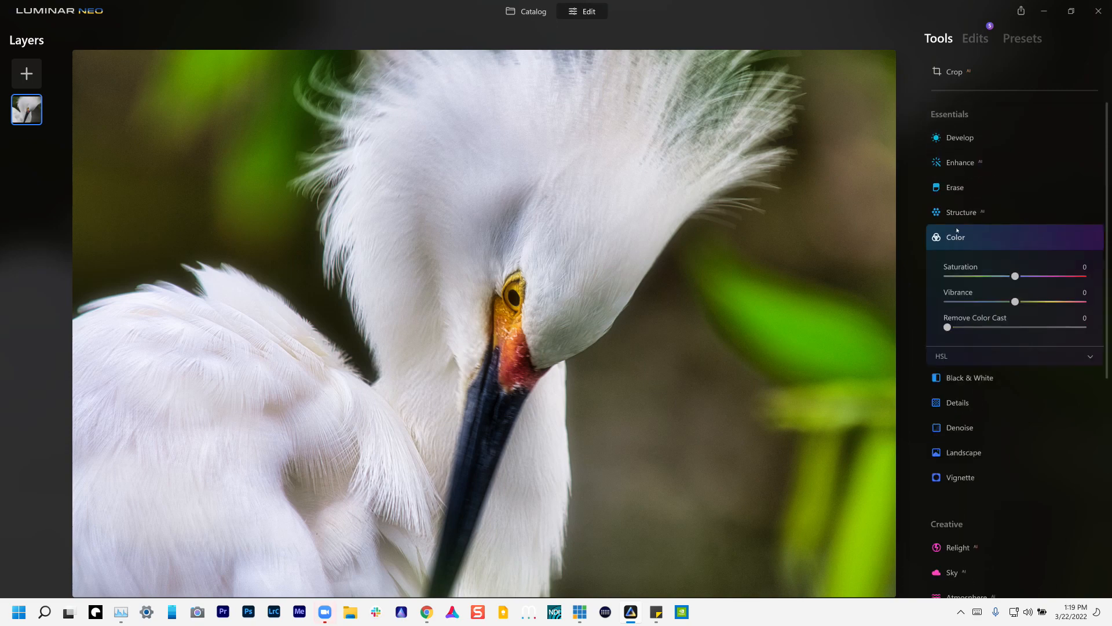
left_click(952, 359)
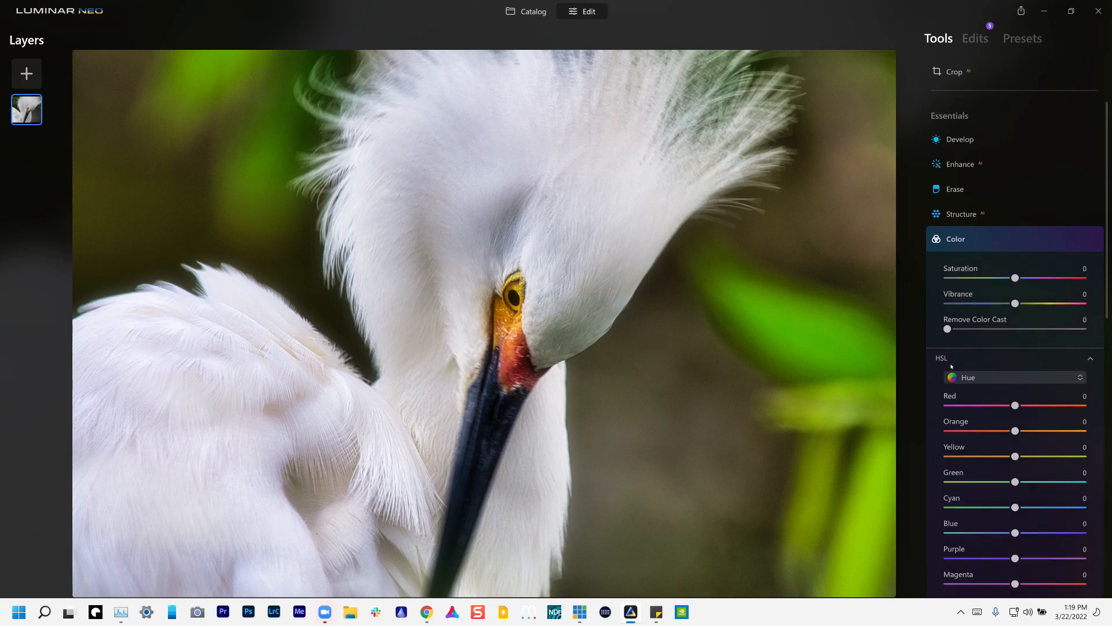
left_click(977, 340)
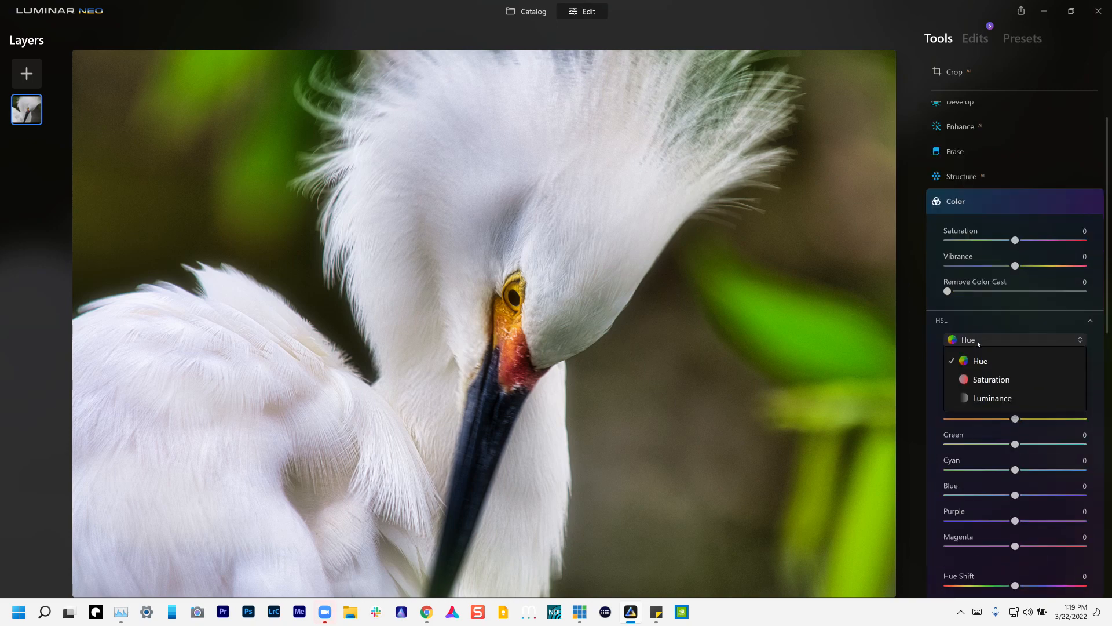
left_click(981, 398)
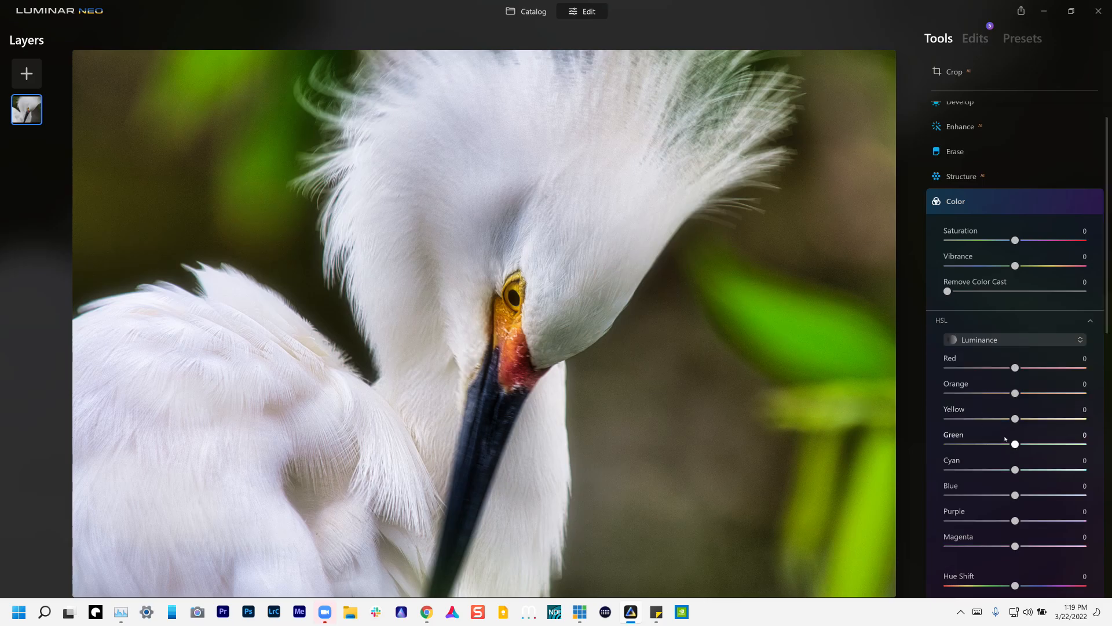
left_click_drag(1008, 446, 944, 446)
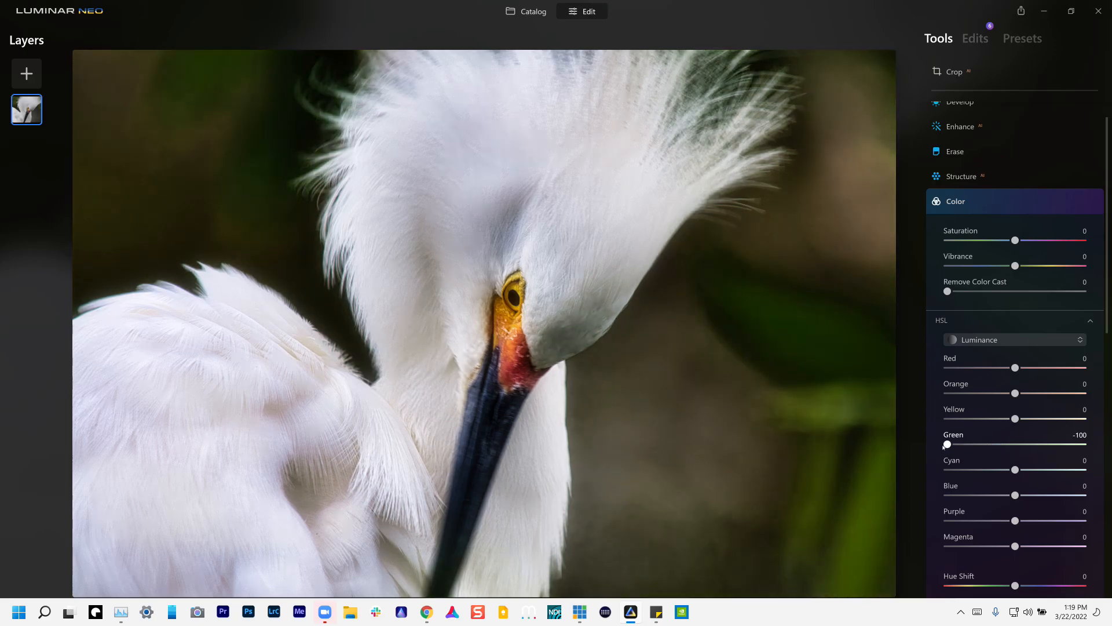
left_click_drag(944, 446, 974, 452)
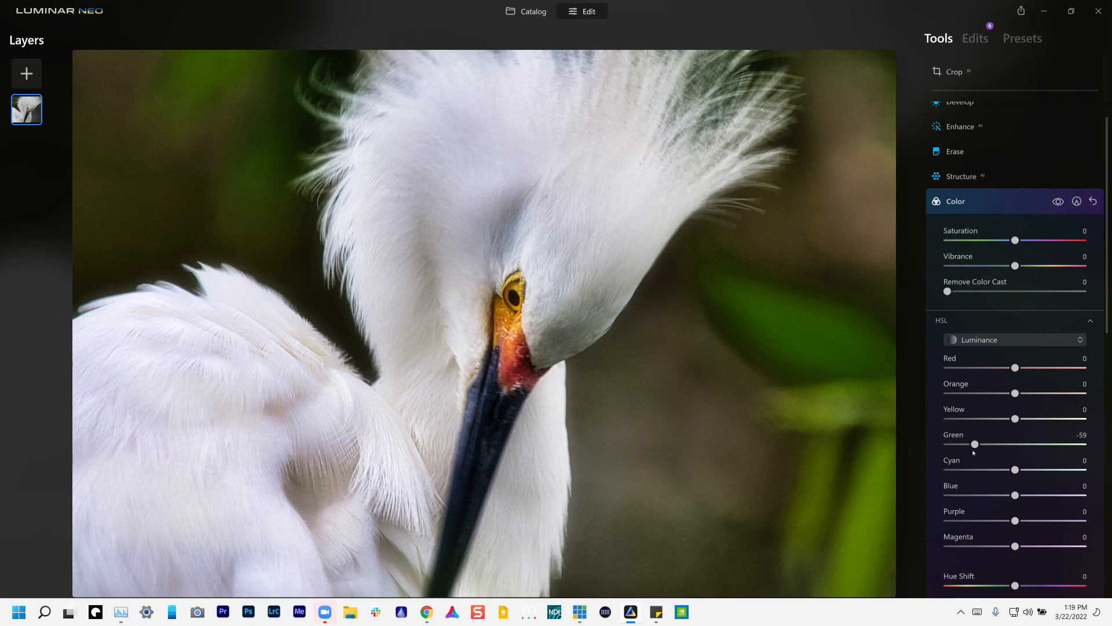
Add a vignette around the chosen subject with Amount -67, Size 26 and Inner Light 61
left_click(956, 202)
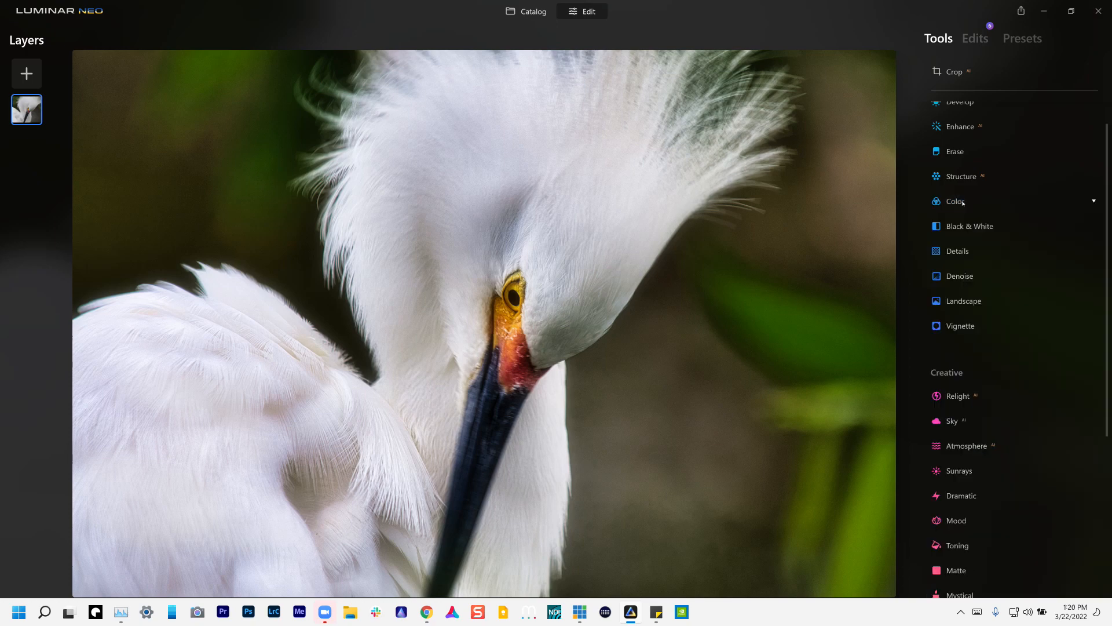
scroll(950, 307, "up", 1)
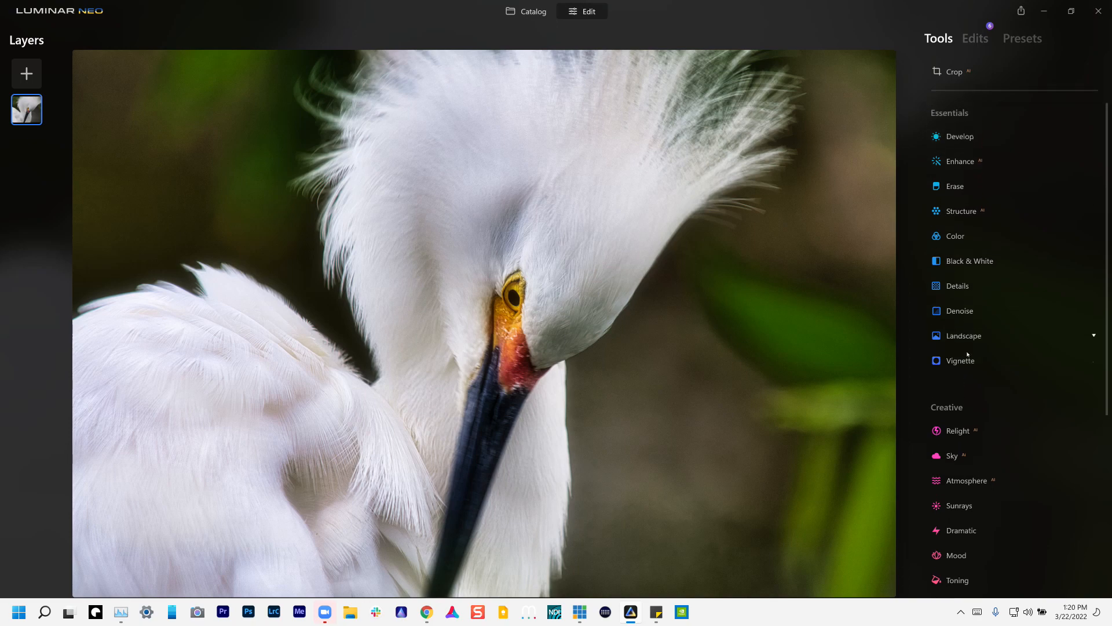
left_click(966, 363)
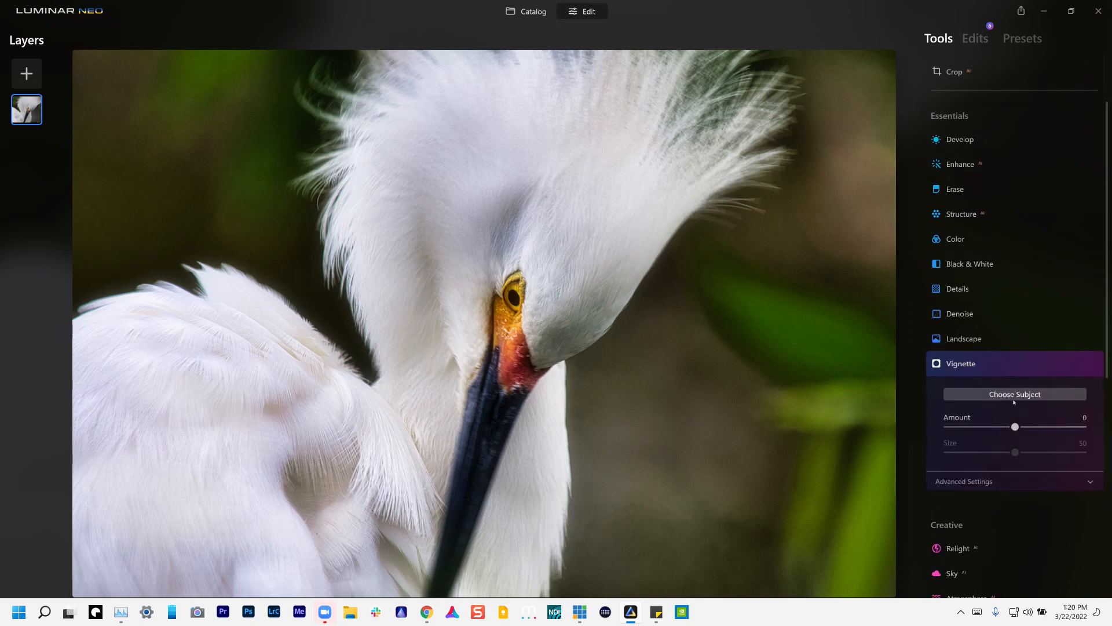
left_click(1019, 395)
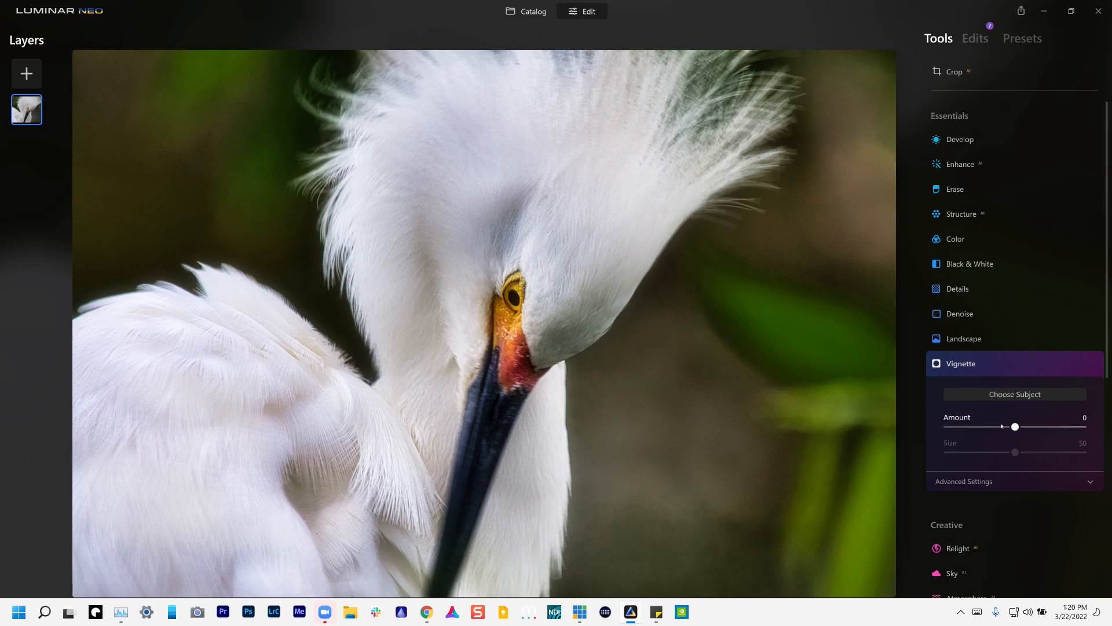
left_click_drag(999, 429, 983, 454)
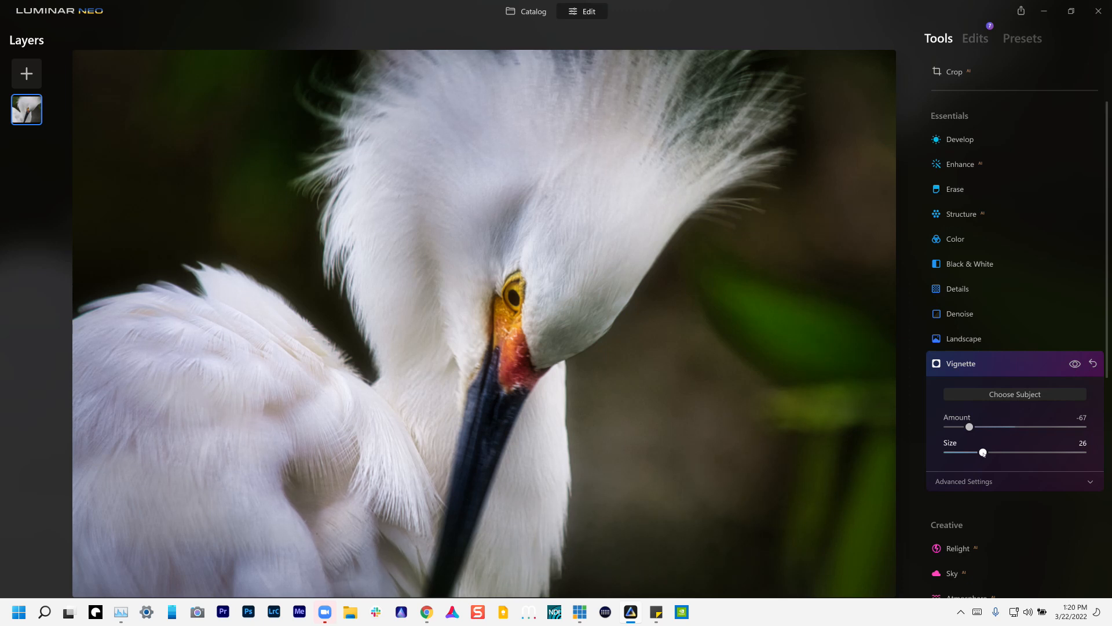
left_click(963, 475)
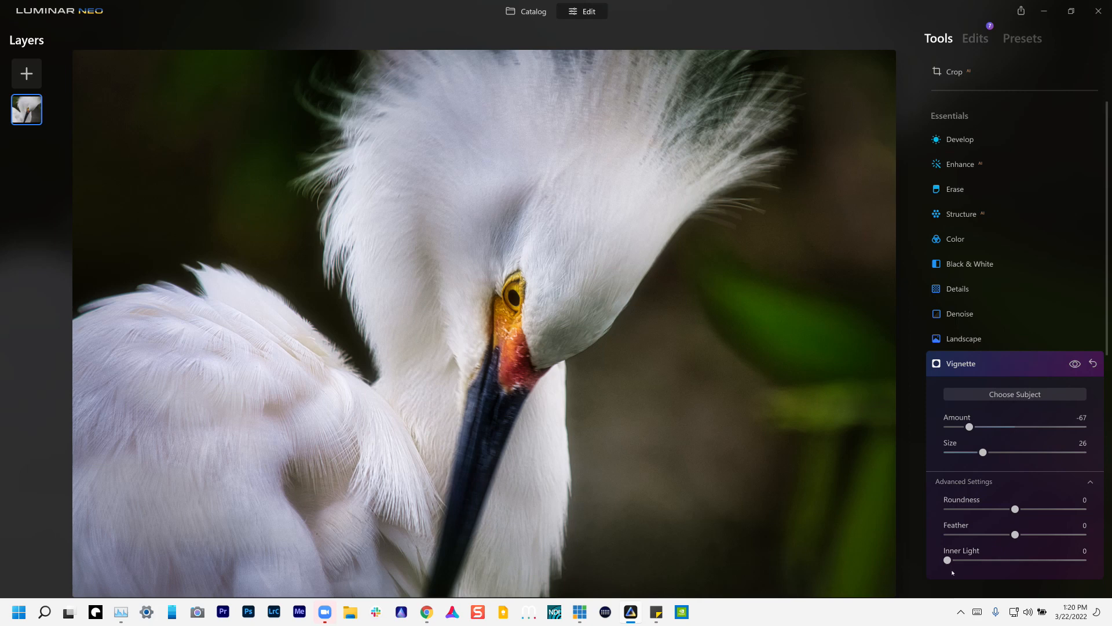
left_click_drag(949, 563, 1034, 569)
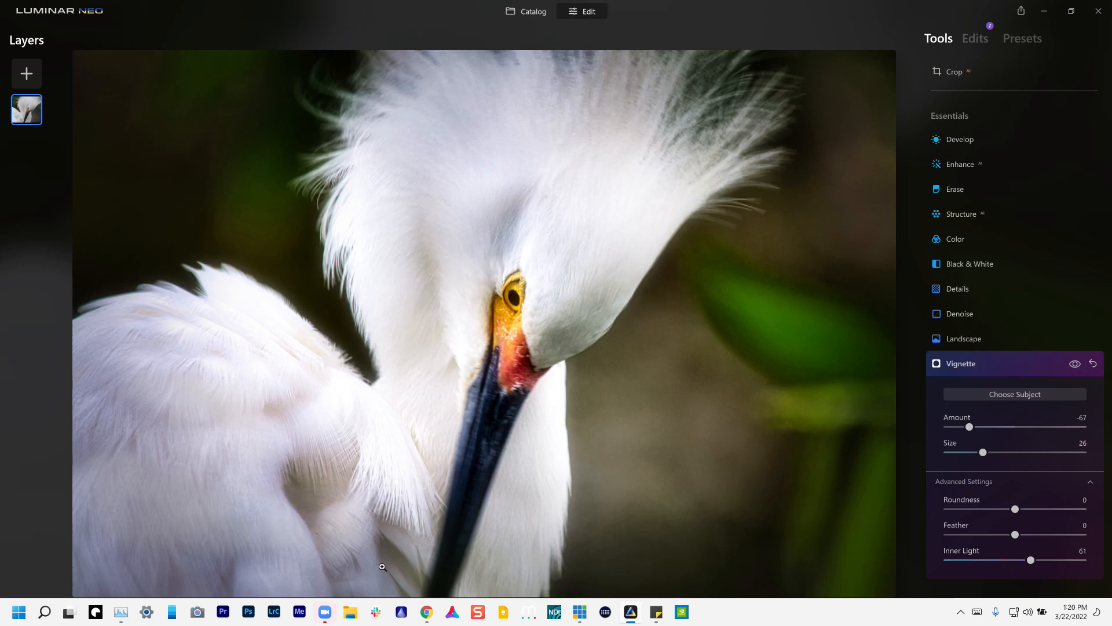
Compare the edited bird photo with its unedited original, and examine the whole image at a smaller size
left_click(324, 611)
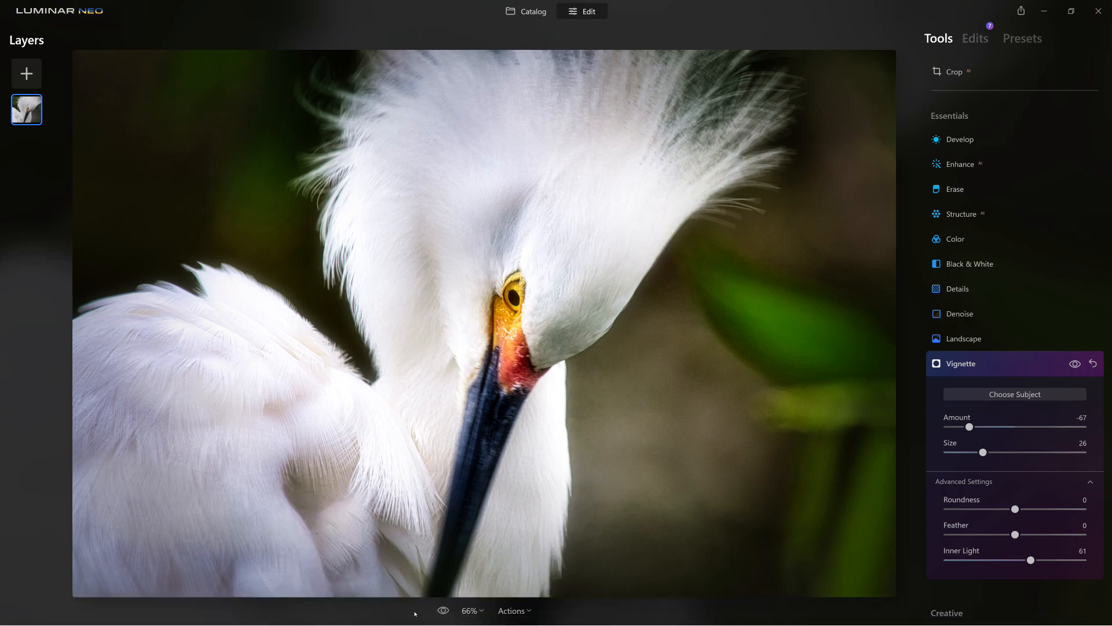
left_click(443, 611)
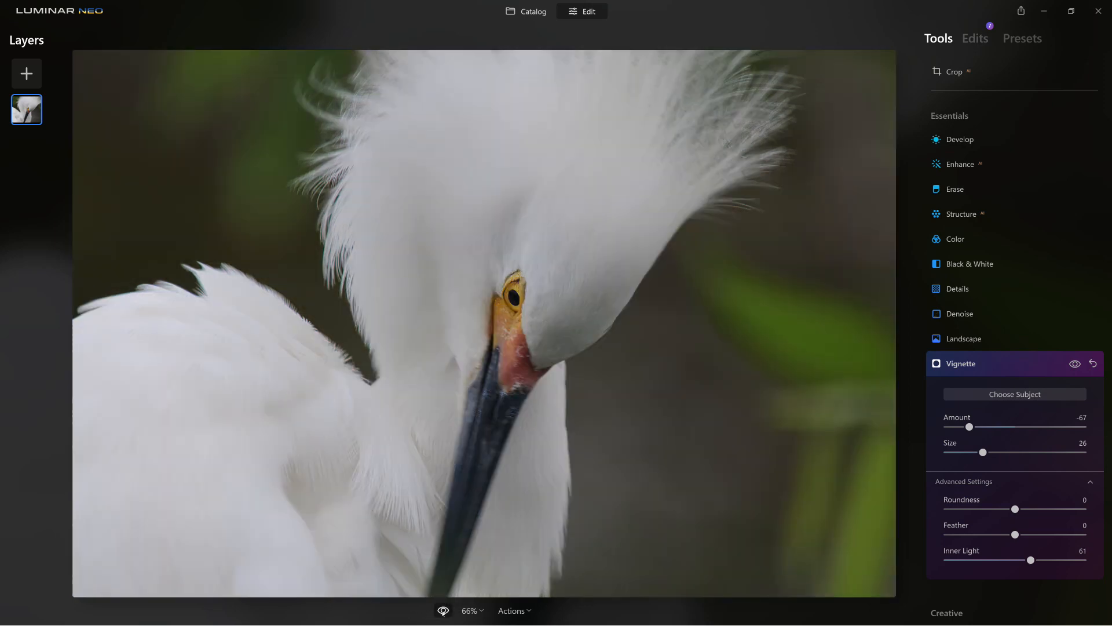
left_click(443, 610)
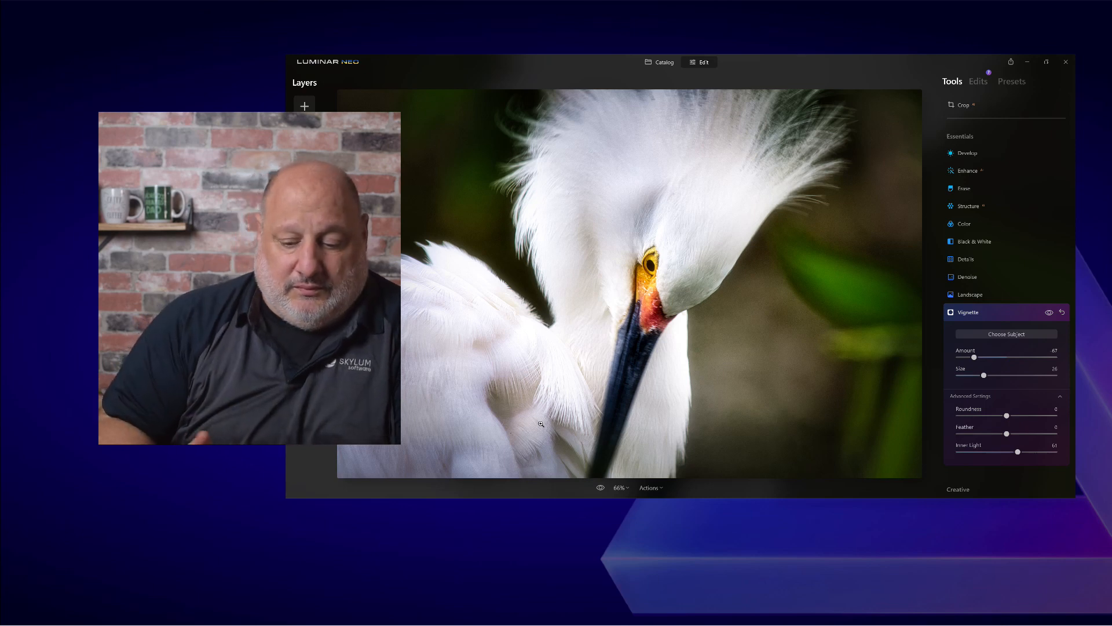
scroll(520, 397, "down", 1)
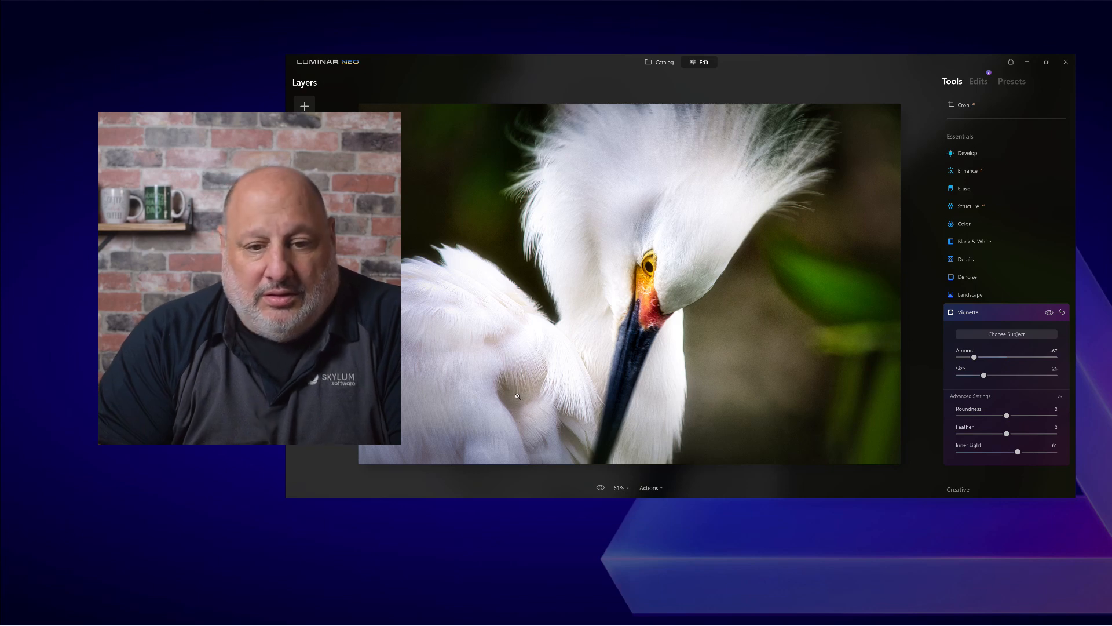
key("ctrl+minus")
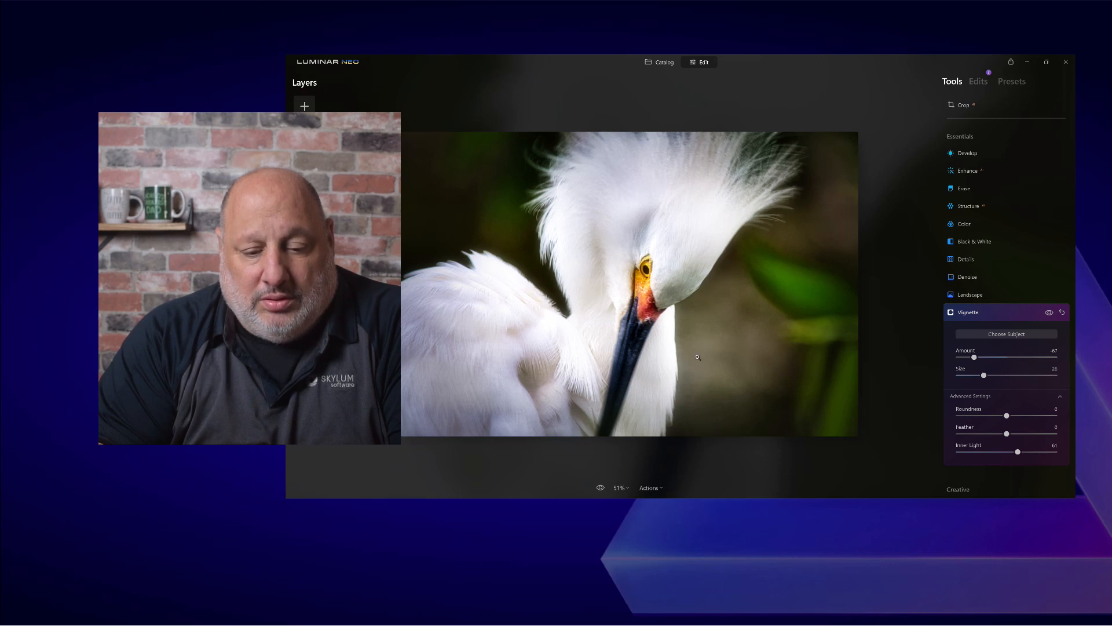
scroll(698, 357, "up", 1)
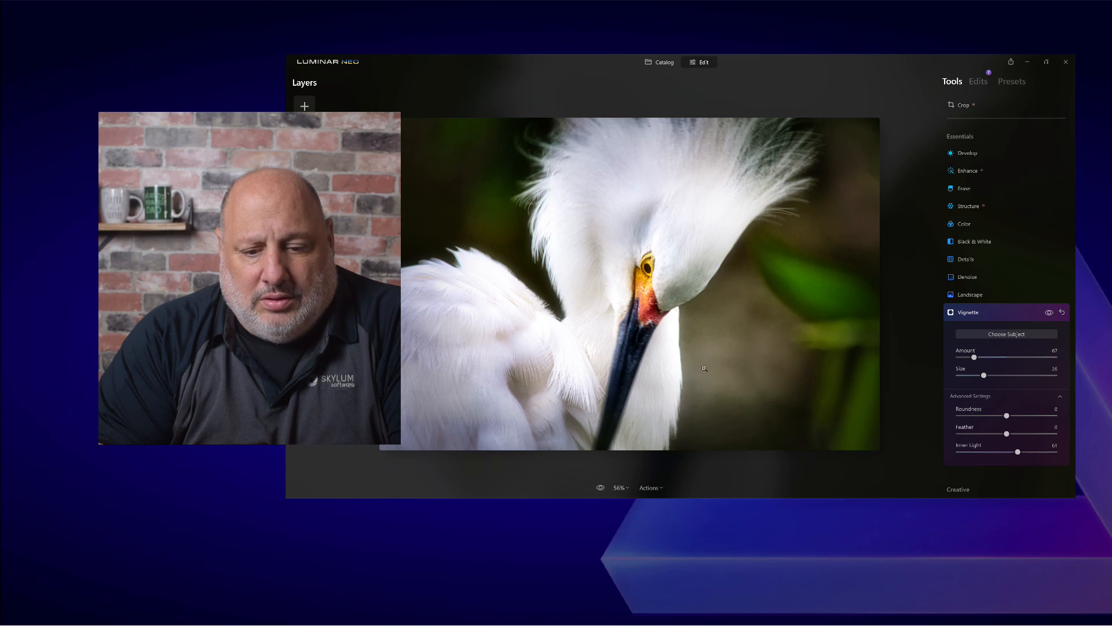
scroll(744, 324, "down", 2)
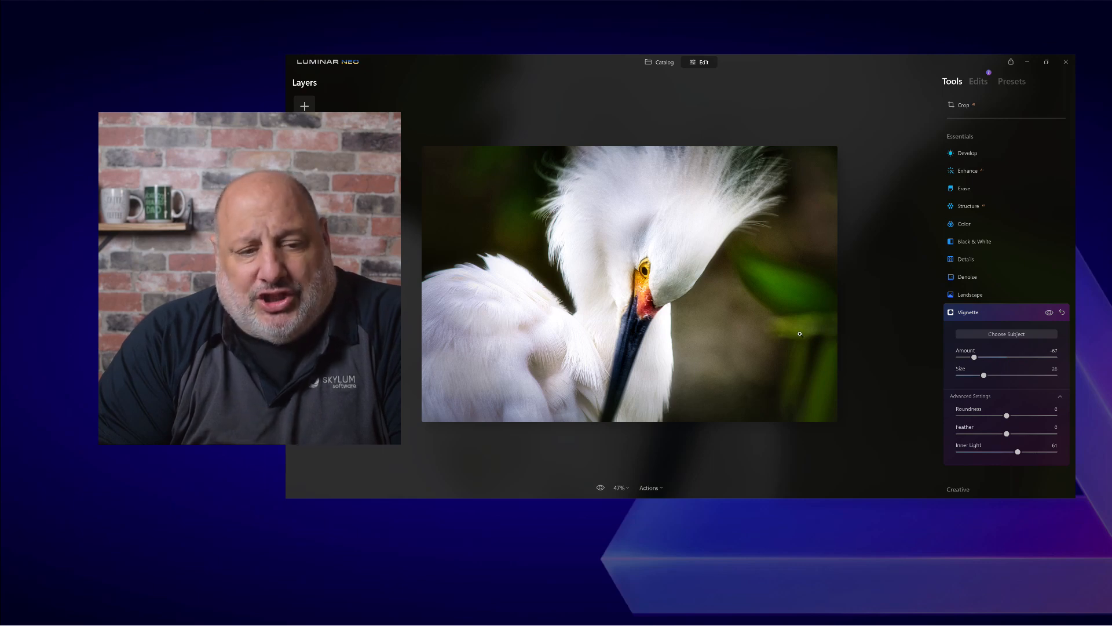
Try a Supercontrast adjustment with Shadows Contrast 44 and Shadows Balance 47, and reset it
left_click(968, 154)
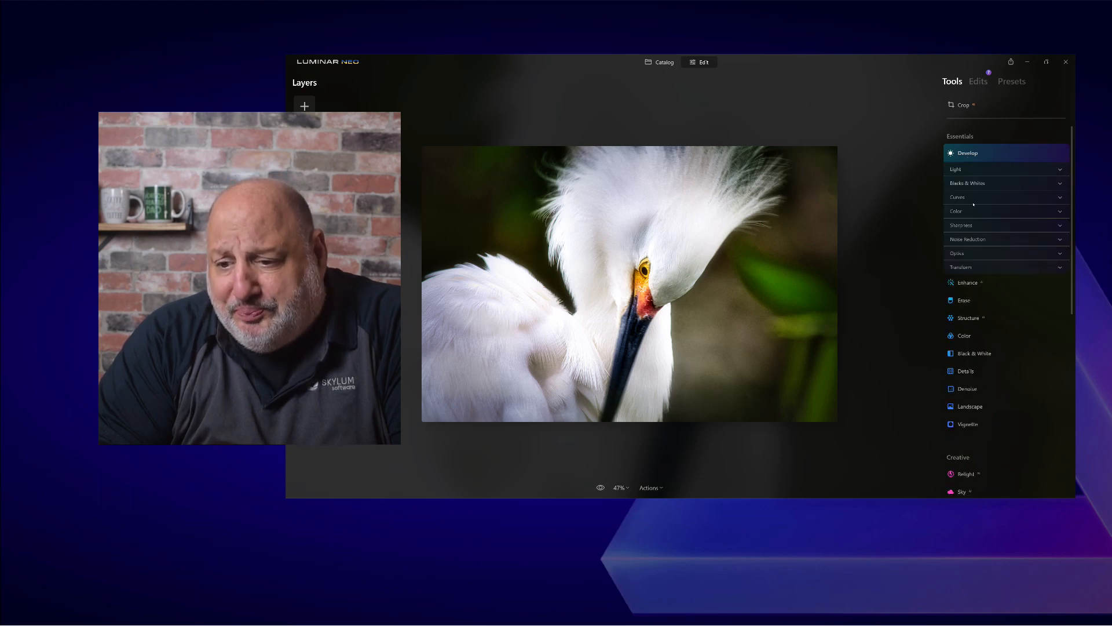
left_click(969, 153)
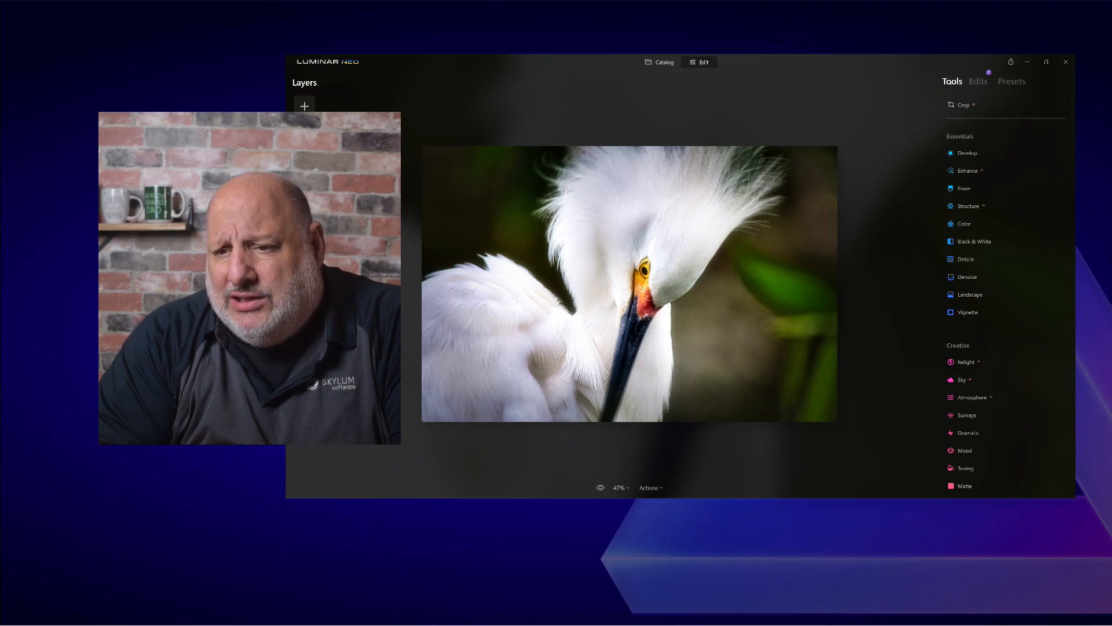
scroll(998, 347, "down", 5)
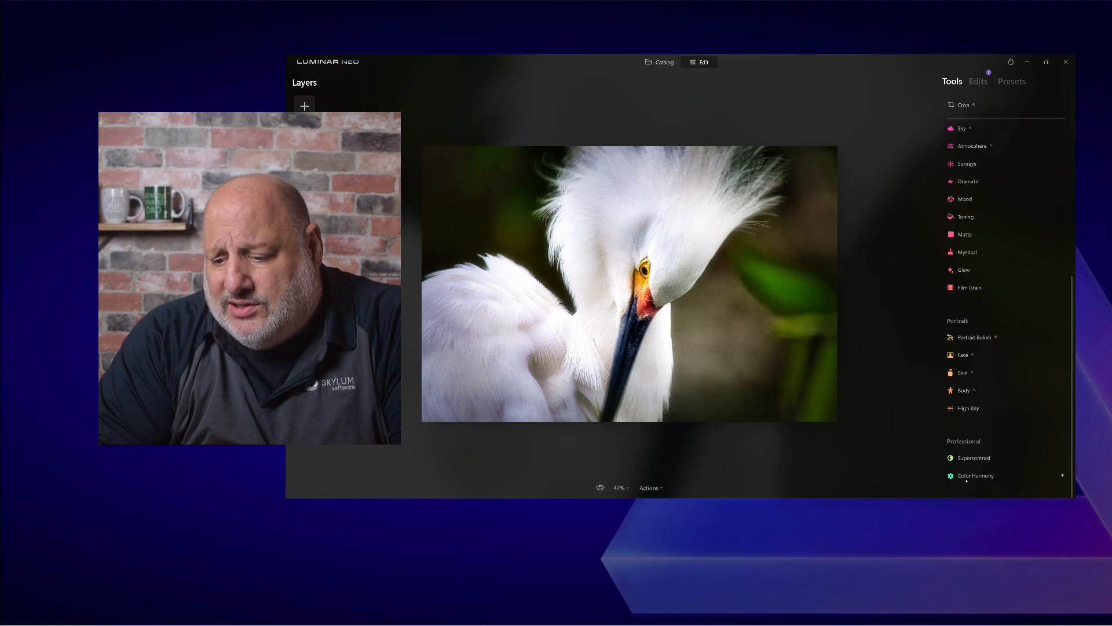
left_click(980, 459)
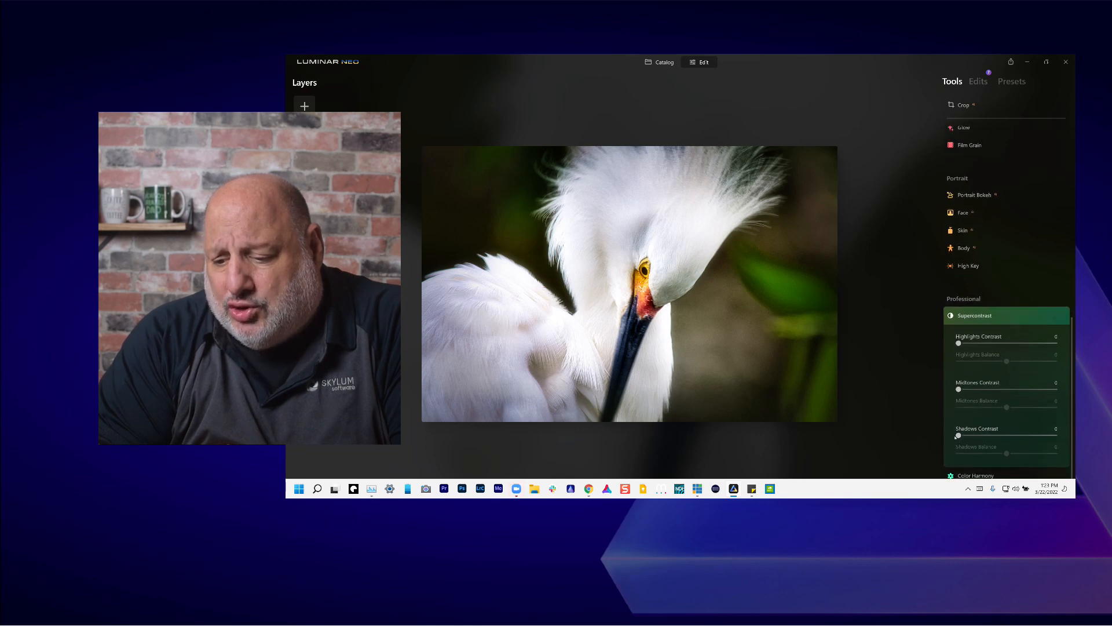
mouse_move(995, 440)
left_mouse_down()
mouse_move(1017, 436)
mouse_move(1003, 453)
mouse_move(976, 454)
mouse_move(1036, 456)
mouse_move(1009, 435)
mouse_move(984, 436)
mouse_move(1001, 436)
left_mouse_up()
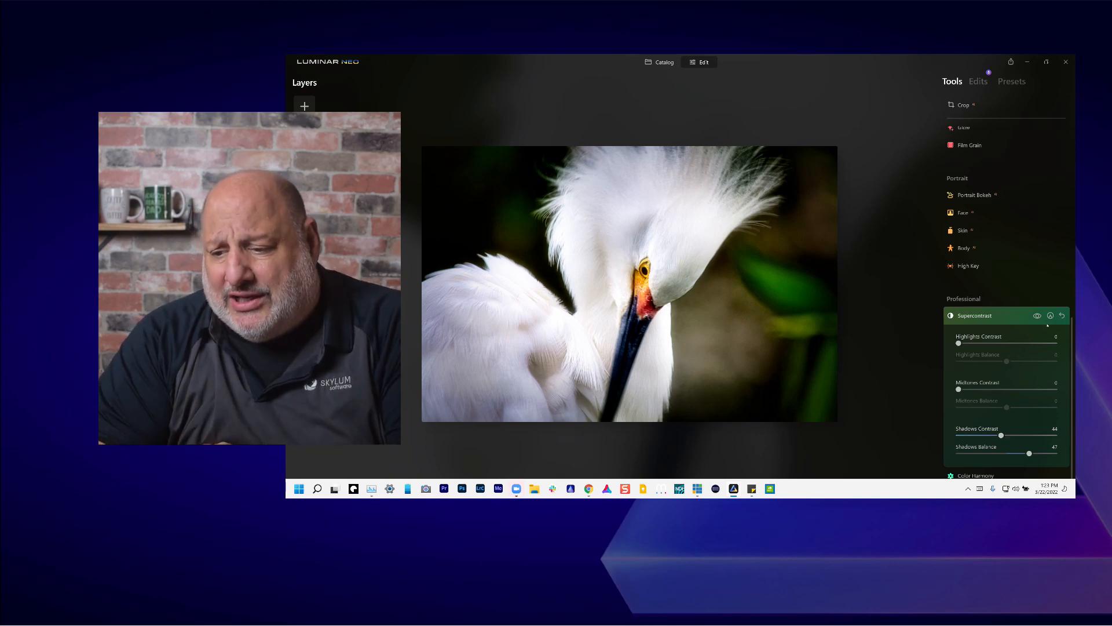
left_click(1062, 315)
scroll(987, 317, "up", 1)
left_click(988, 318)
scroll(979, 295, "up", 5)
scroll(980, 294, "up", 2)
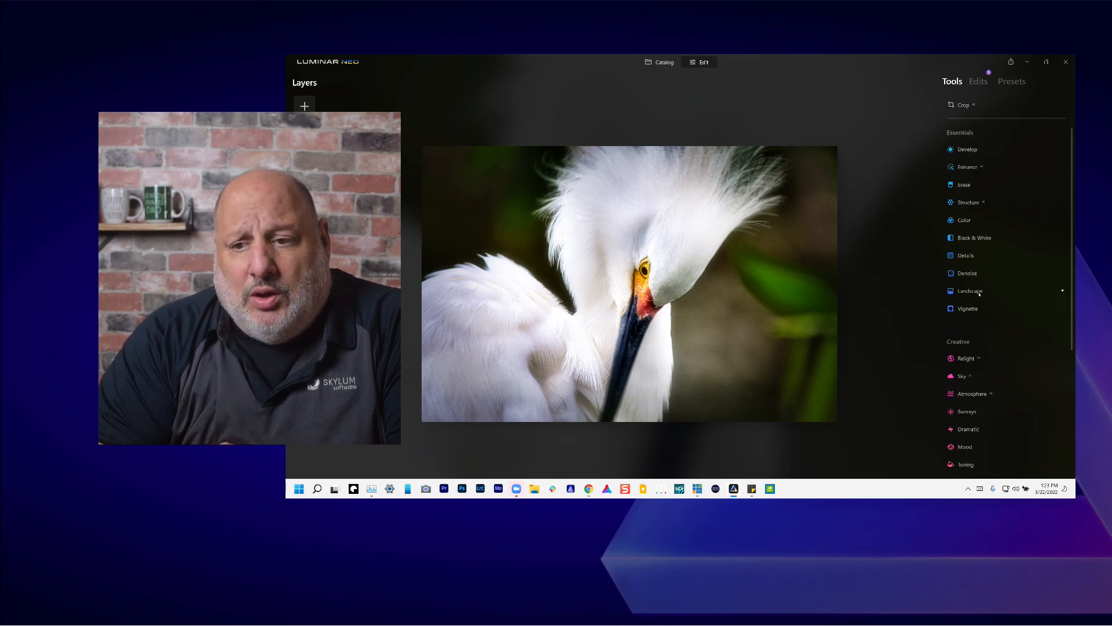
Darken the photo with a new Develop adjustment, setting its Light Exposure to -1.79
left_click(969, 153)
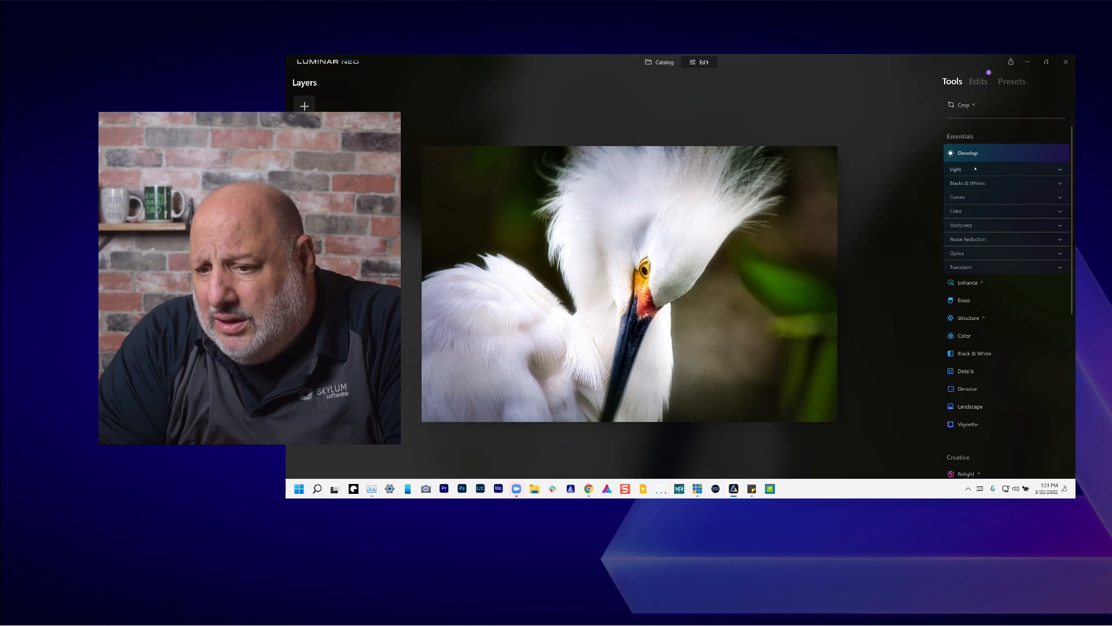
left_click(976, 168)
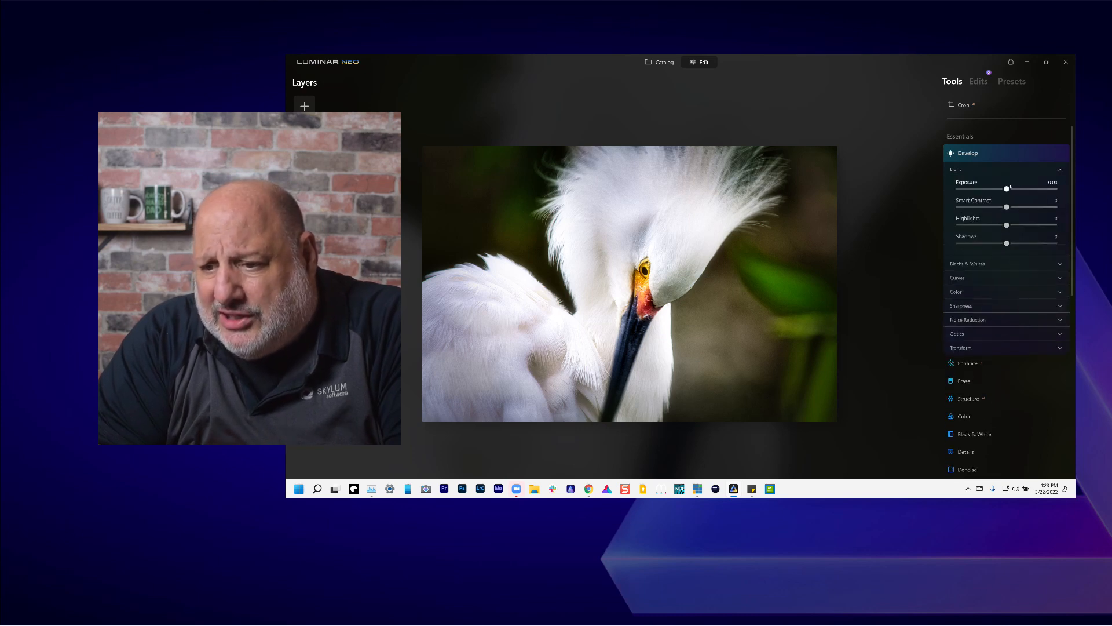
left_click_drag(1007, 189, 992, 190)
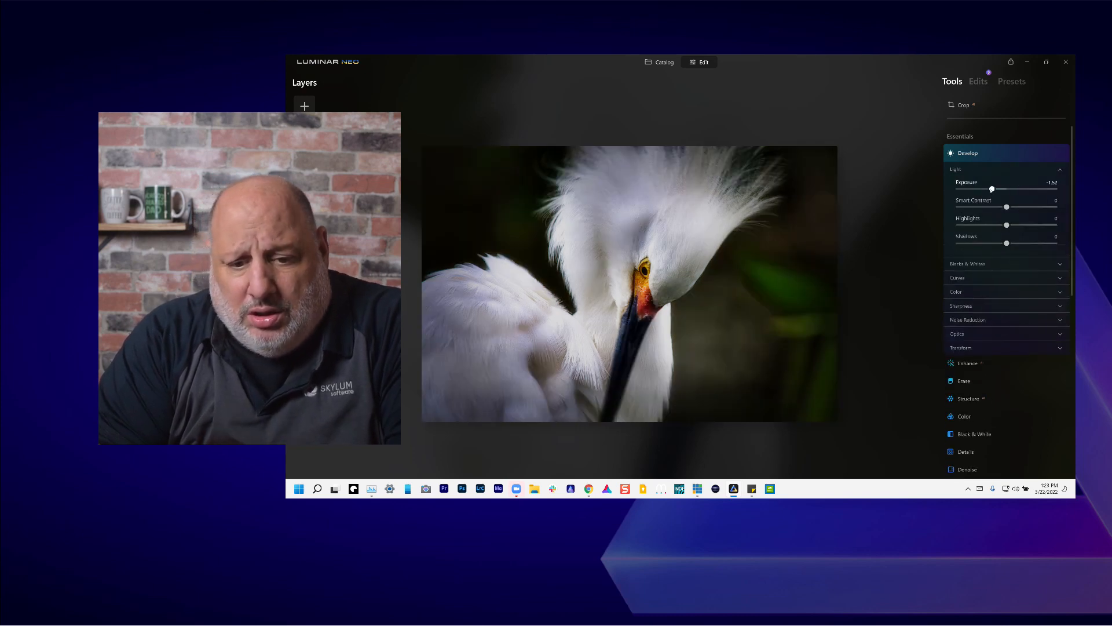
left_click_drag(991, 189, 990, 191)
Paint a mask that limits the Develop darkening to the background beside the bird's beak and around its crest
mouse_move(1046, 158)
left_click(1050, 152)
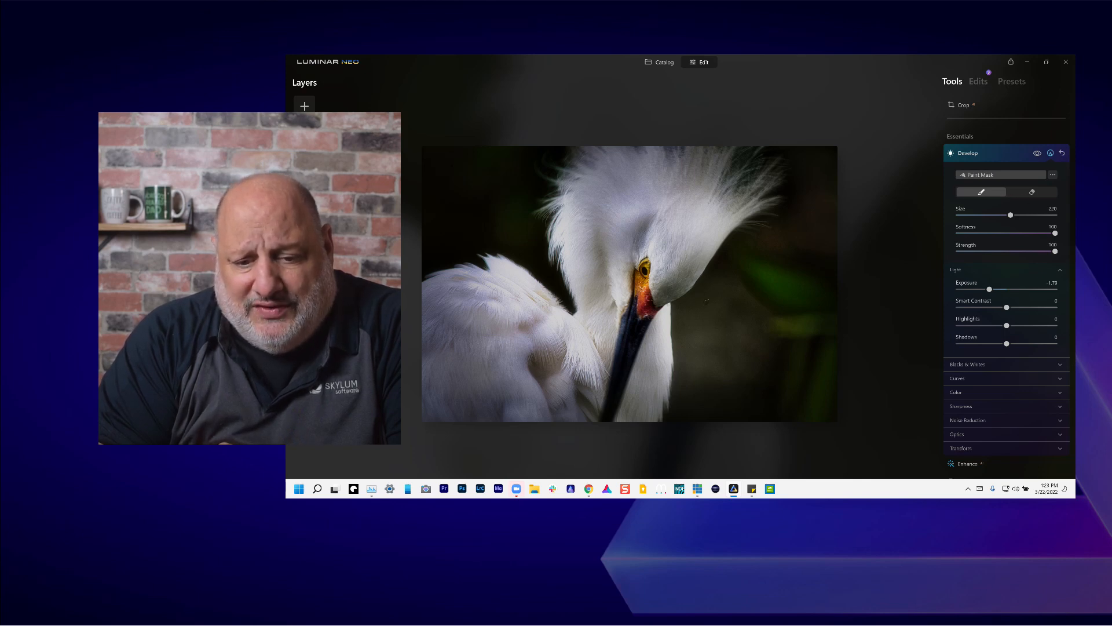
left_click(707, 305)
left_click_drag(697, 380, 725, 379)
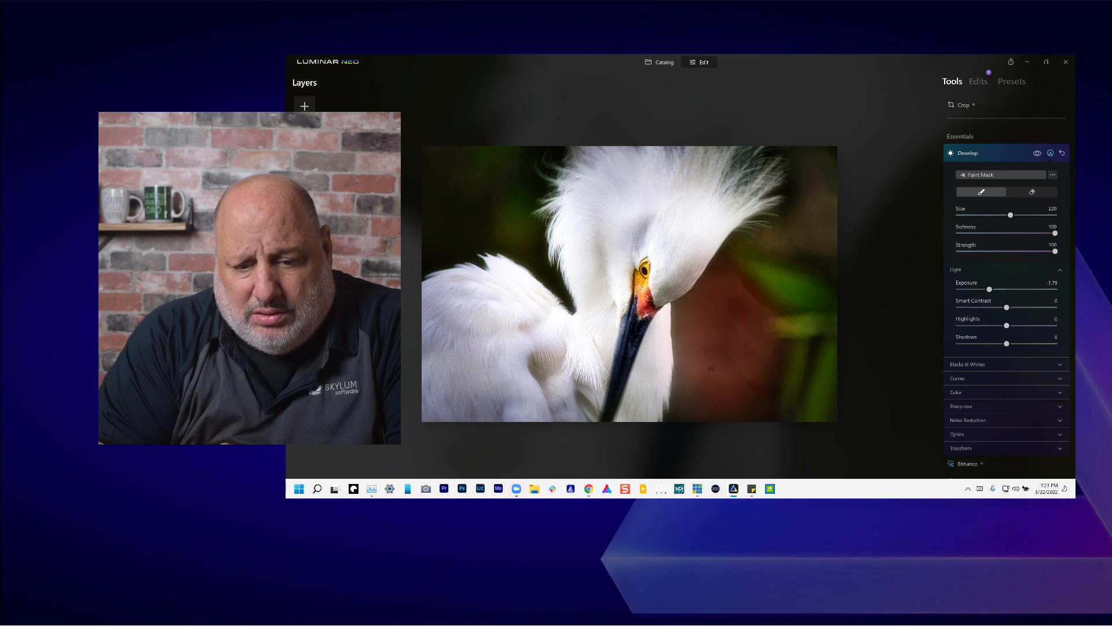
left_click_drag(711, 369, 709, 391)
key("ctrl+minus")
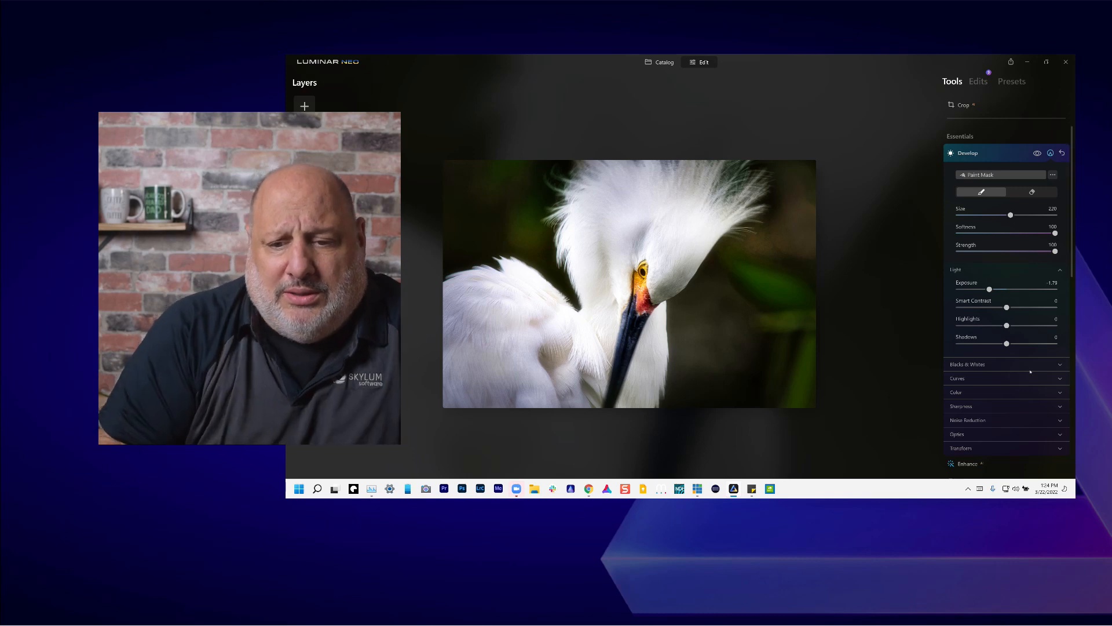
mouse_move(776, 193)
left_mouse_down()
mouse_move(747, 239)
mouse_move(822, 246)
left_mouse_up()
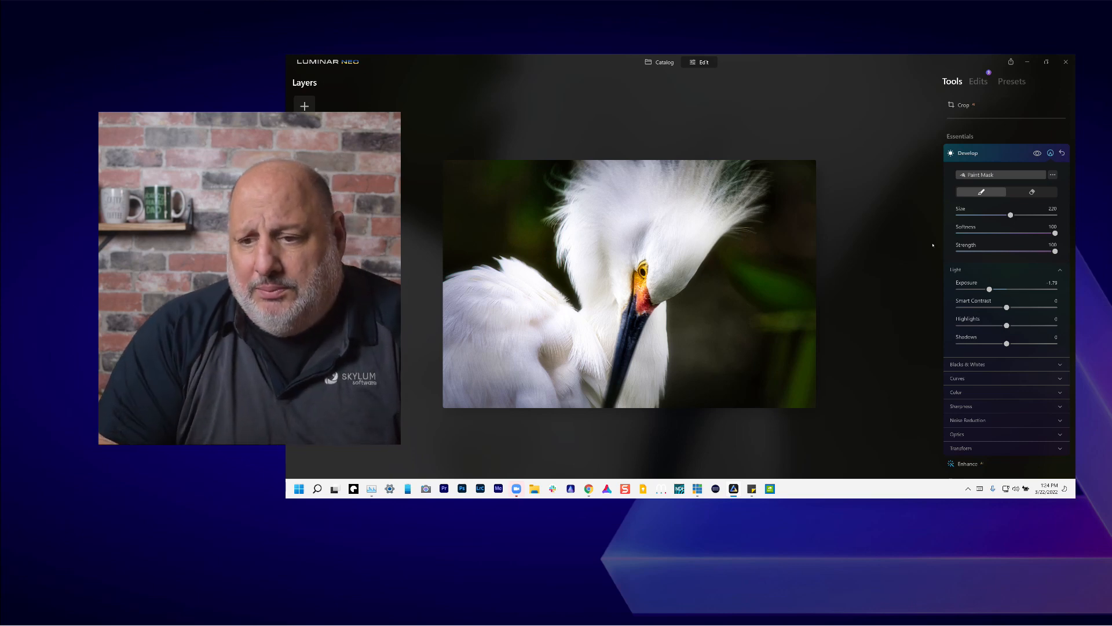
left_click(969, 154)
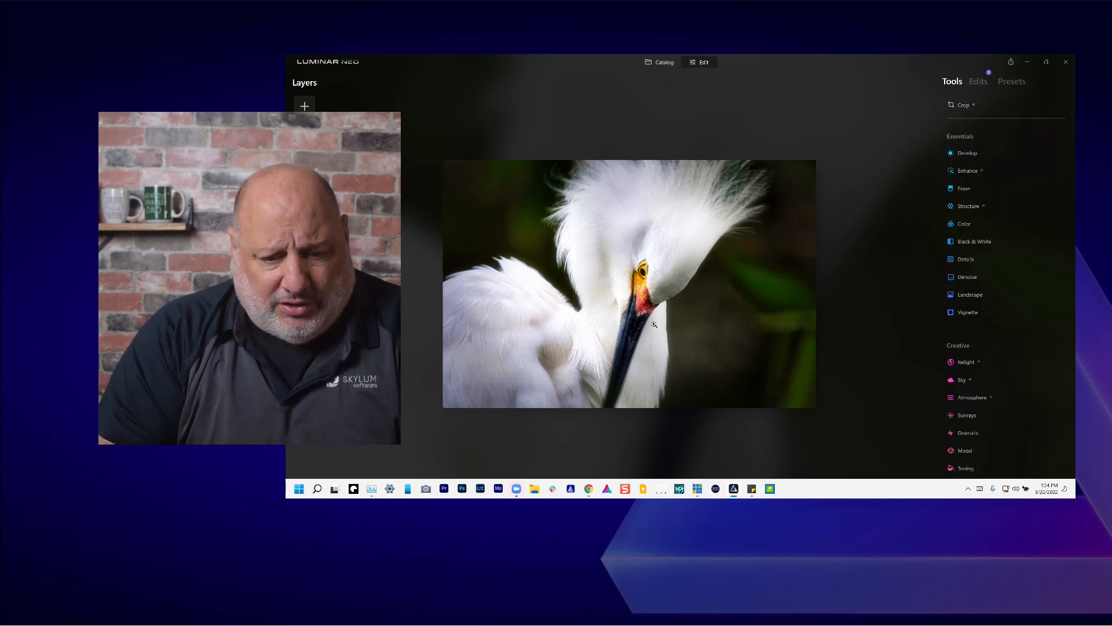
left_click(624, 299)
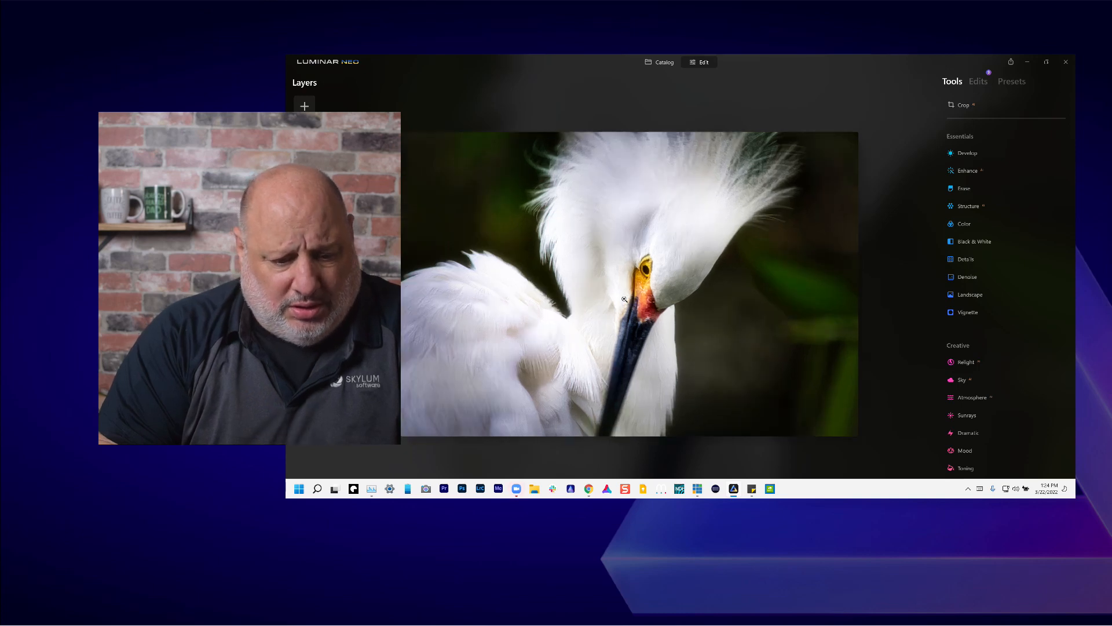
left_click(624, 299)
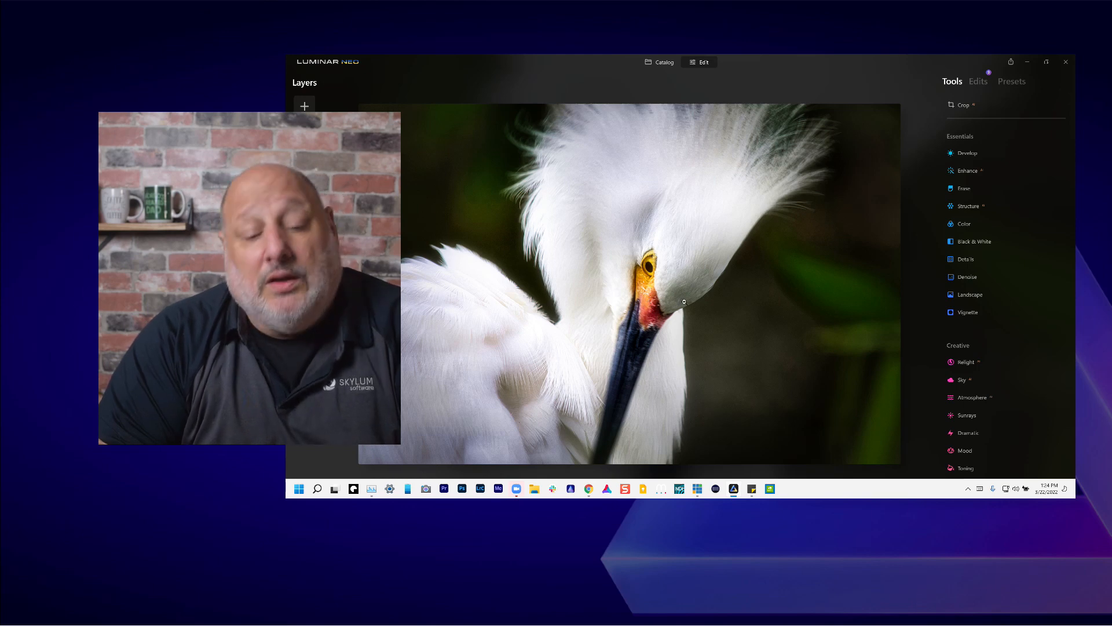
scroll(715, 303, "down", 2)
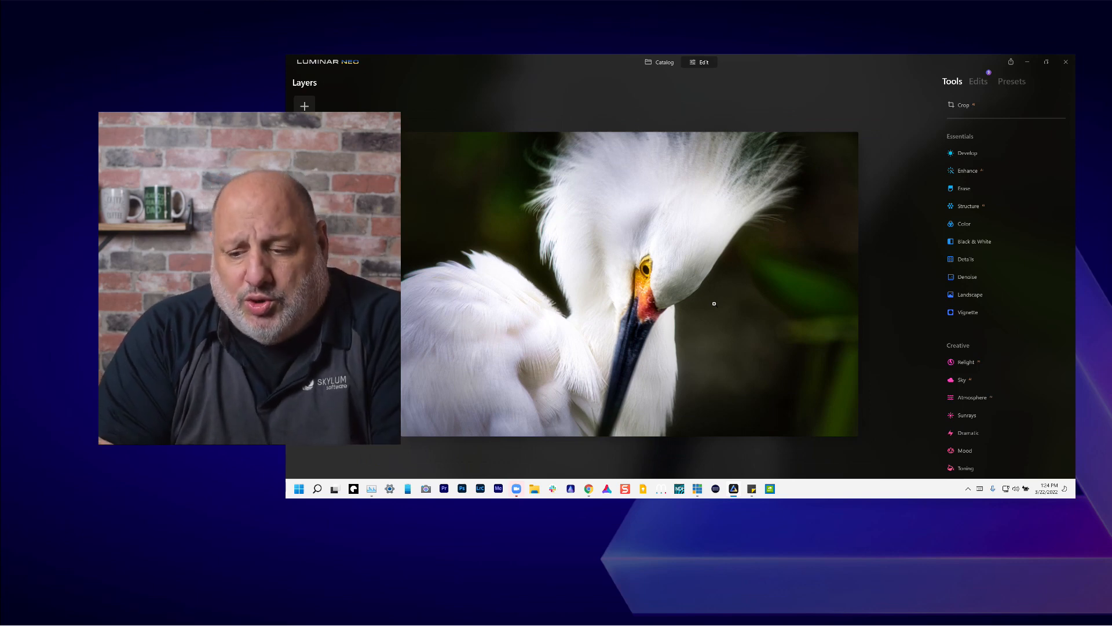
left_click(966, 362)
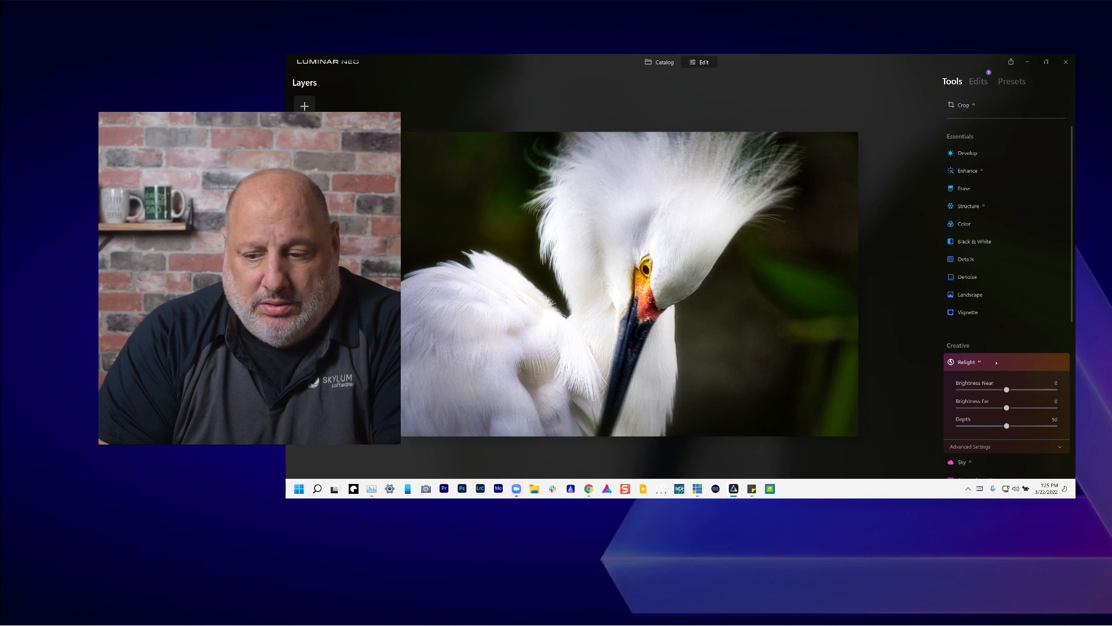
left_click(996, 363)
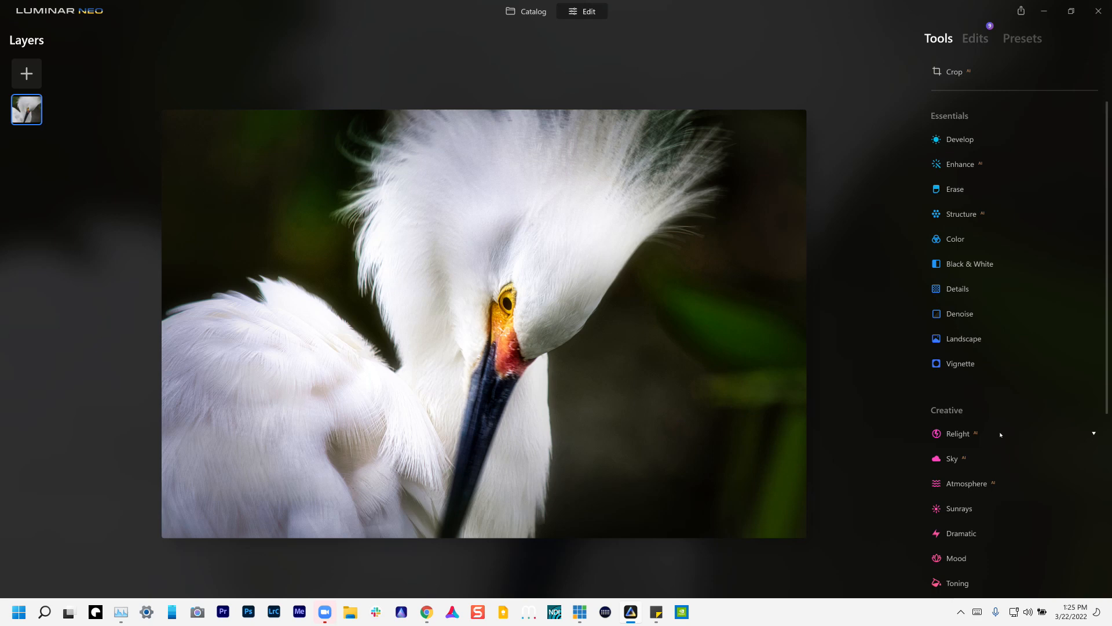
Review the list of edits applied to the photo, with the newest Develop adjustment expanded
left_click(975, 38)
left_click(961, 74)
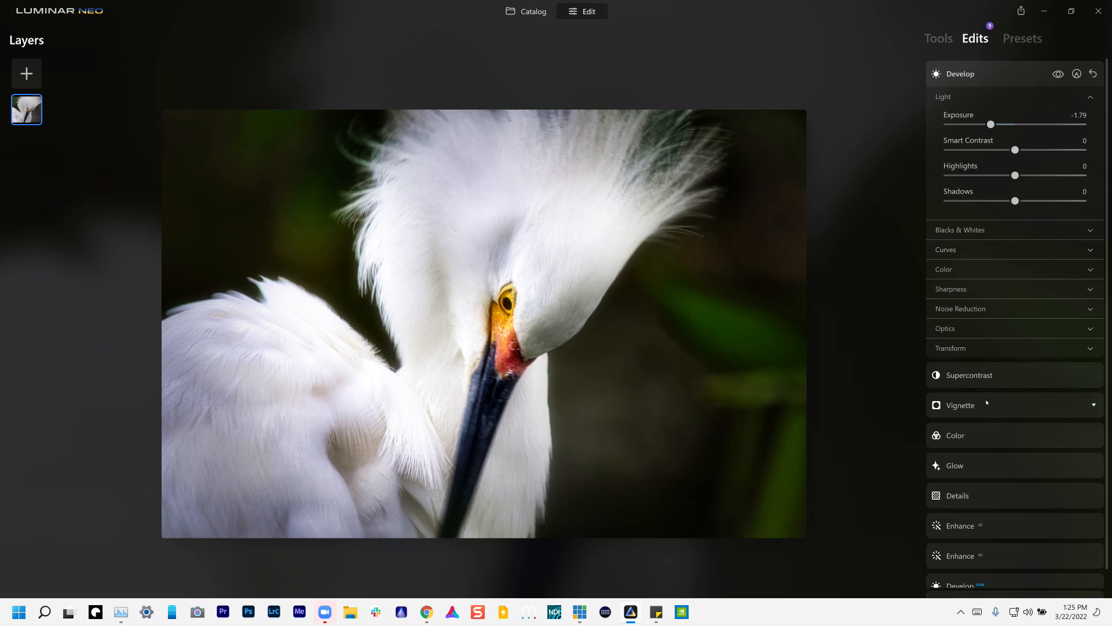
scroll(993, 429, "down", 1)
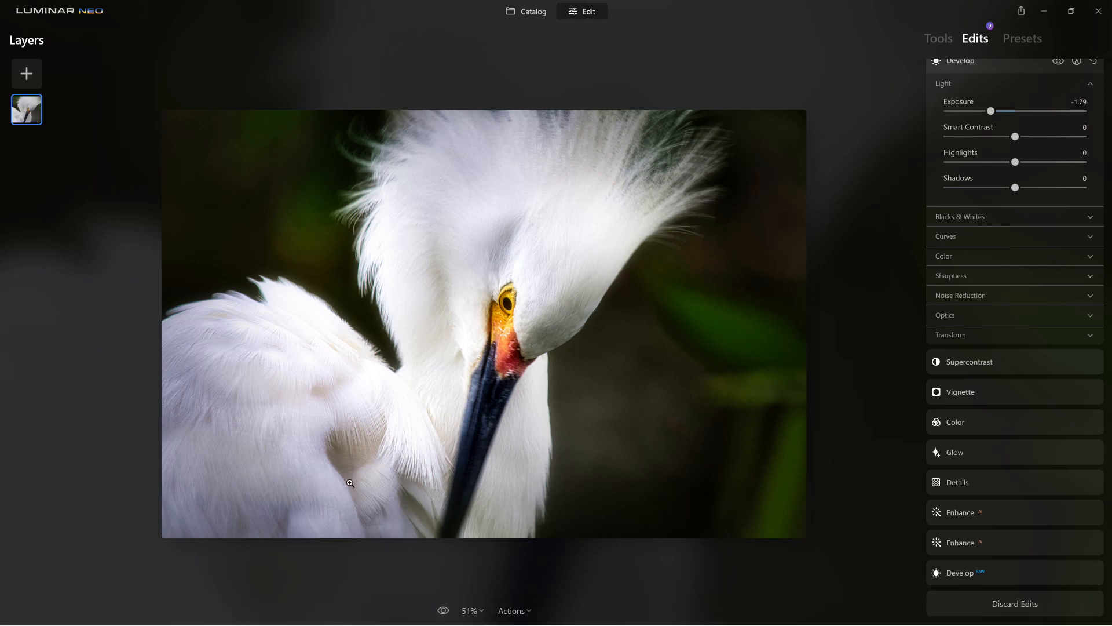
Review the list of applied edits and the Light settings of the base Develop adjustment
left_click(1015, 604)
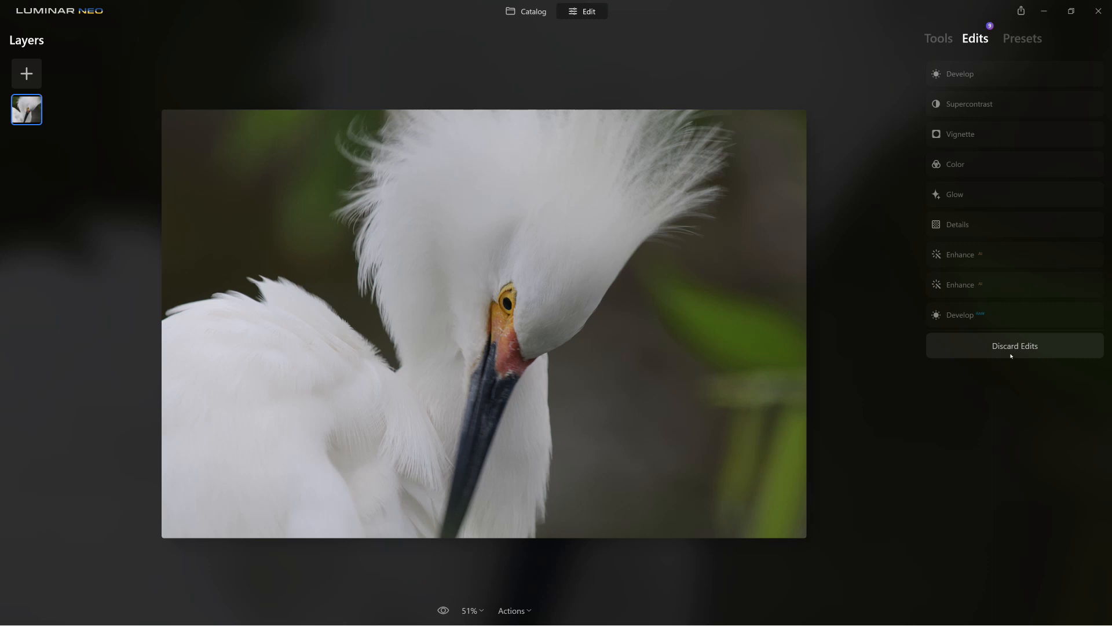
left_click(938, 40)
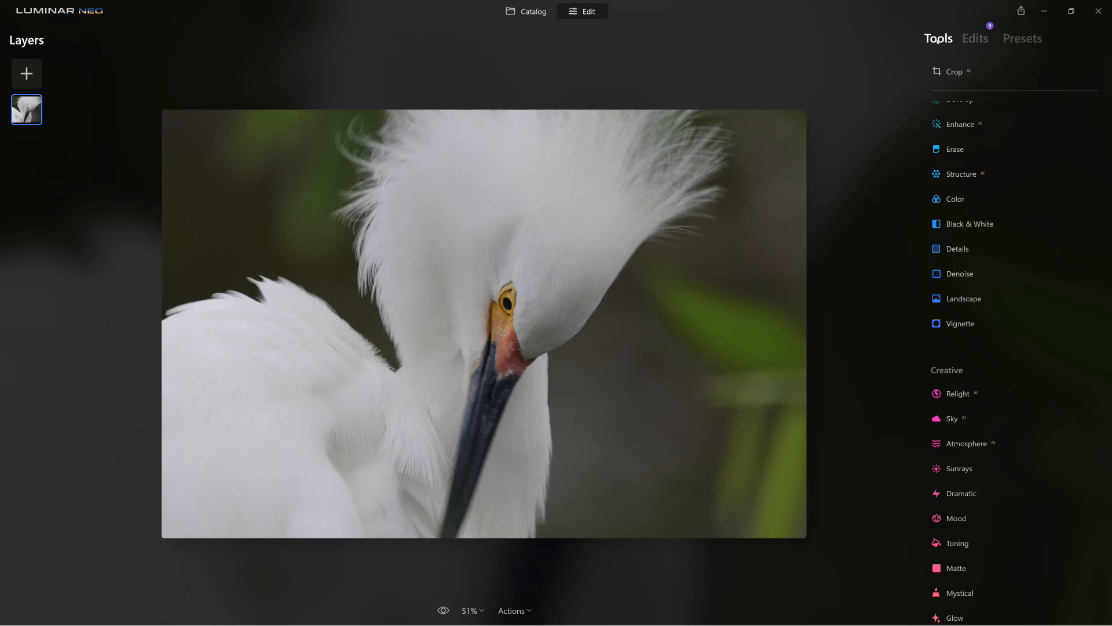
left_click(976, 38)
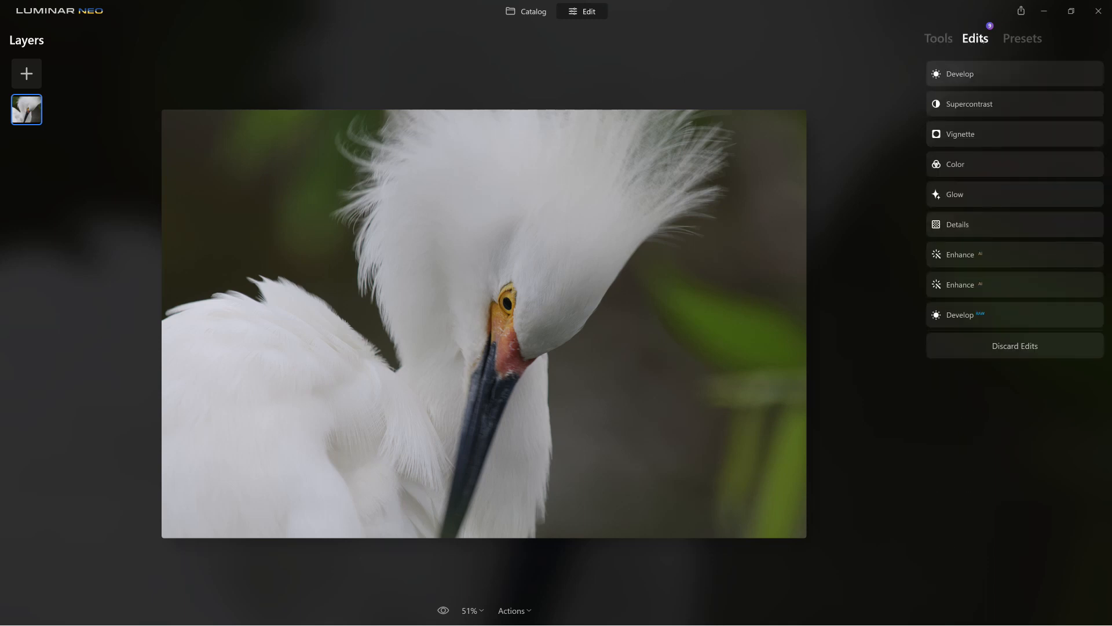
left_click(943, 39)
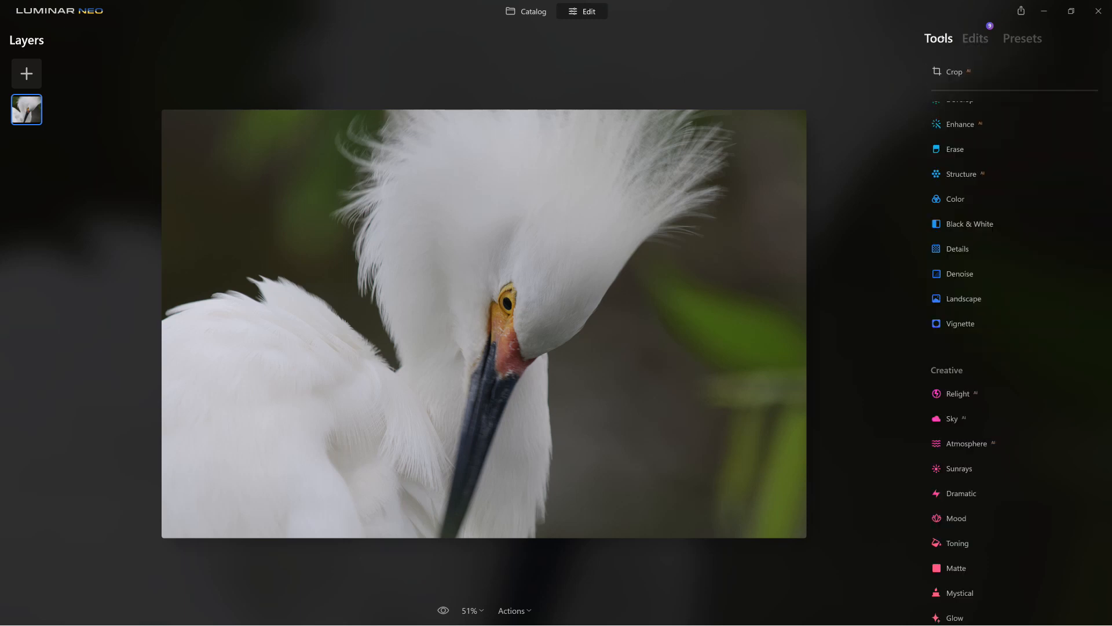
scroll(985, 130, "up", 2)
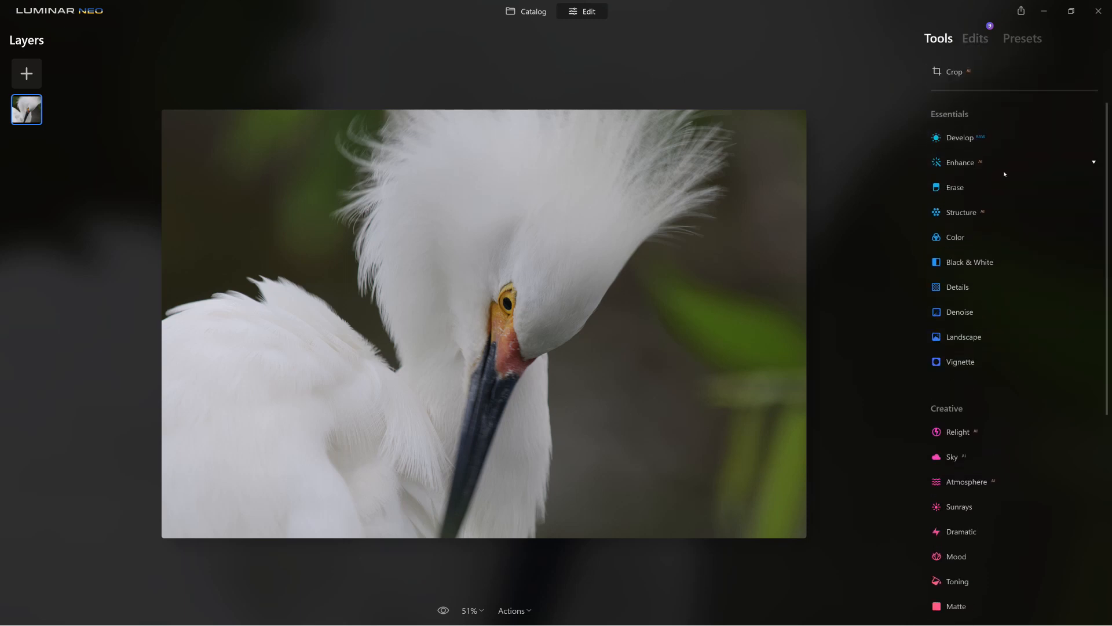
left_click(961, 140)
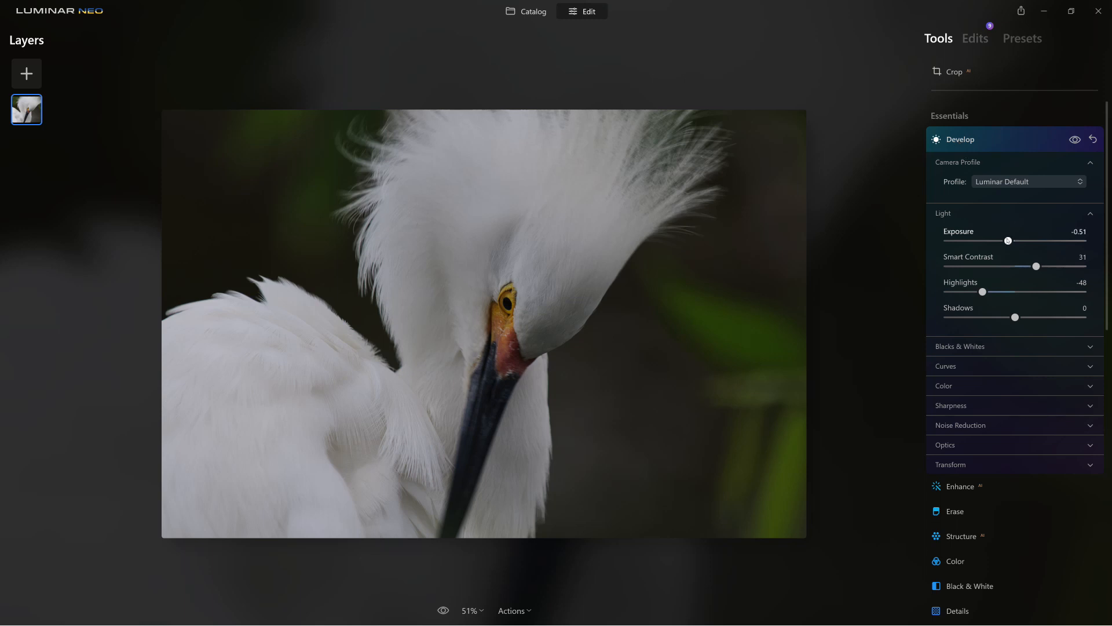
left_click(975, 38)
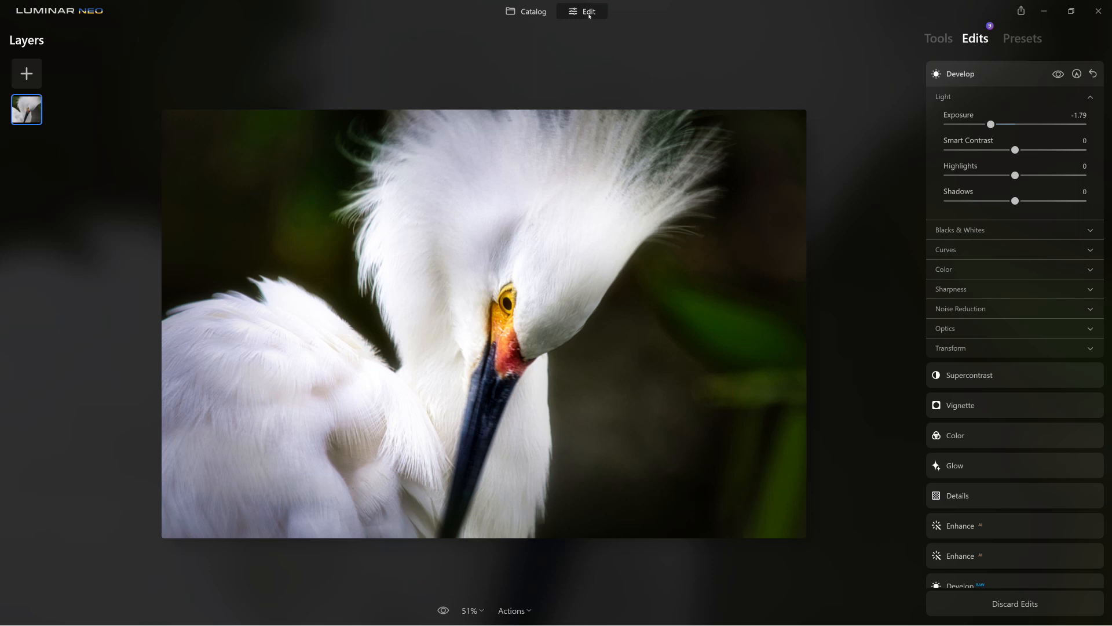
Revert the bird photo to its original and return to the editing tools
left_click(518, 611)
left_click(549, 588)
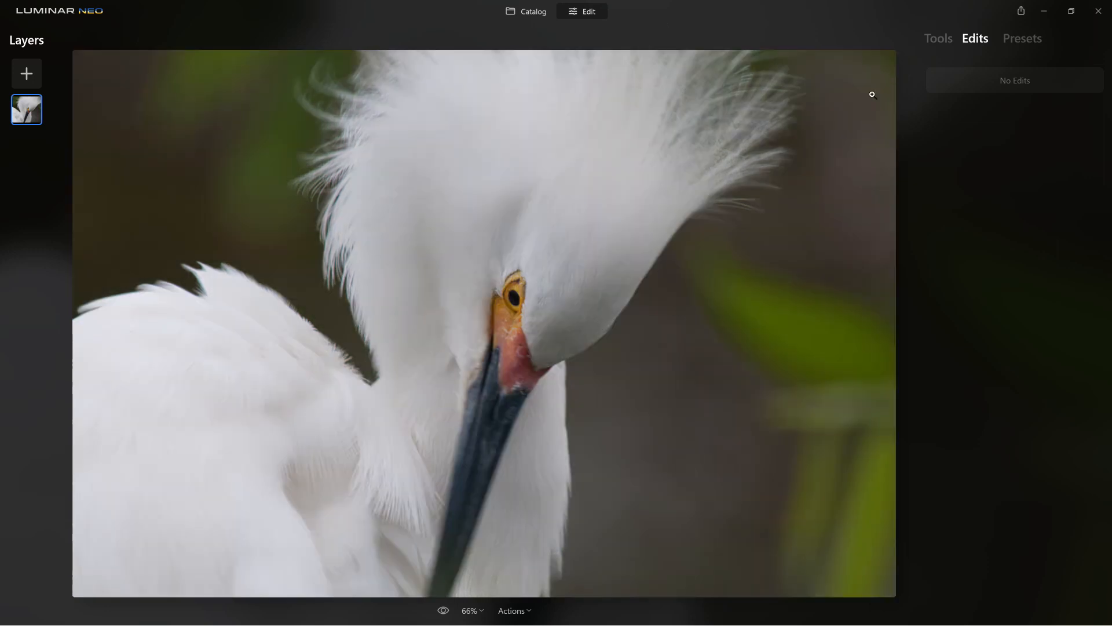
left_click(934, 41)
left_click(935, 39)
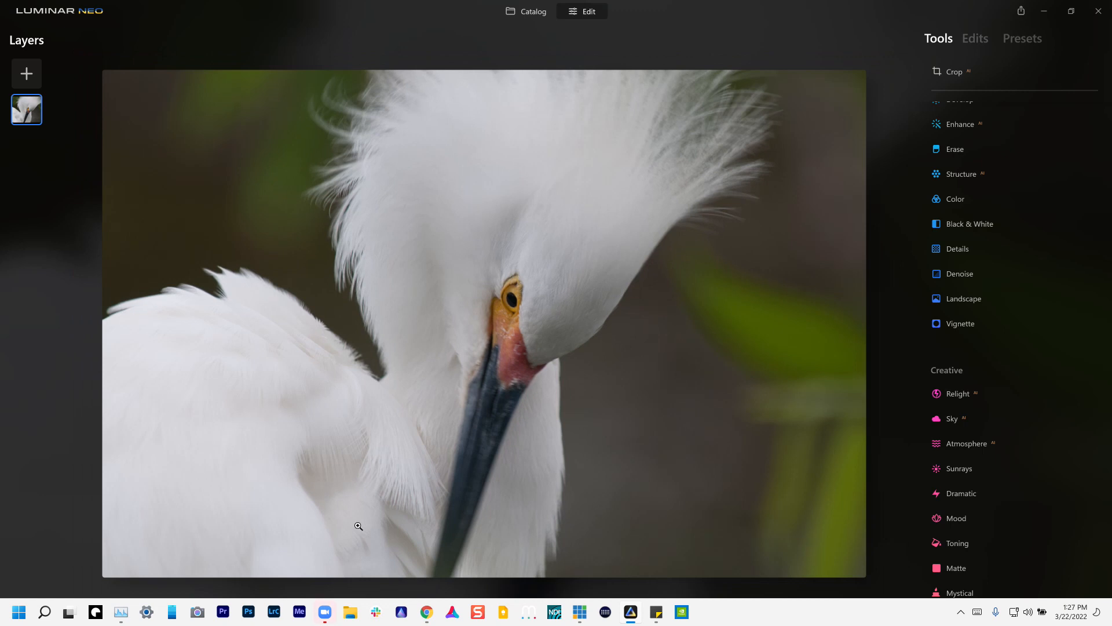
right_click(427, 206)
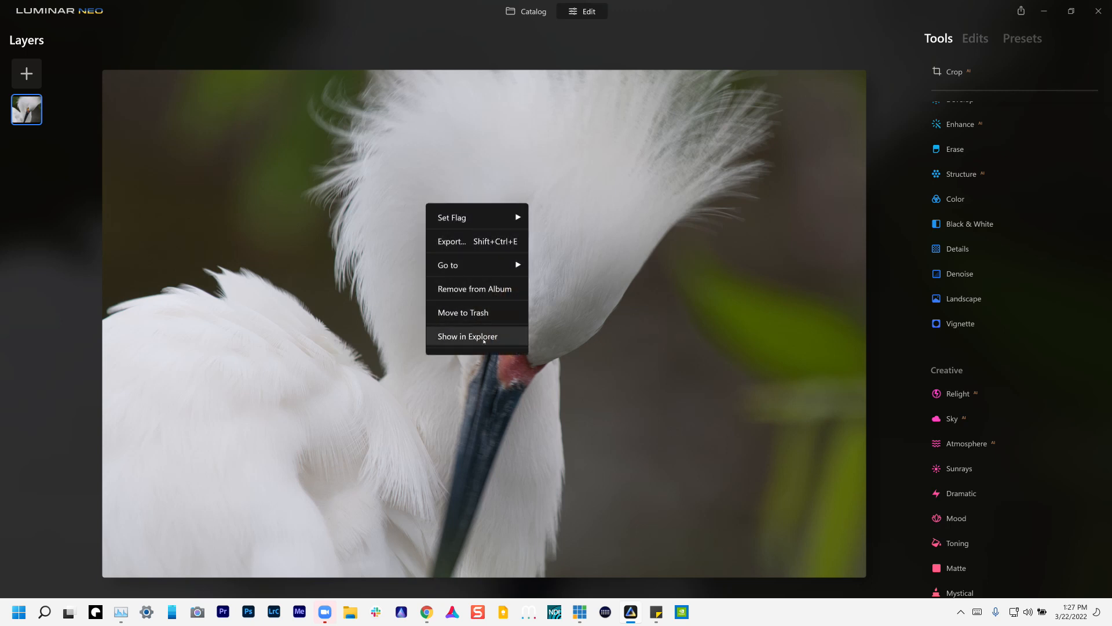
left_click(610, 280)
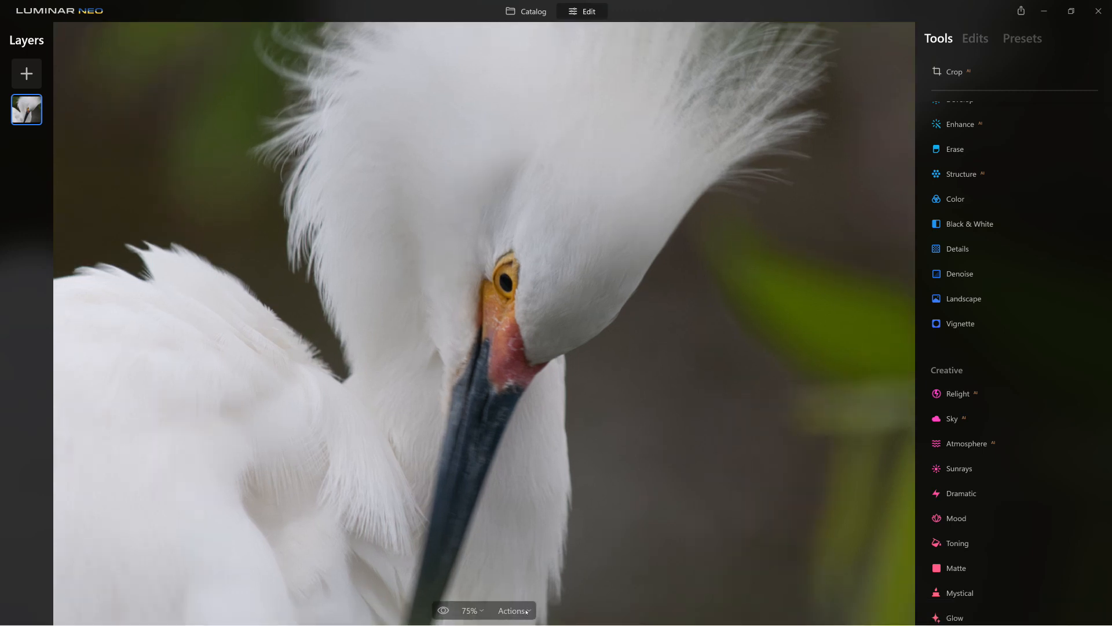
left_click(525, 610)
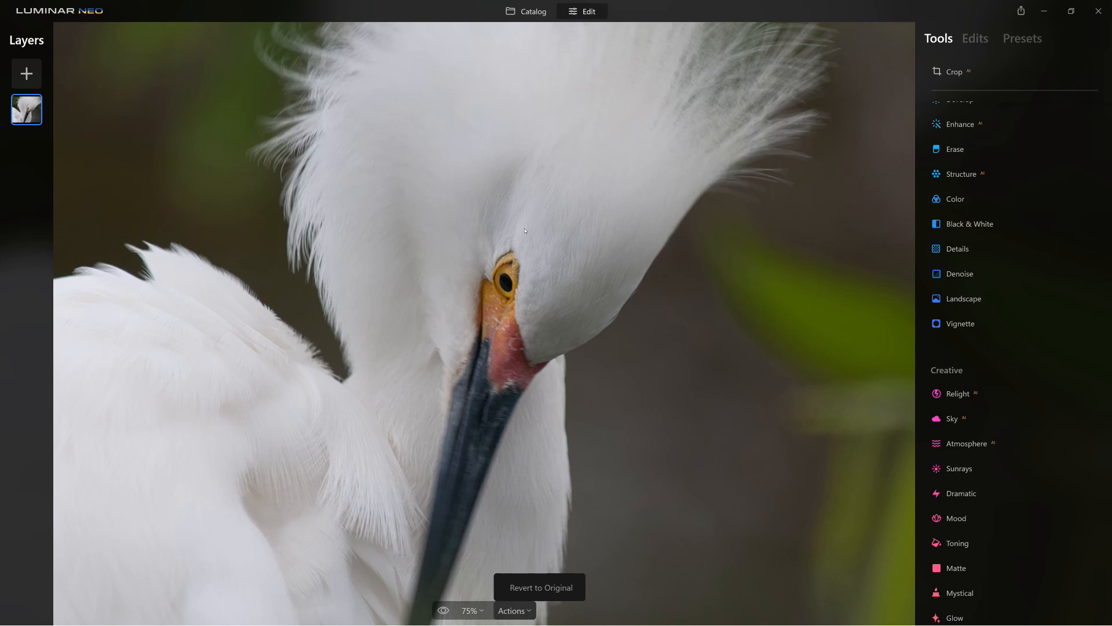
left_click(73, 14)
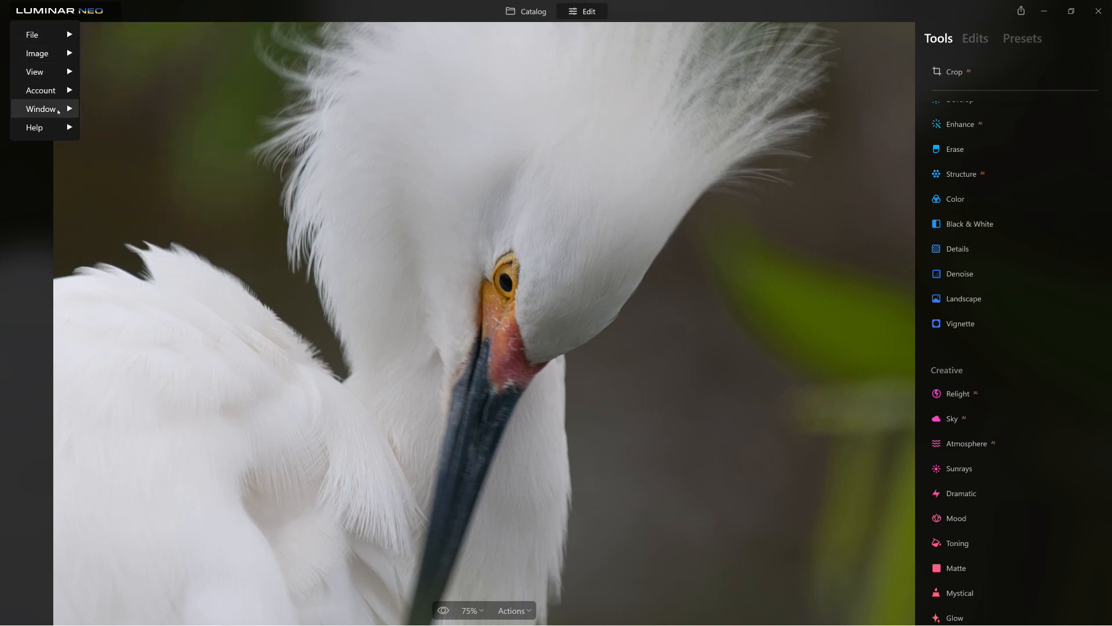
mouse_move(53, 57)
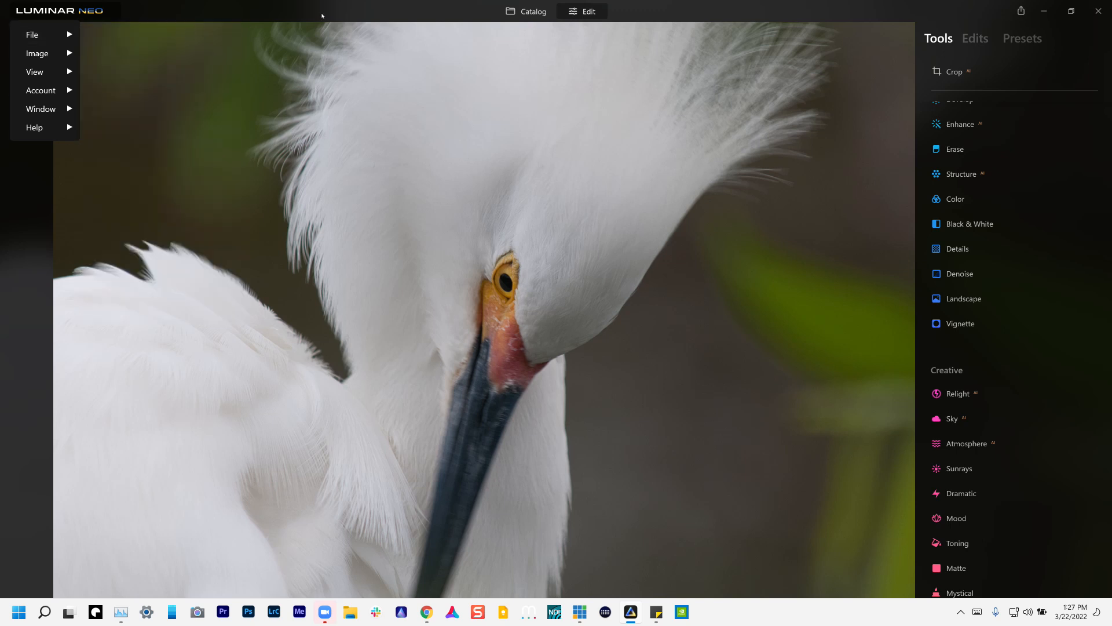
left_click(387, 161)
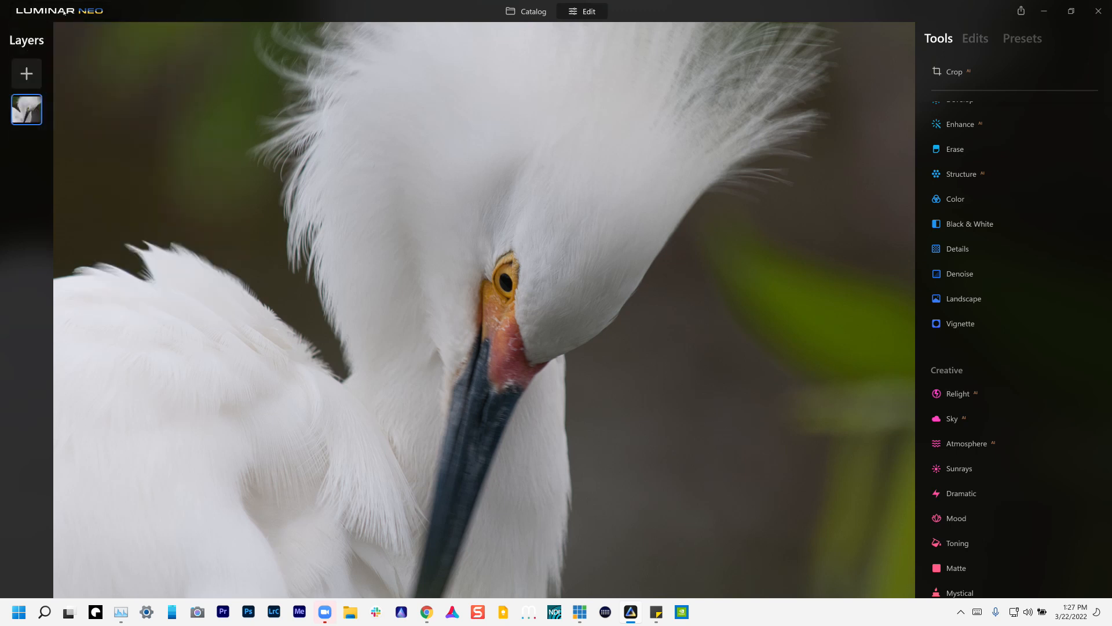
left_click(64, 11)
mouse_move(46, 113)
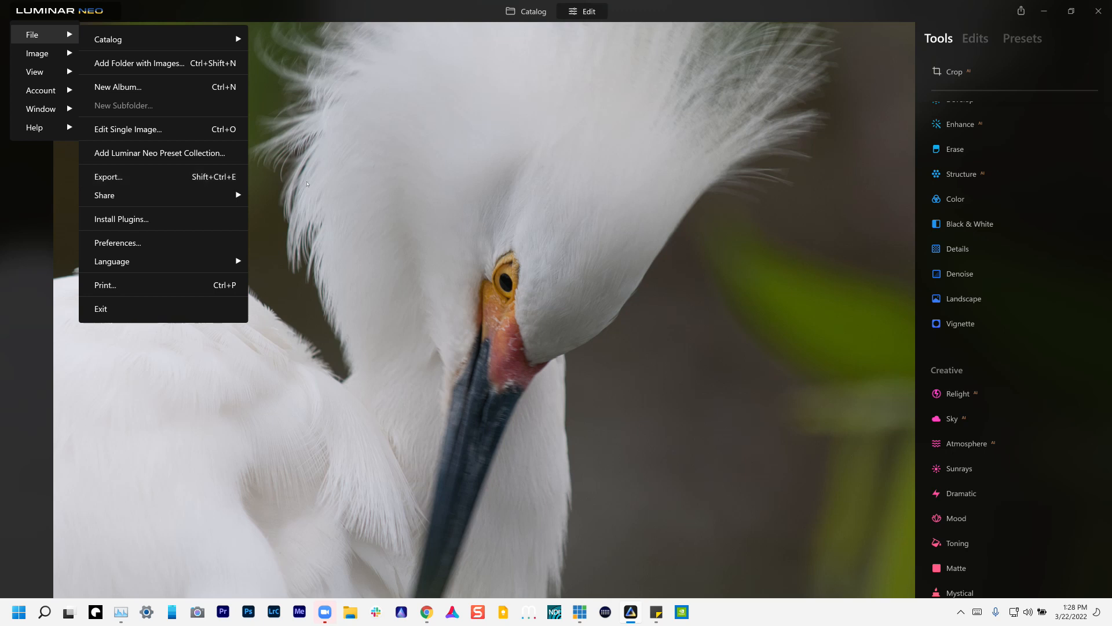
right_click(319, 182)
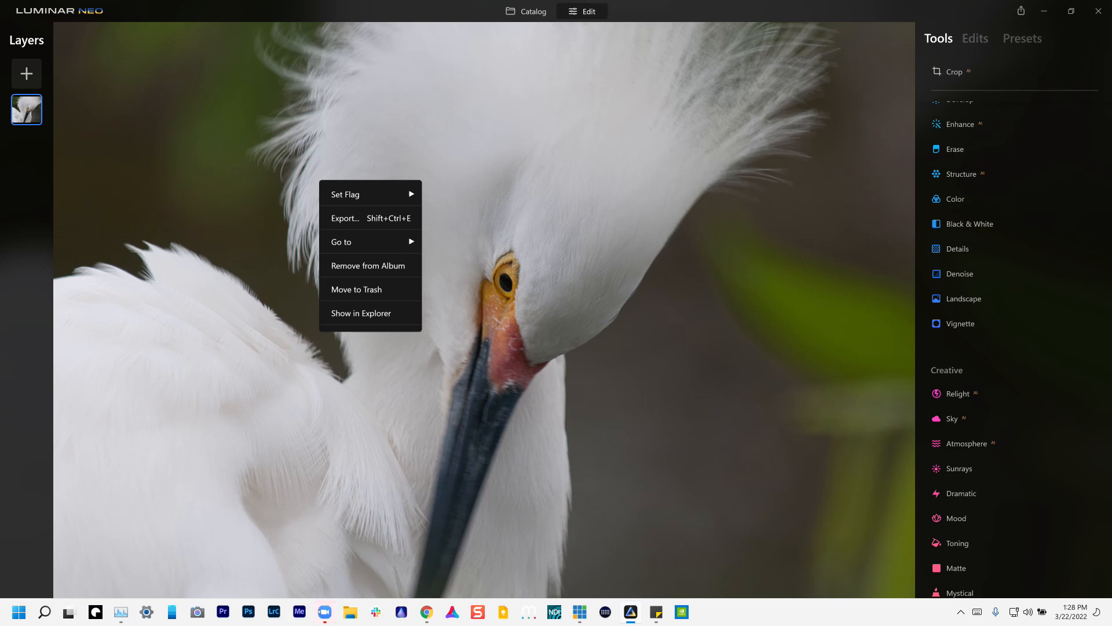
key("Escape")
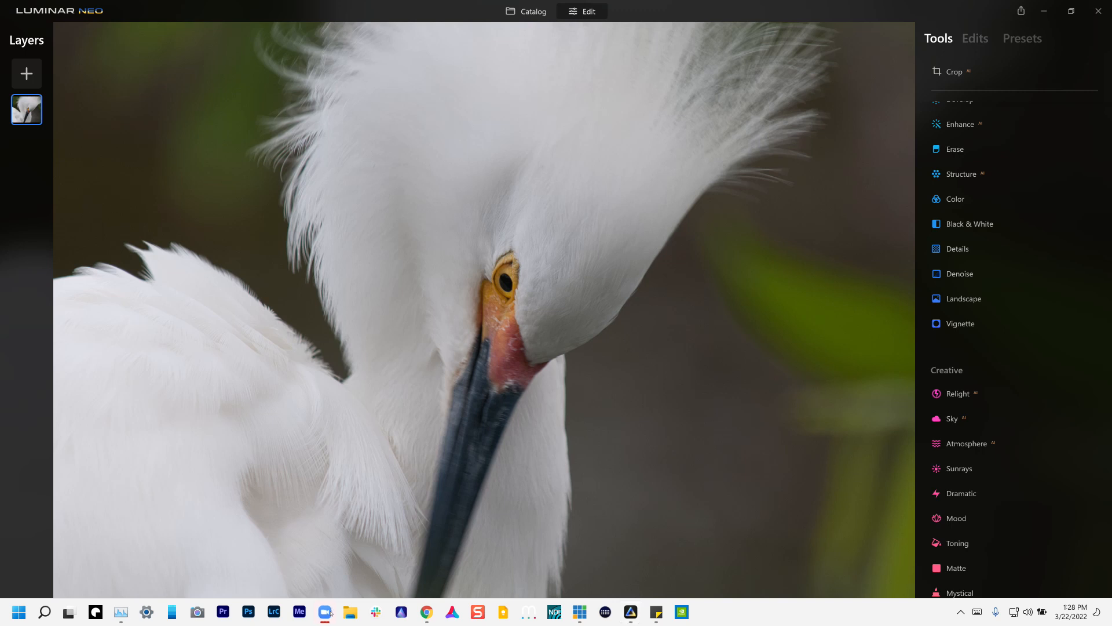
Examine the unedited photo up close, checking the bird's eye, the beak base and the surrounding feather detail
left_click(391, 350)
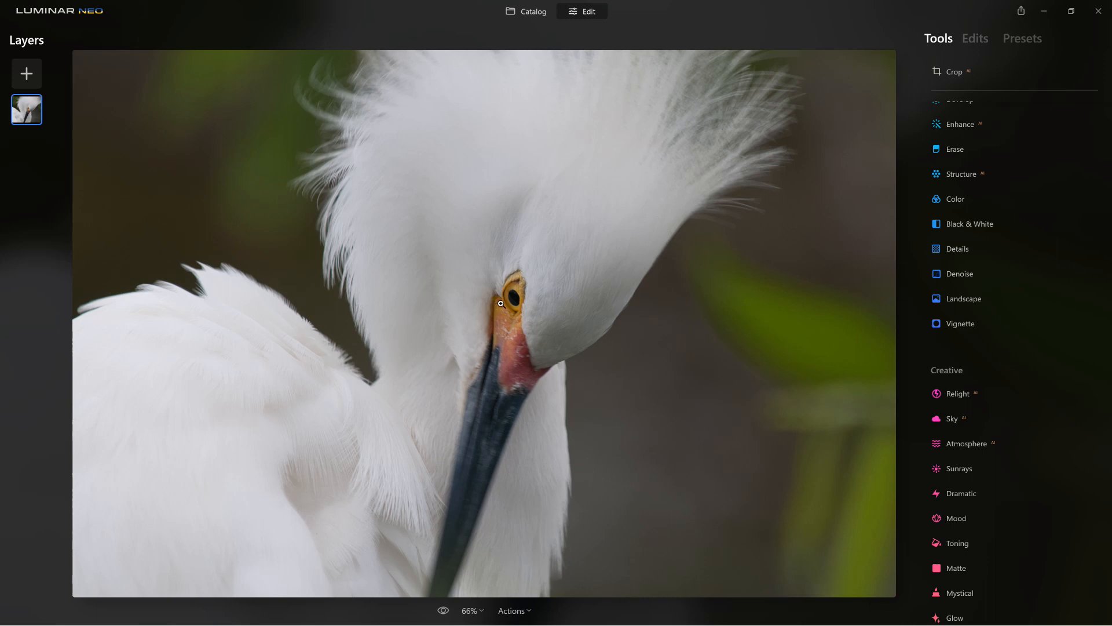
scroll(500, 303, "up", 6)
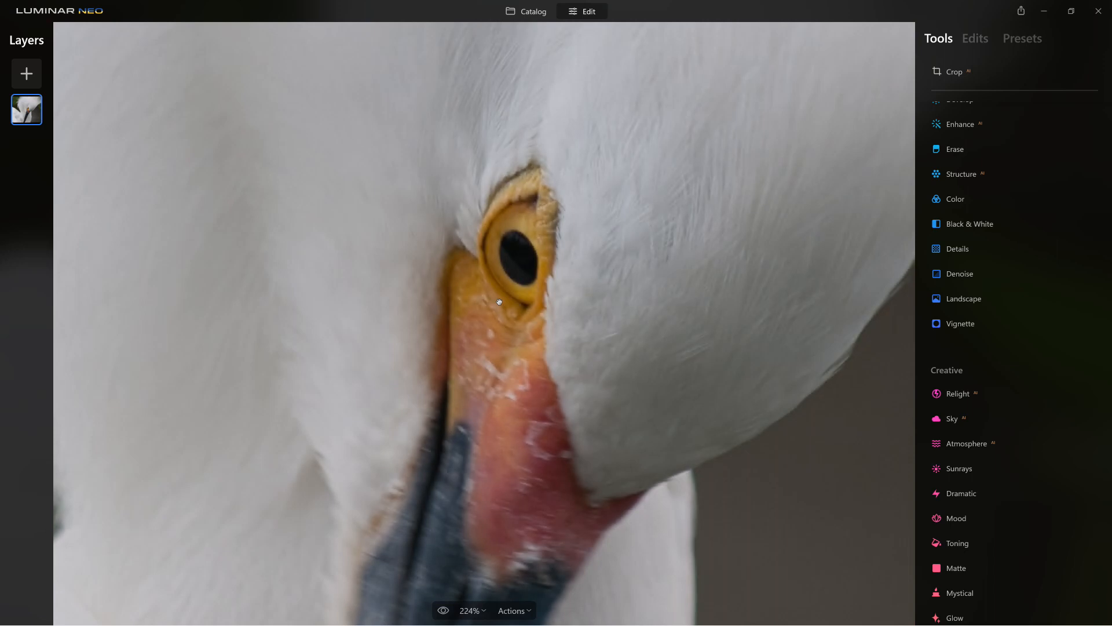
scroll(499, 302, "down", 2)
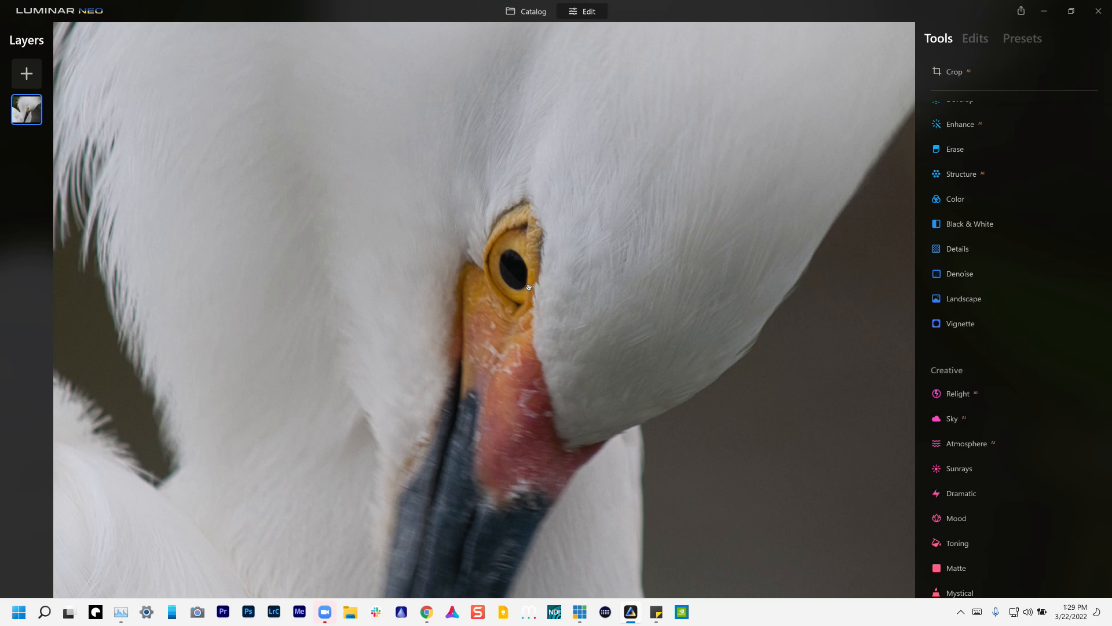
scroll(524, 285, "down", 2)
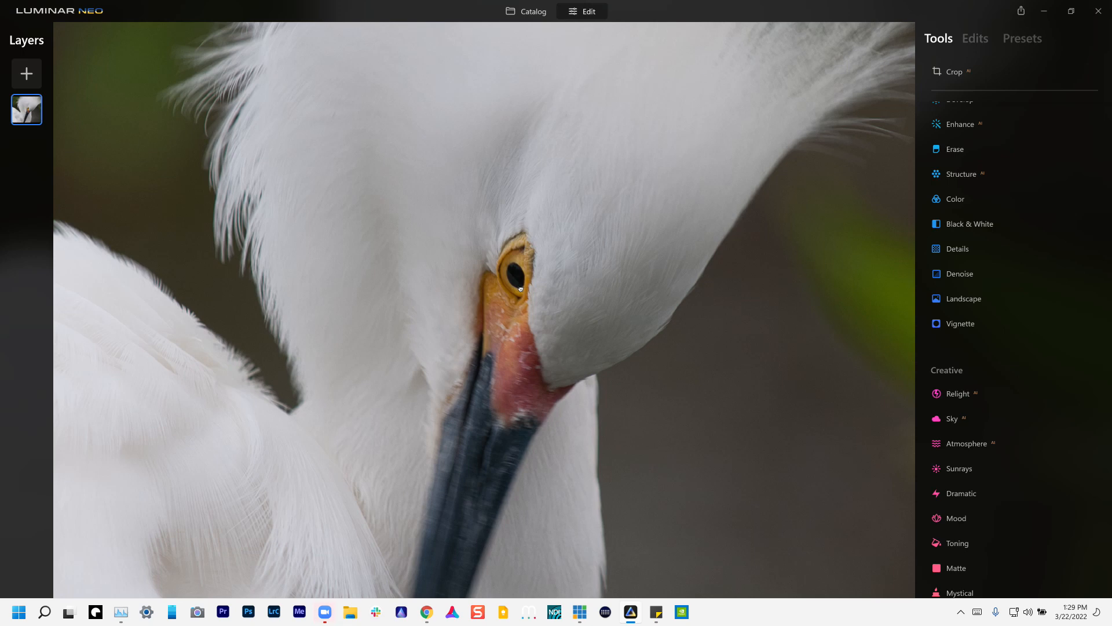
scroll(521, 288, "down", 2)
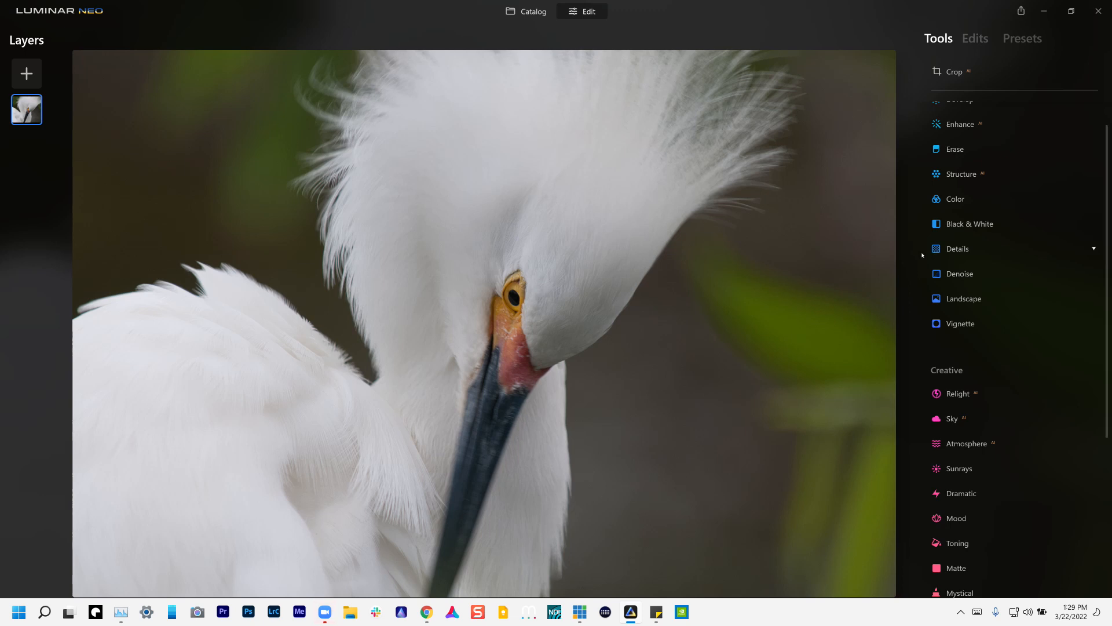
left_click(515, 280)
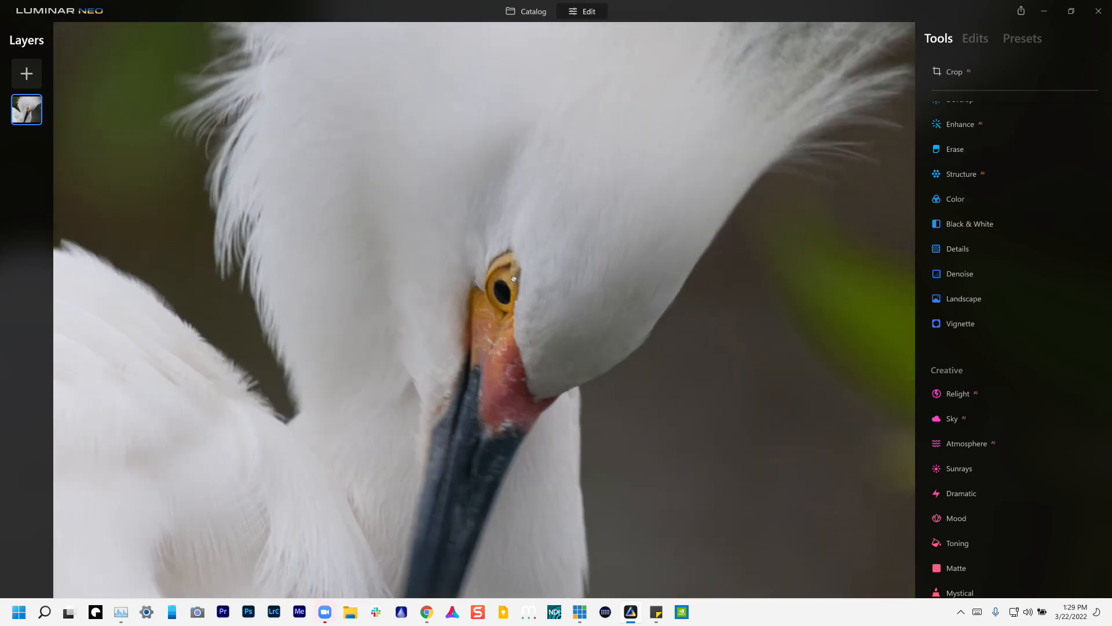
scroll(514, 279, "up", 3)
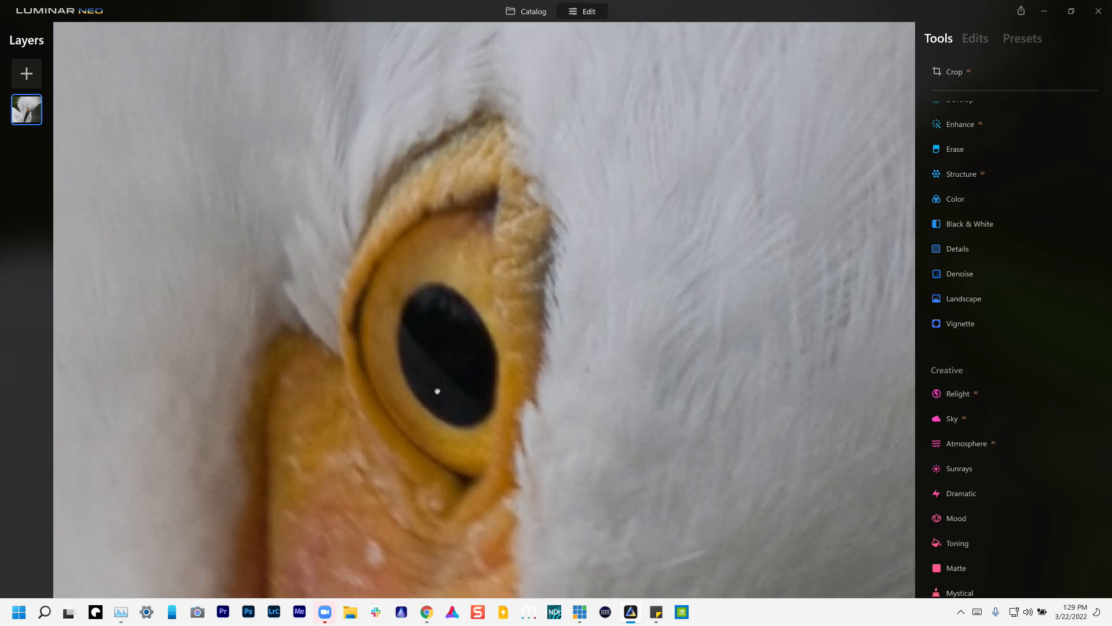
scroll(437, 391, "up", 1)
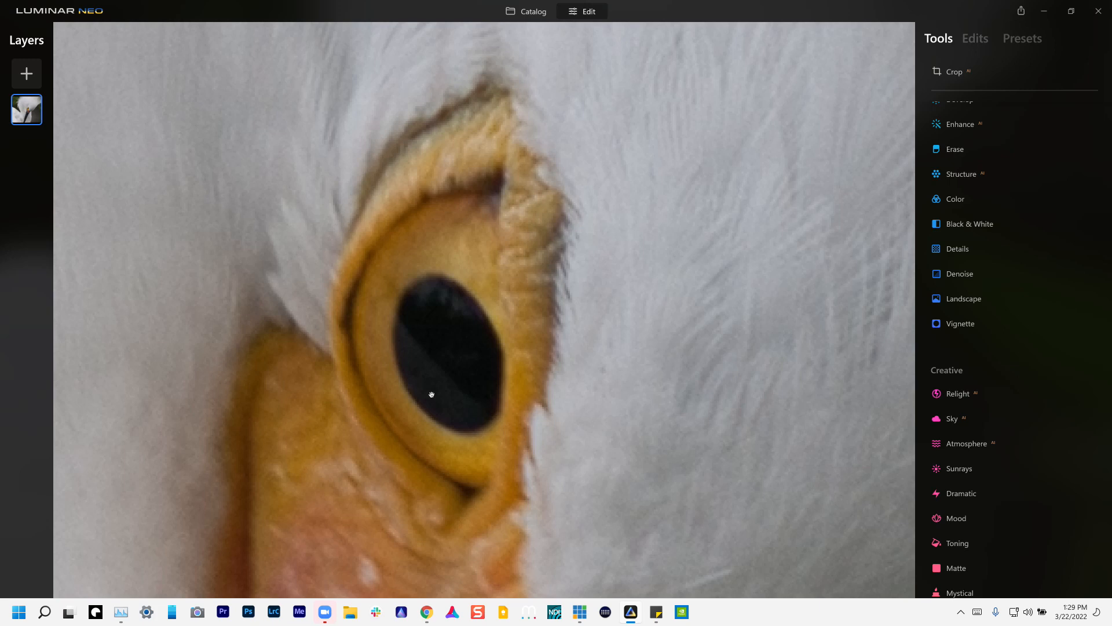
scroll(423, 350, "down", 1)
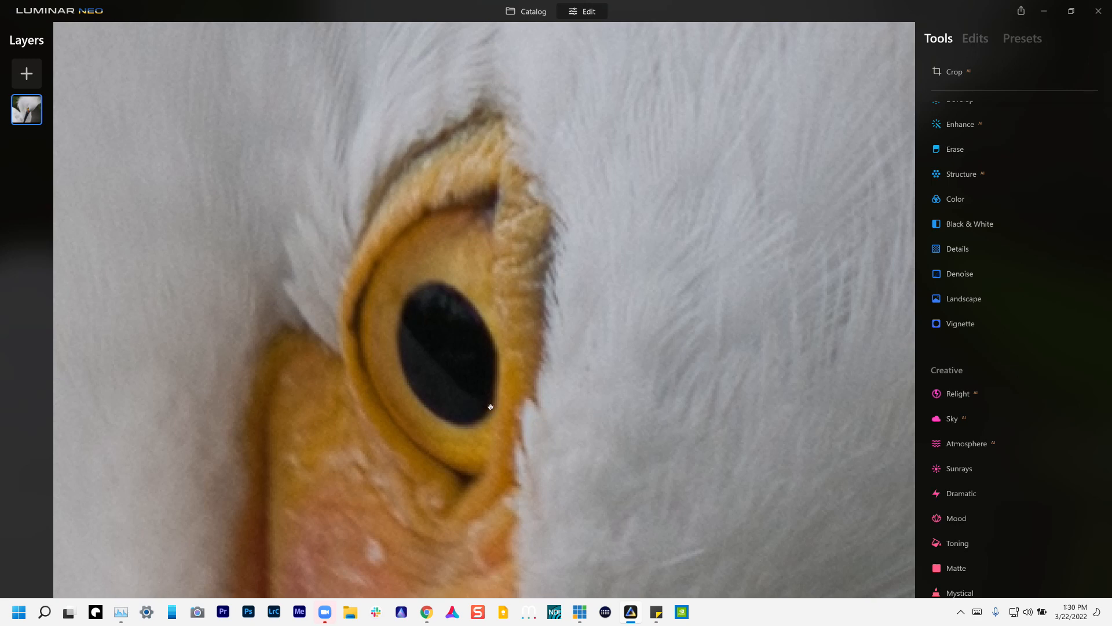
double_click(619, 305)
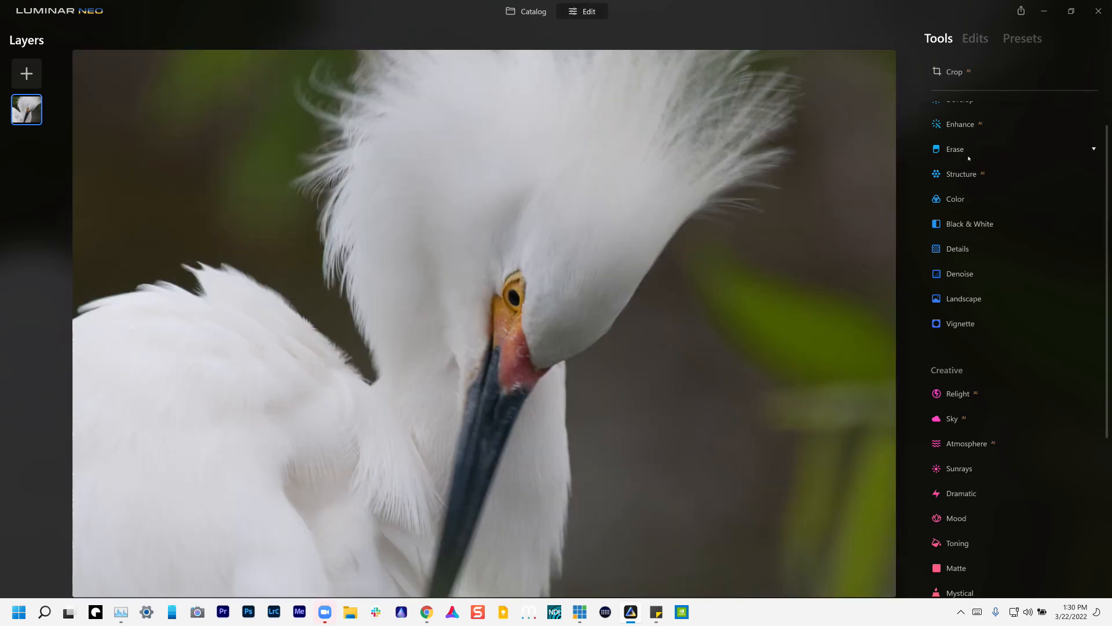
Try raising the Develop Light Exposure to 2.76, inspect the area around the bird's eye, and reset the adjustment
scroll(969, 158, "up", 1)
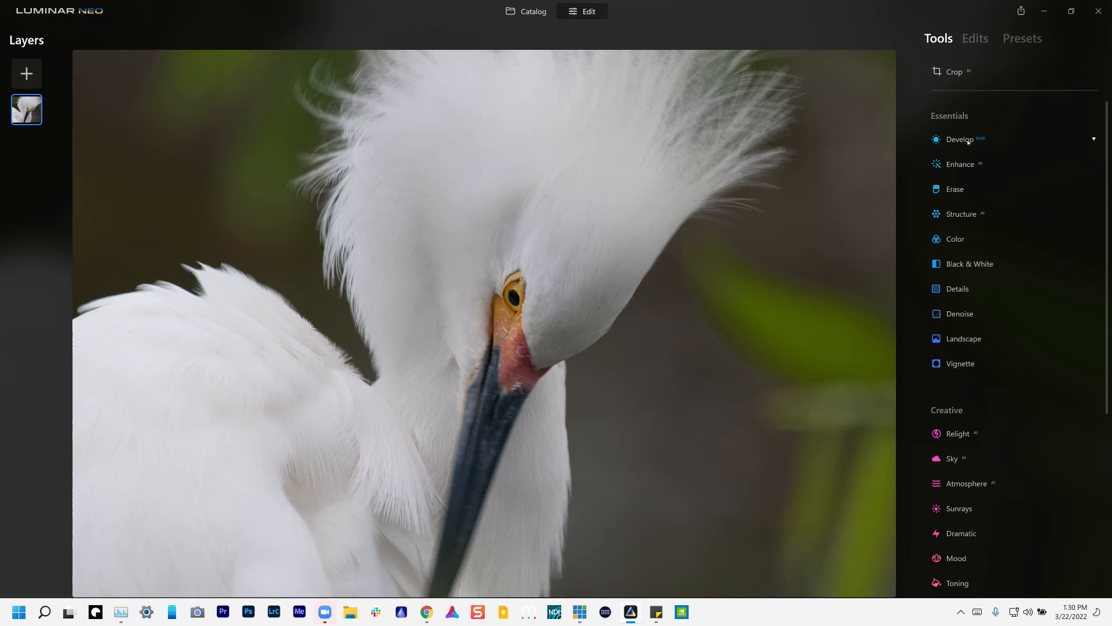
left_click(969, 141)
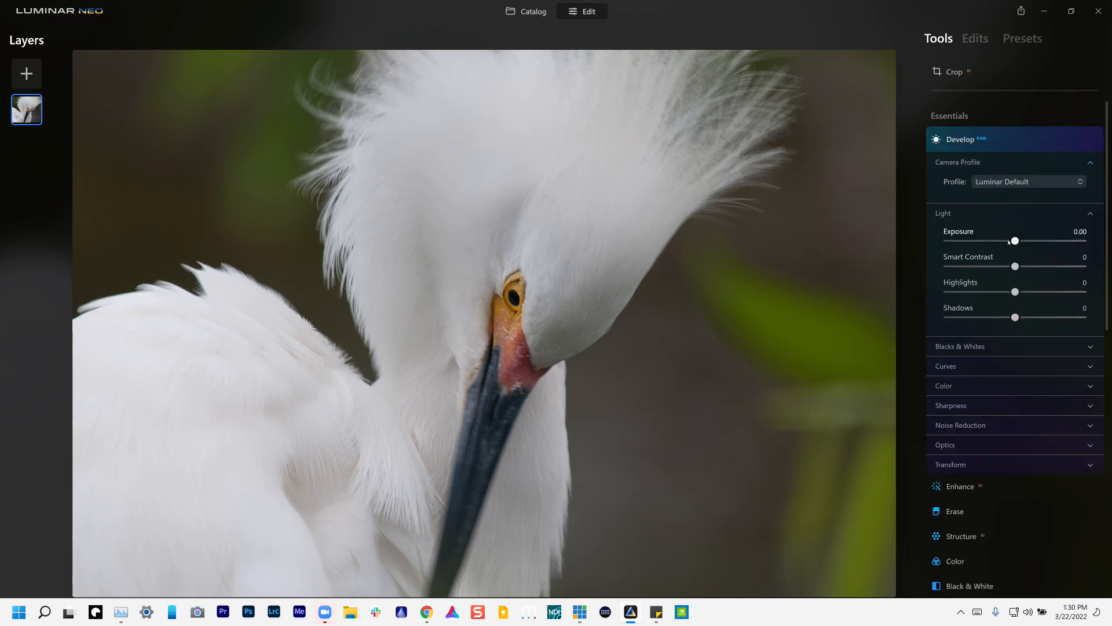
left_click_drag(1015, 240, 1040, 240)
left_click(1061, 241)
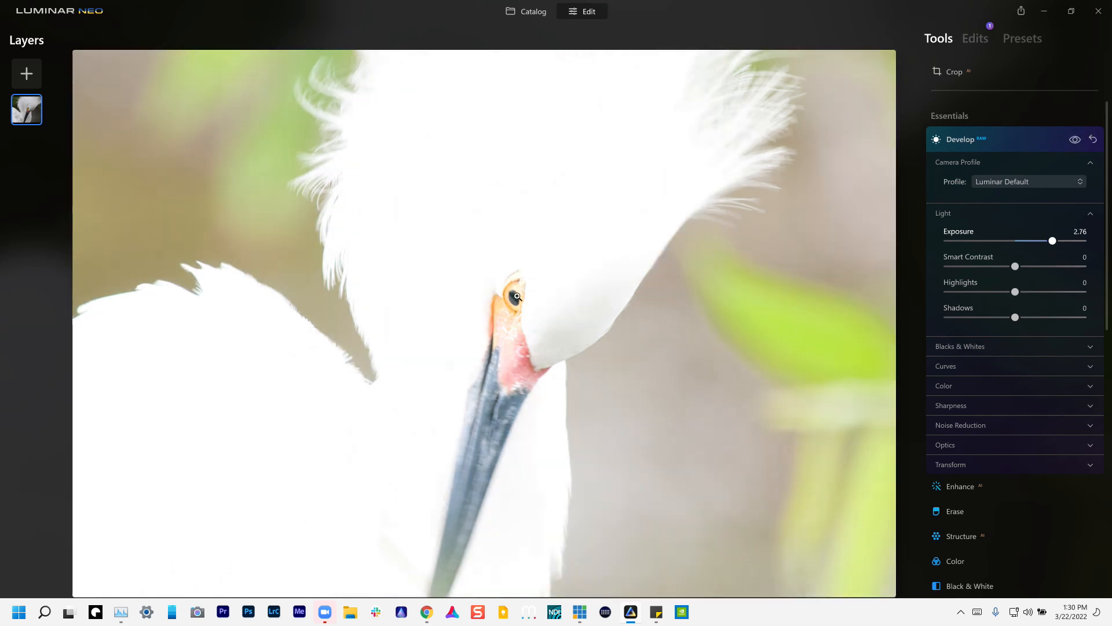
scroll(517, 296, "up", 6)
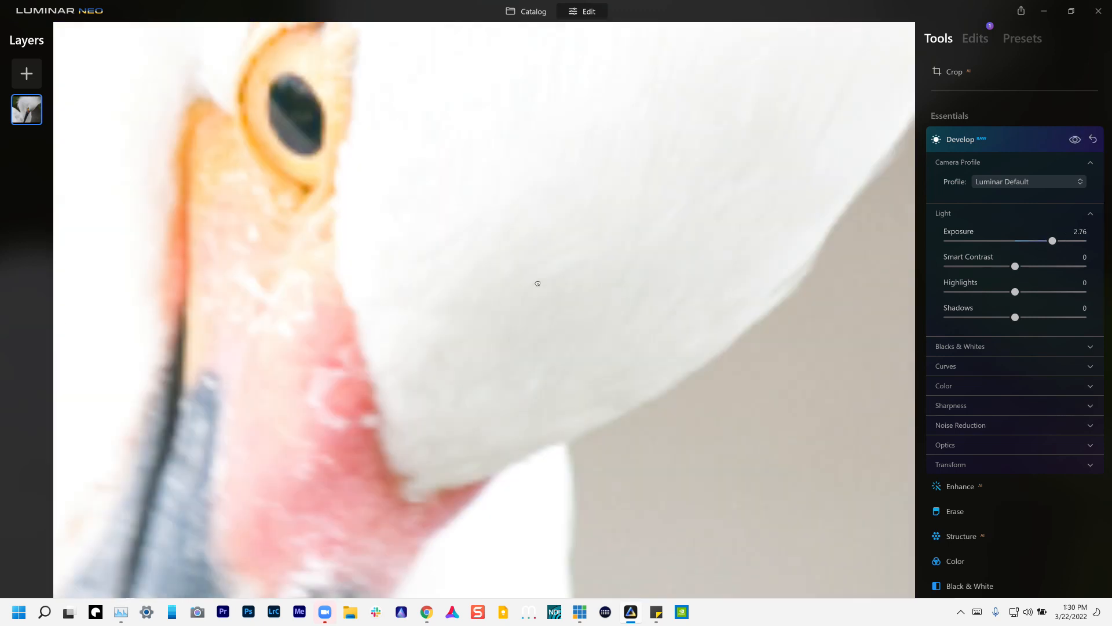
left_click_drag(537, 284, 729, 464)
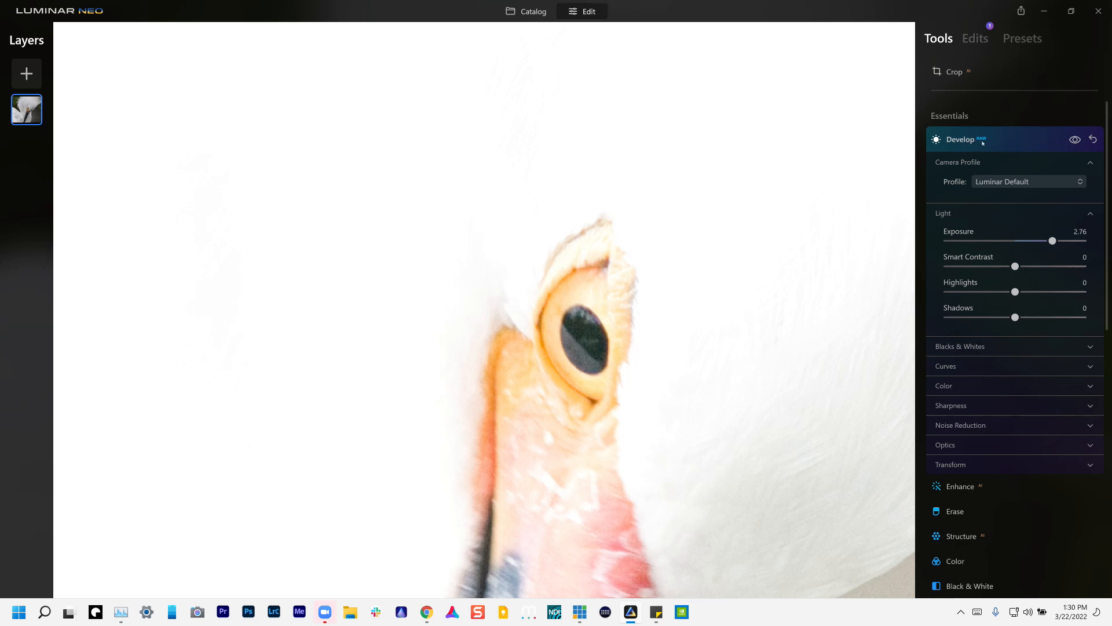
left_click(1093, 140)
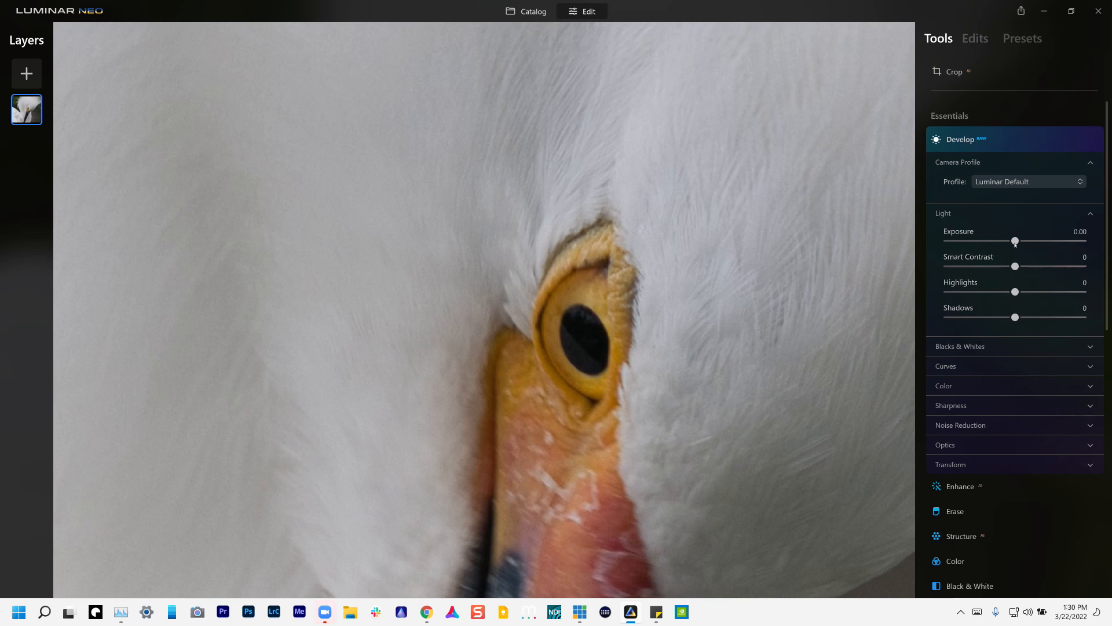
Lower the base Develop adjustment's Exposure to -0.24 and close the adjustment
left_click_drag(1015, 241, 1013, 241)
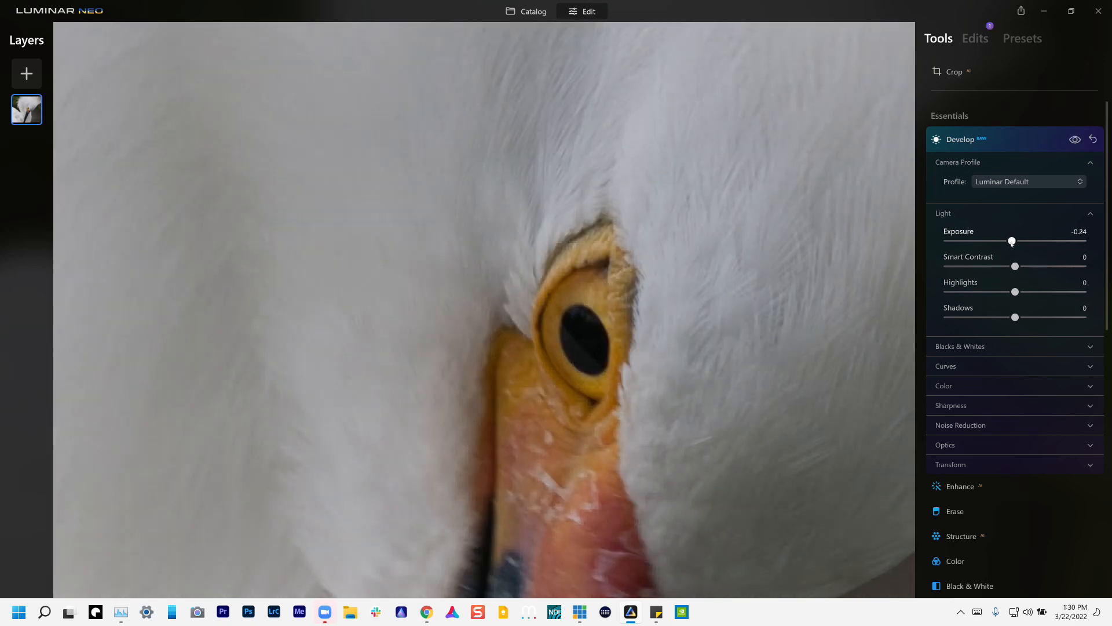
scroll(988, 121, "down", 1)
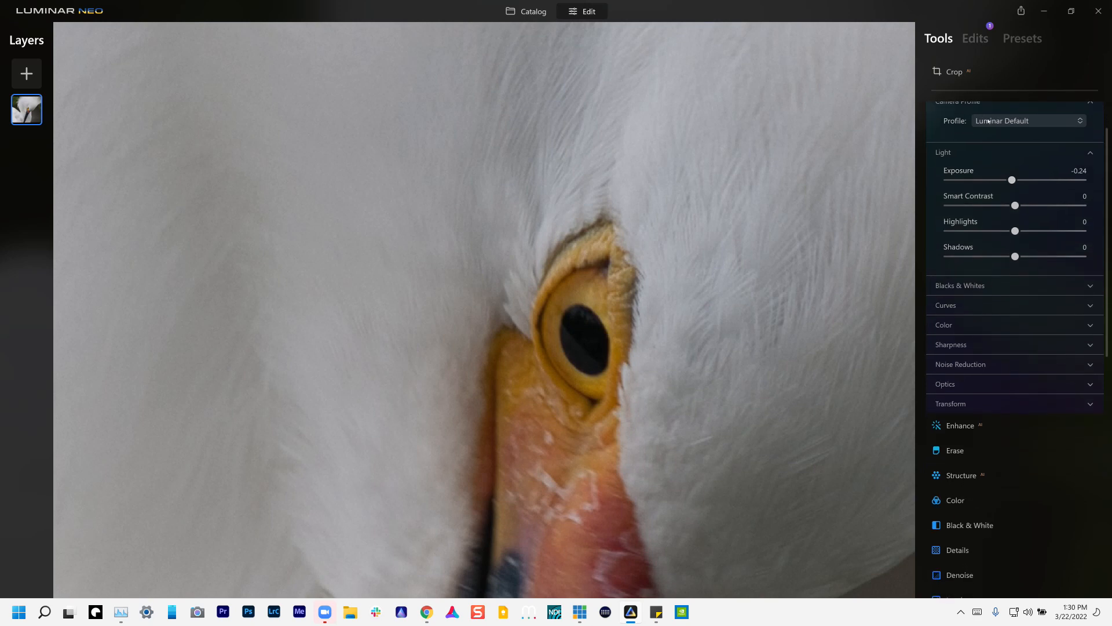
scroll(989, 121, "up", 1)
left_click(990, 140)
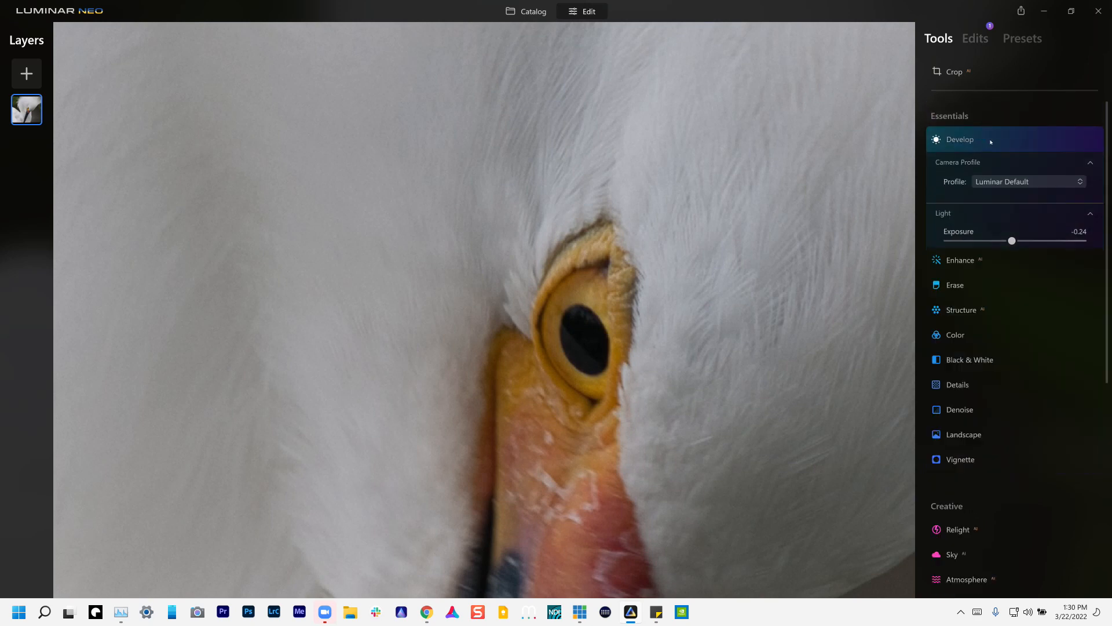
Add a second Develop adjustment with Exposure raised to 3.12 and start a painted mask for it
left_click(989, 141)
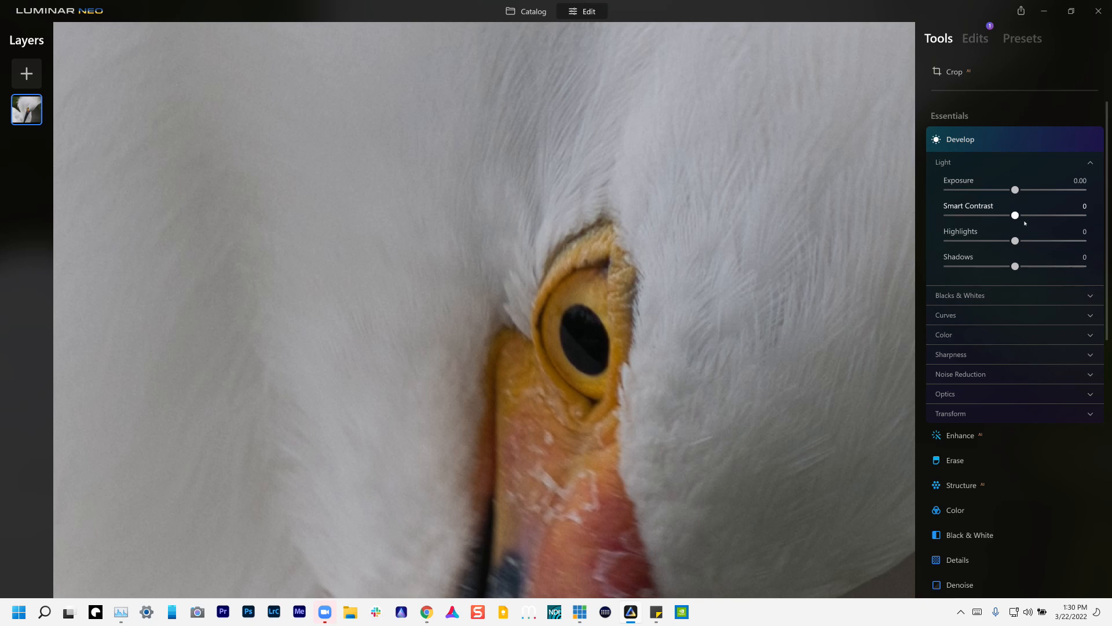
left_click_drag(1015, 191, 1058, 190)
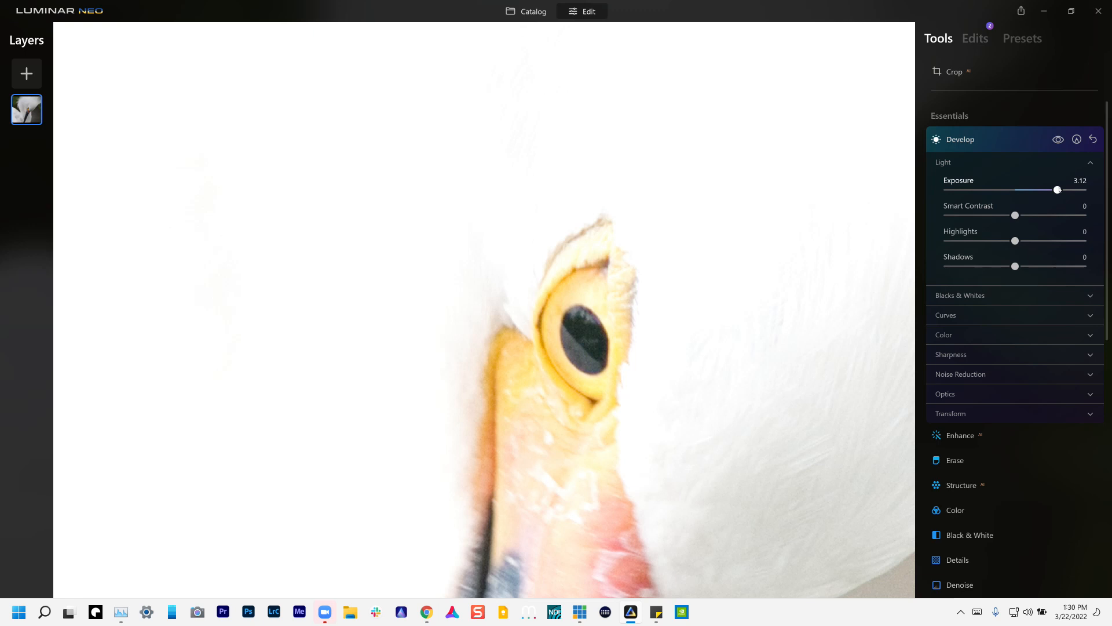
left_click(1077, 140)
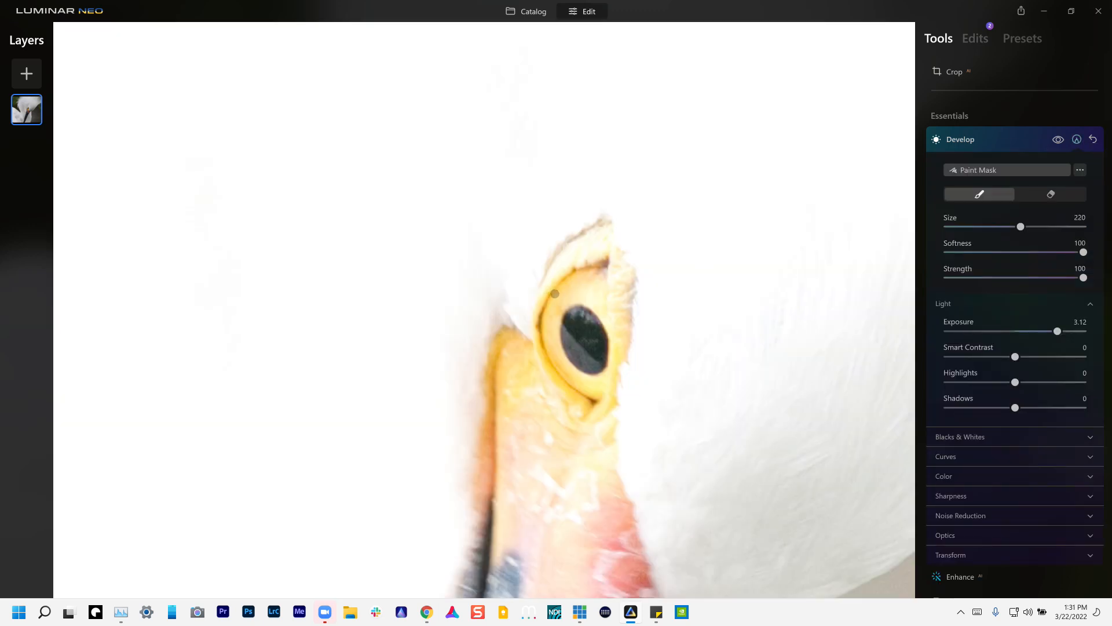
Reduce the mask brush size to 28 and paint the exposure adjustment over the lower part of the bird's pupil
key("bracketleft")
key("bracketleft")
key("bracketleft")
key("bracketleft")
key("bracketleft")
key("bracketleft")
key("bracketleft")
key("bracketleft")
key("bracketleft")
key("bracketleft")
key("bracketleft")
key("bracketleft")
left_click(568, 331)
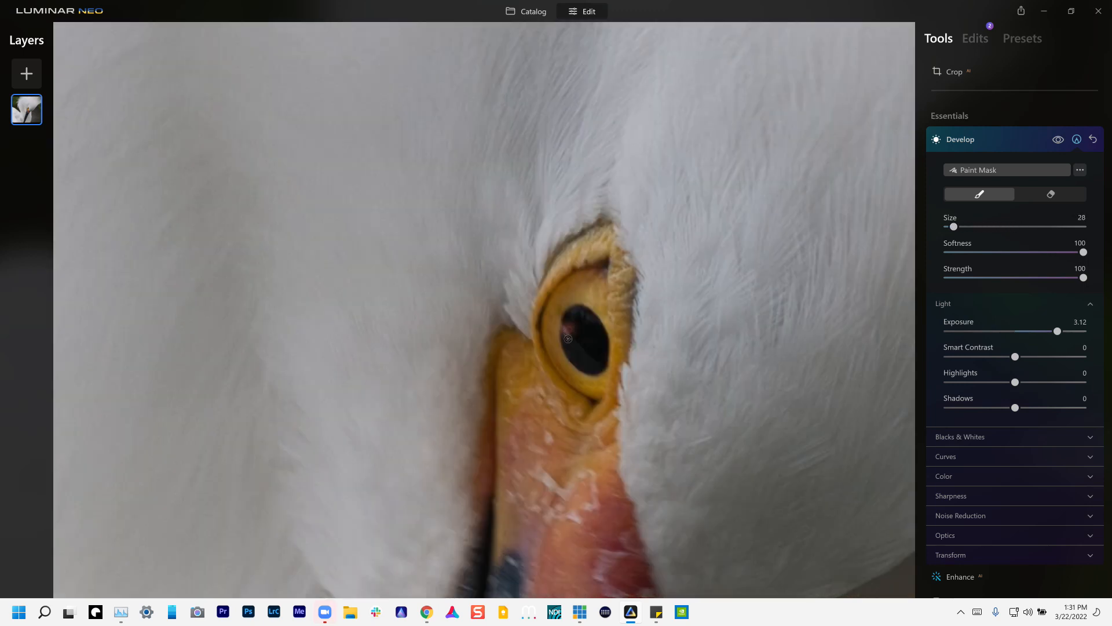
left_click_drag(569, 346, 601, 363)
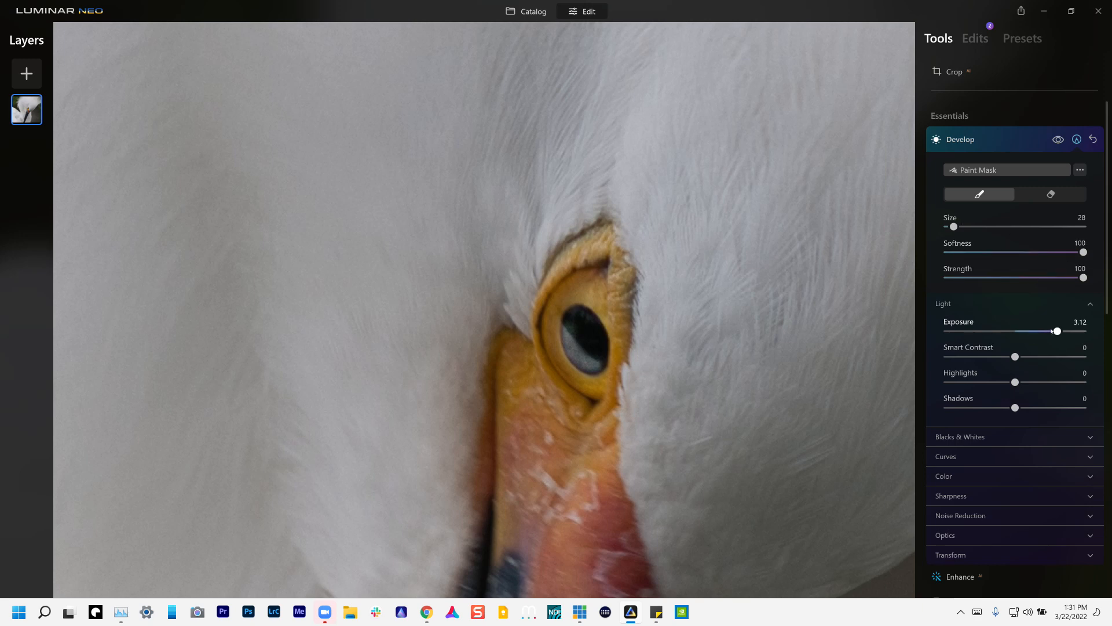
Set the masked Develop Exposure to 2.03, close the adjustment, and check the eye in the whole photo
left_click_drag(1057, 331, 1042, 331)
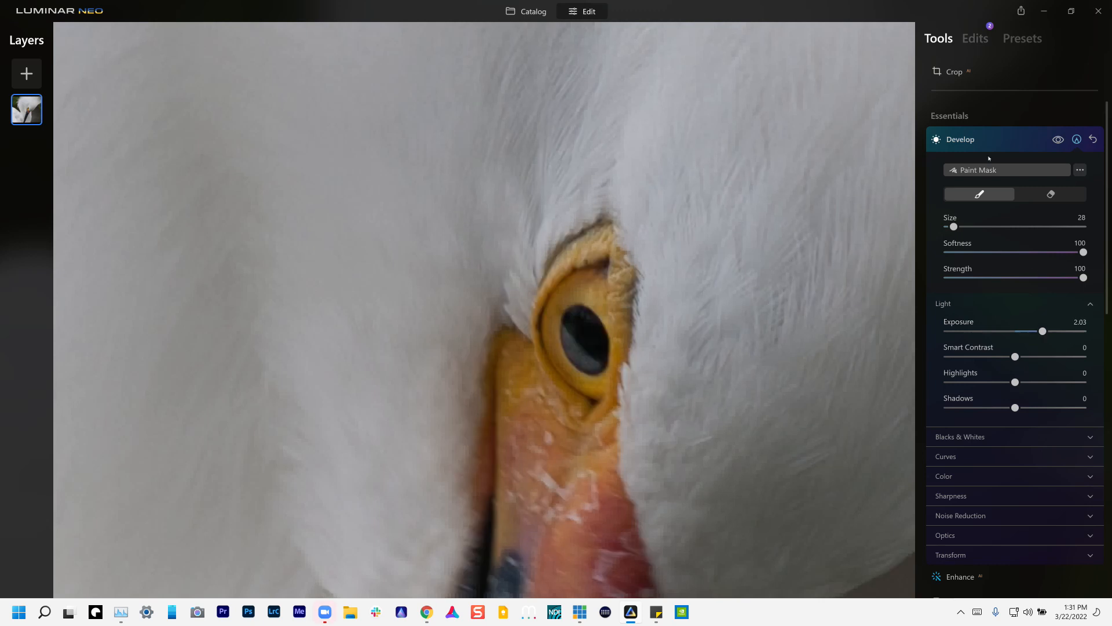
left_click(961, 140)
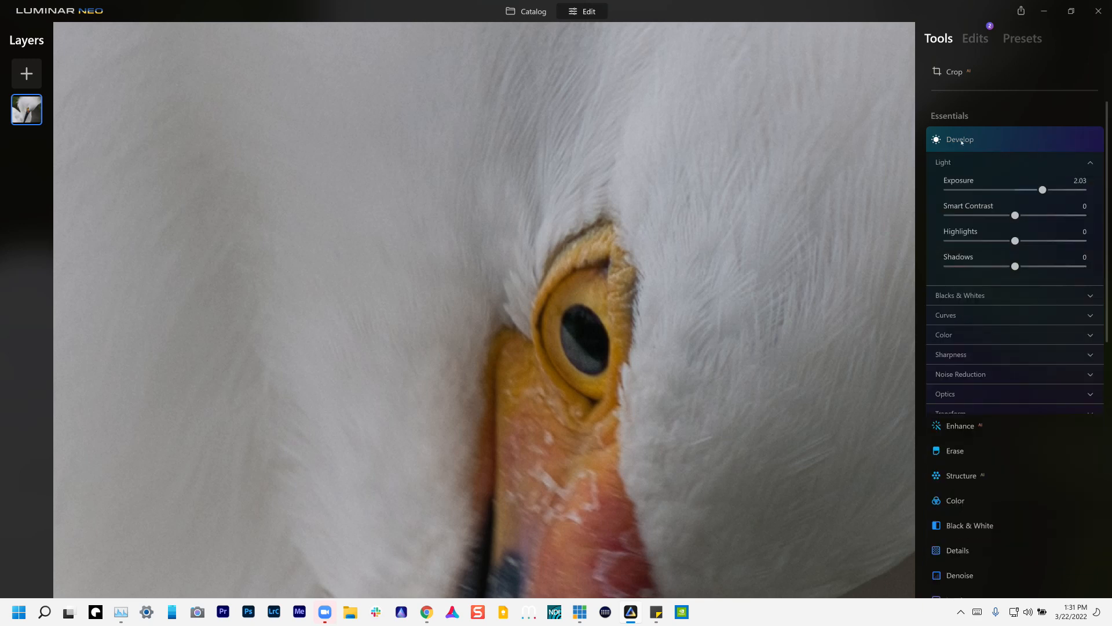
left_click(687, 362)
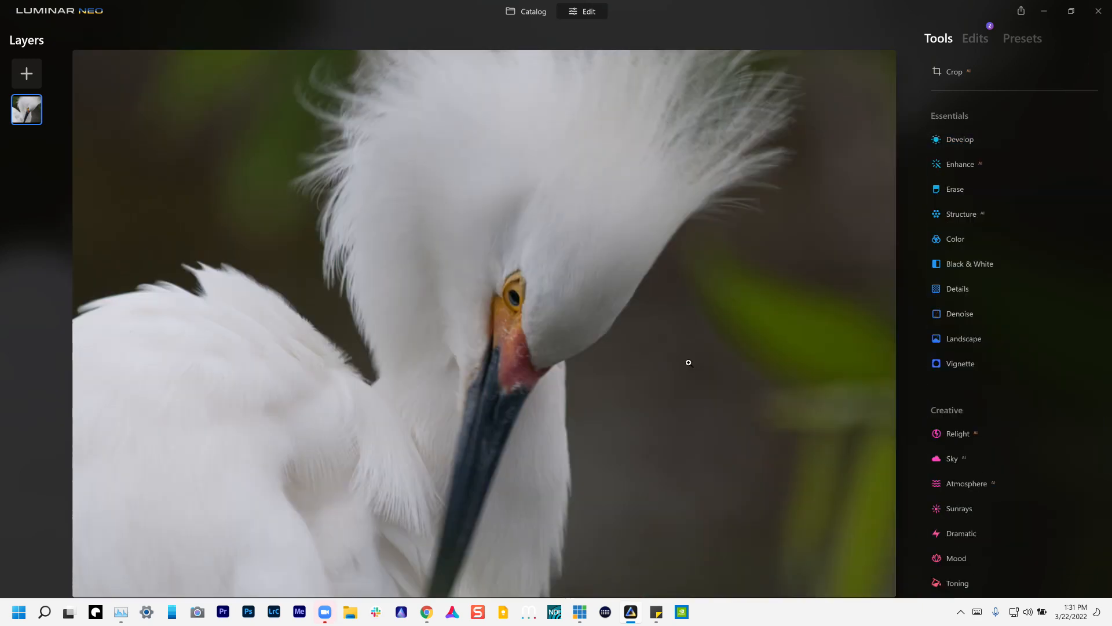
Add a Denoise adjustment with Luminosity Denoise set to 50 while viewing the bird's eye up close
left_click(529, 297)
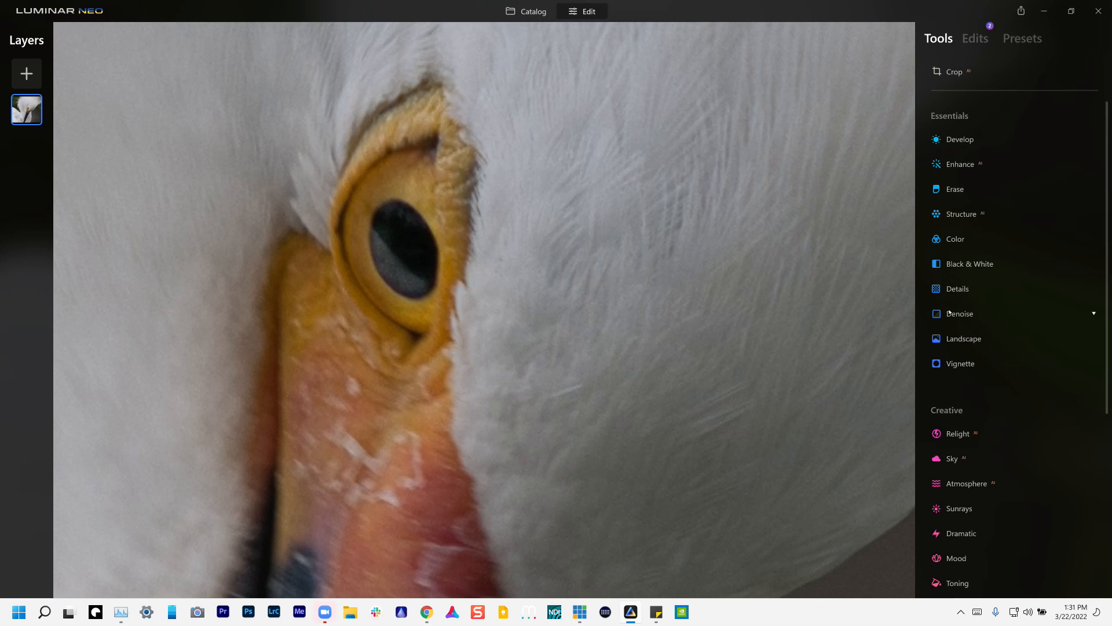
left_click(955, 319)
left_click_drag(948, 353, 1016, 354)
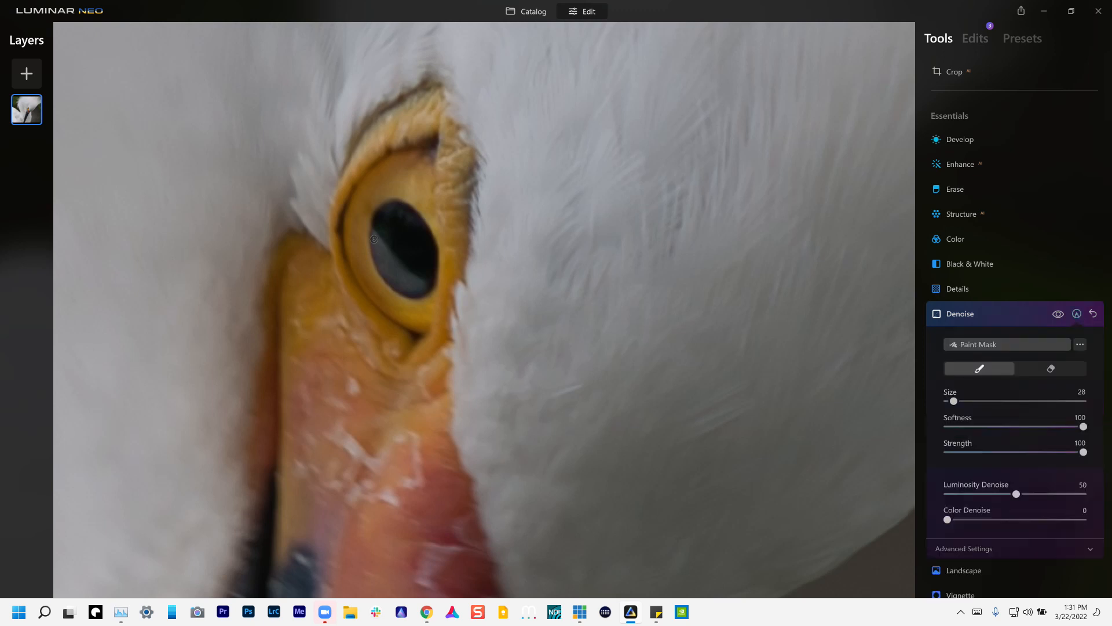
Paint the Denoise mask over the lower part of the pupil, close the adjustment, and return to the whole photo
mouse_move(374, 237)
left_mouse_down()
mouse_move(419, 290)
mouse_move(396, 285)
left_mouse_up()
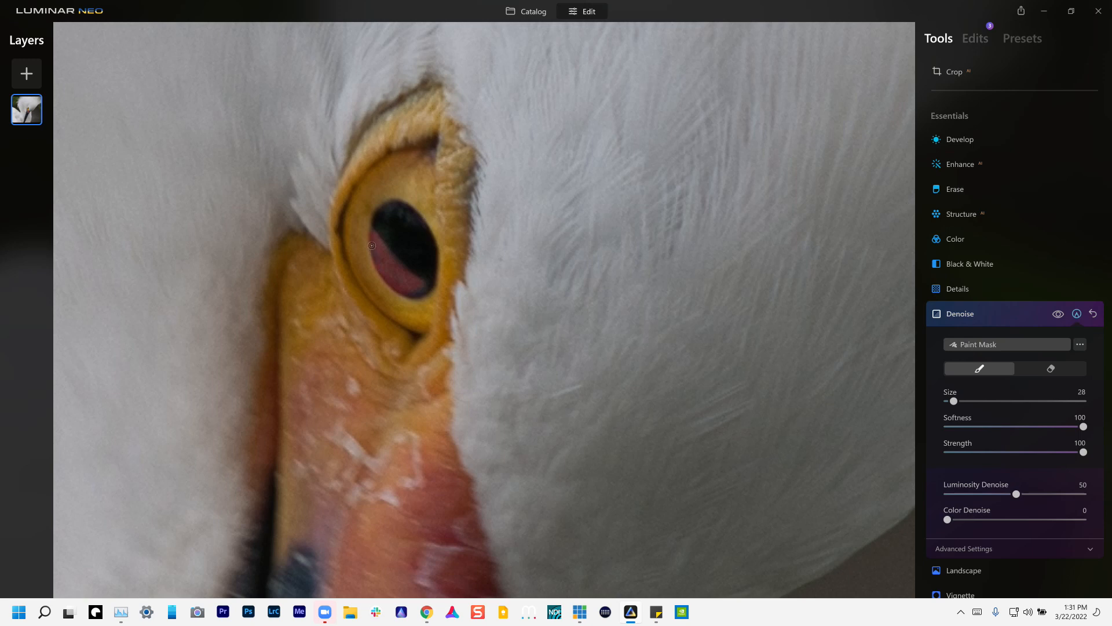
left_click_drag(432, 293, 388, 281)
left_click(964, 314)
left_click(686, 283)
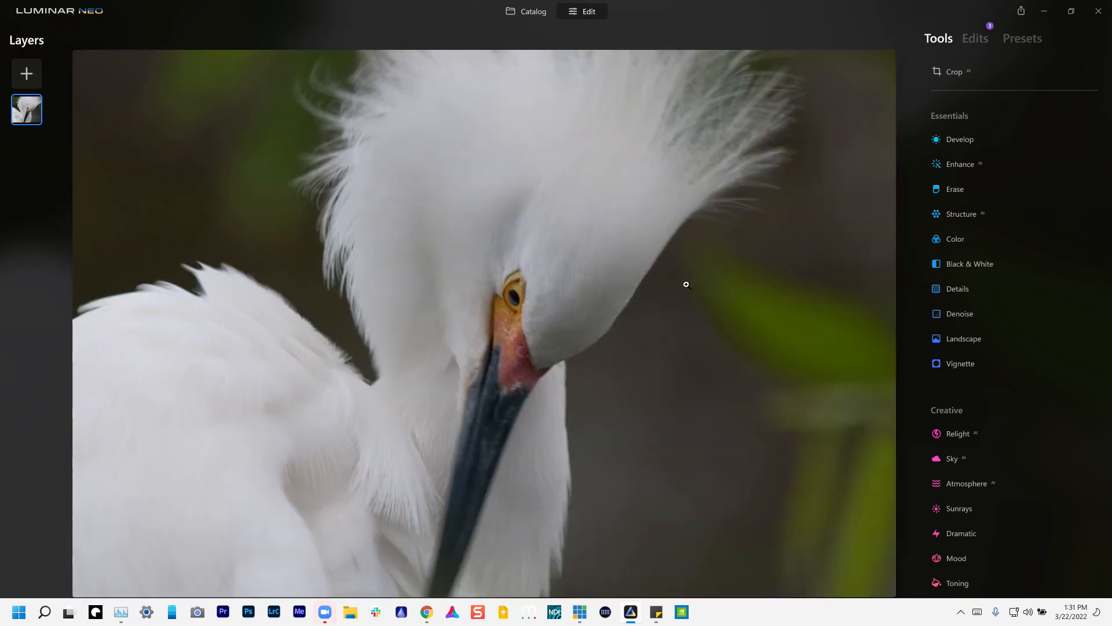